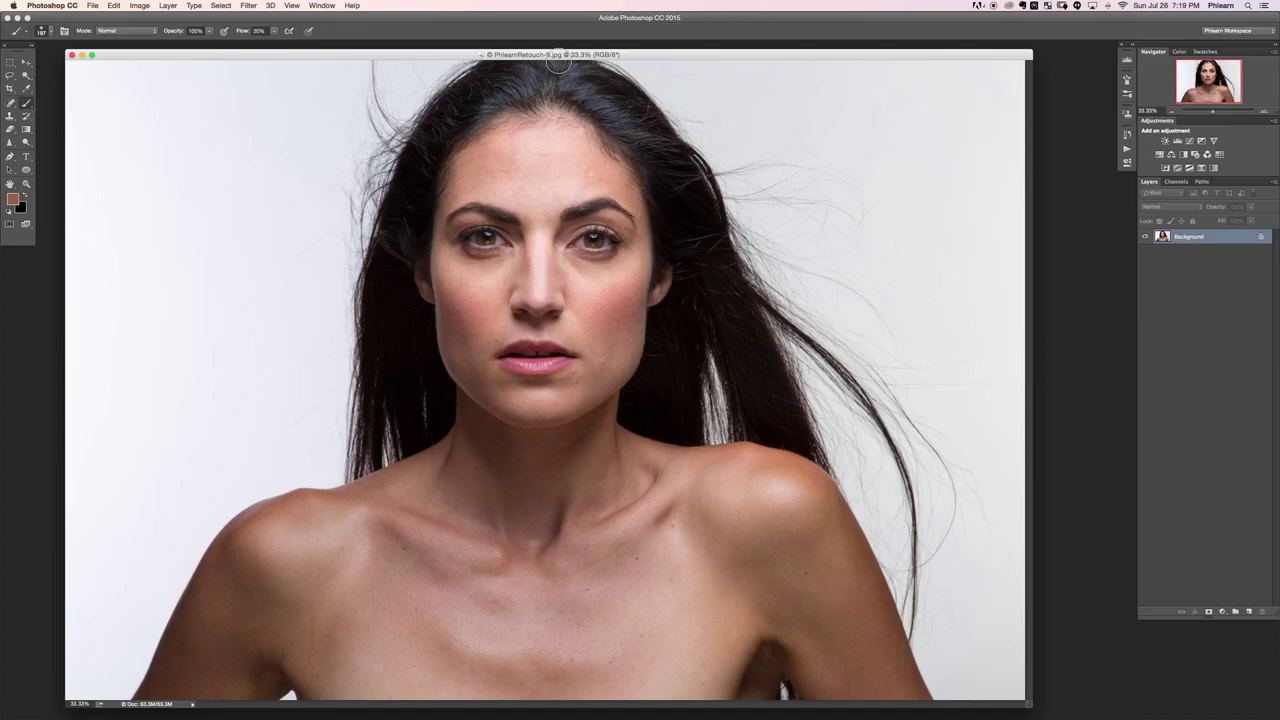
Add an empty layer above the Background for retouching the face with the Spot Healing Brush
key("f")
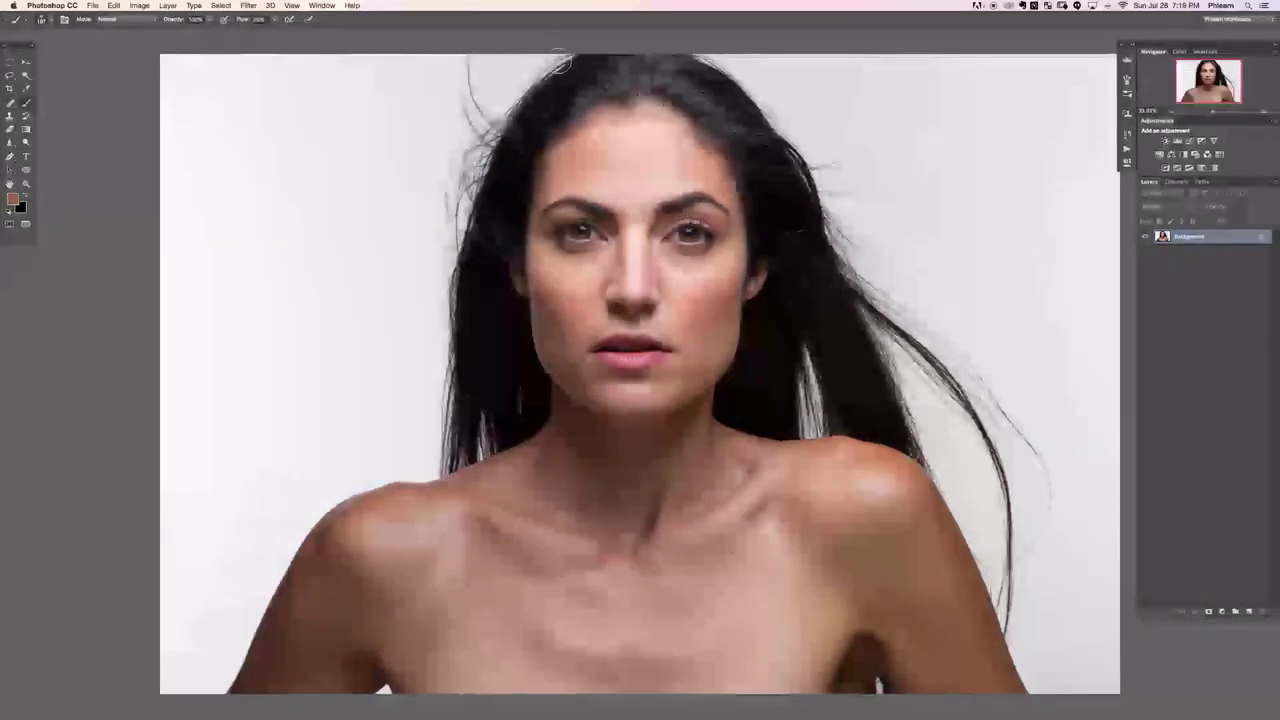
key("super+plus")
key("super+plus")
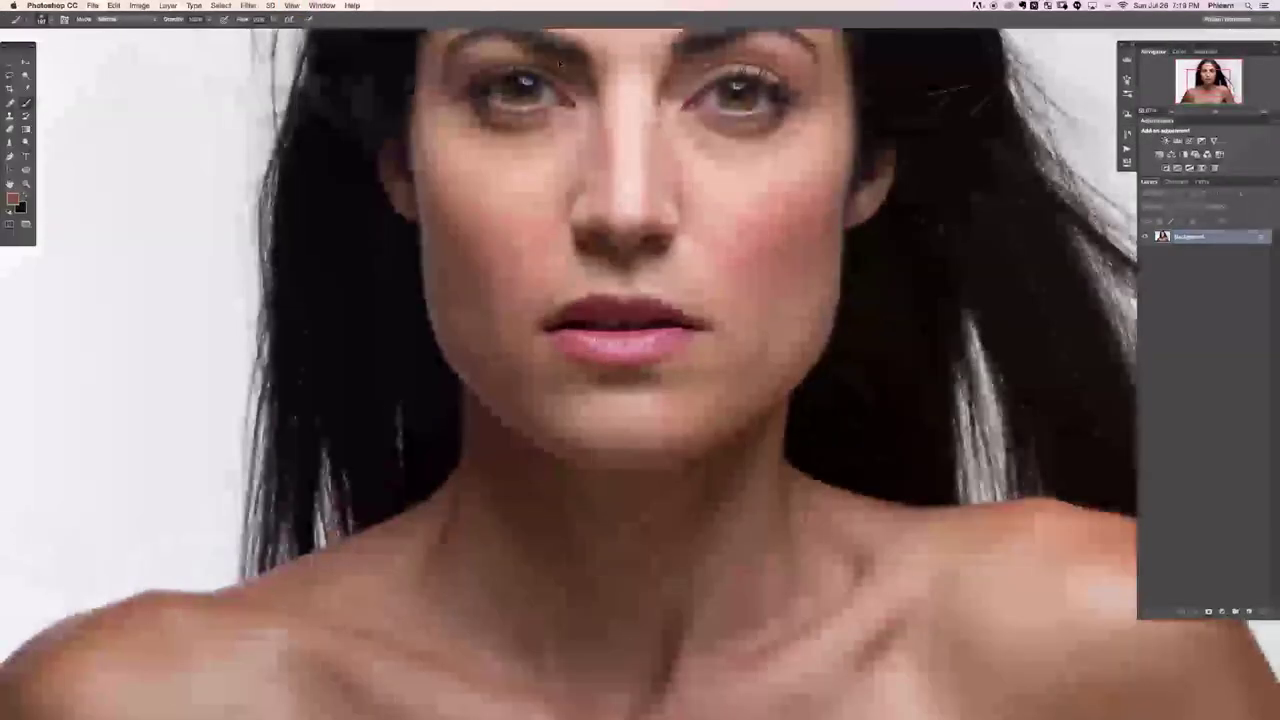
key("super+plus")
key("j")
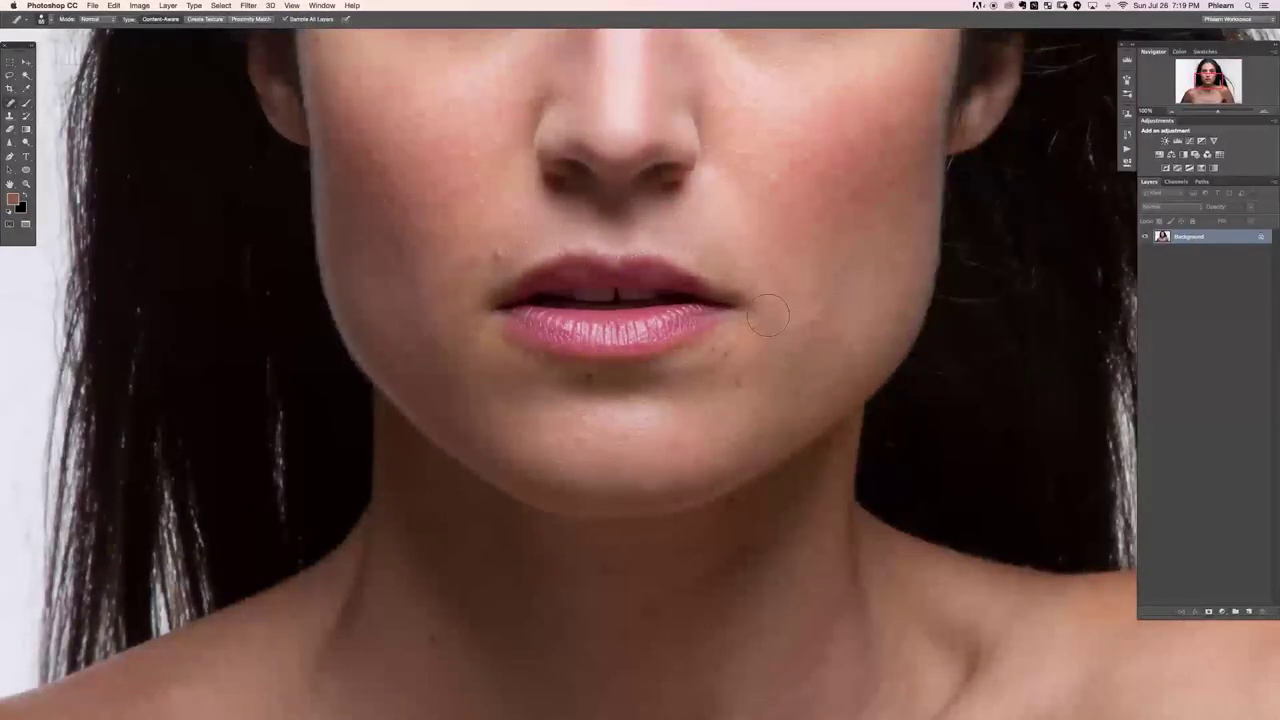
key("super+alt+shift+n")
scroll(768, 316, "up", 5)
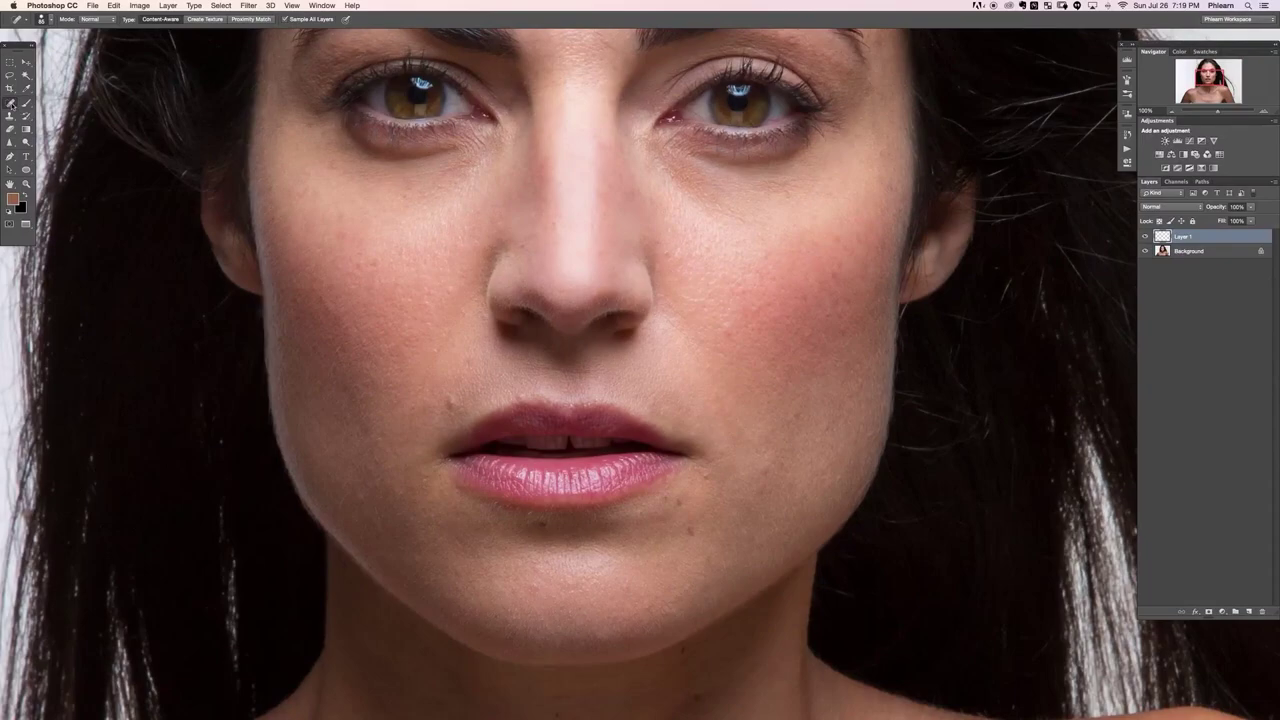
Heal the blemishes around the mouth and chin, on the cheeks and on the nose with the Spot Healing Brush
left_click(450, 401)
left_click(466, 363)
left_click_drag(466, 311, 407, 434)
left_click(694, 537)
left_click(674, 506)
left_click(702, 480)
left_click(768, 463)
left_click_drag(733, 340, 724, 303)
left_click(662, 254)
left_click(523, 239)
left_click(548, 224)
Remove the spots and small blemishes across the forehead with the Spot Healing Brush
scroll(541, 225, "up", 5)
left_click(677, 191)
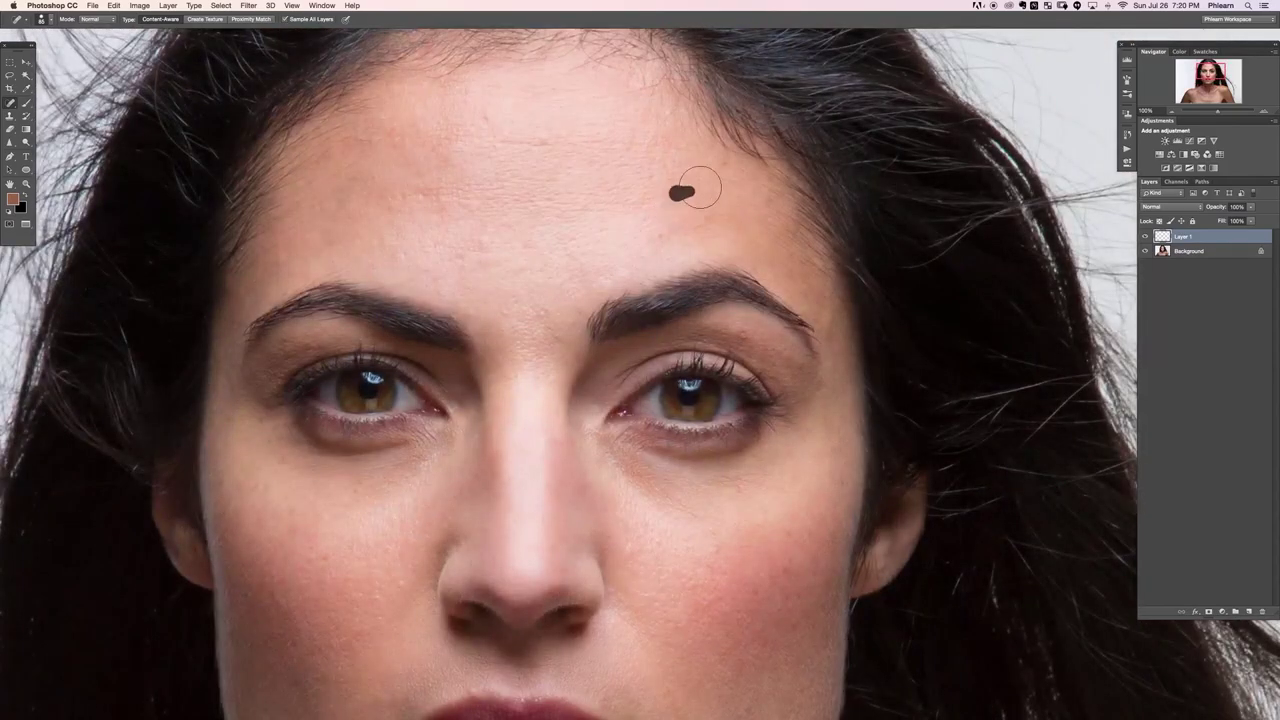
left_click(664, 235)
left_click(530, 242)
left_click(481, 248)
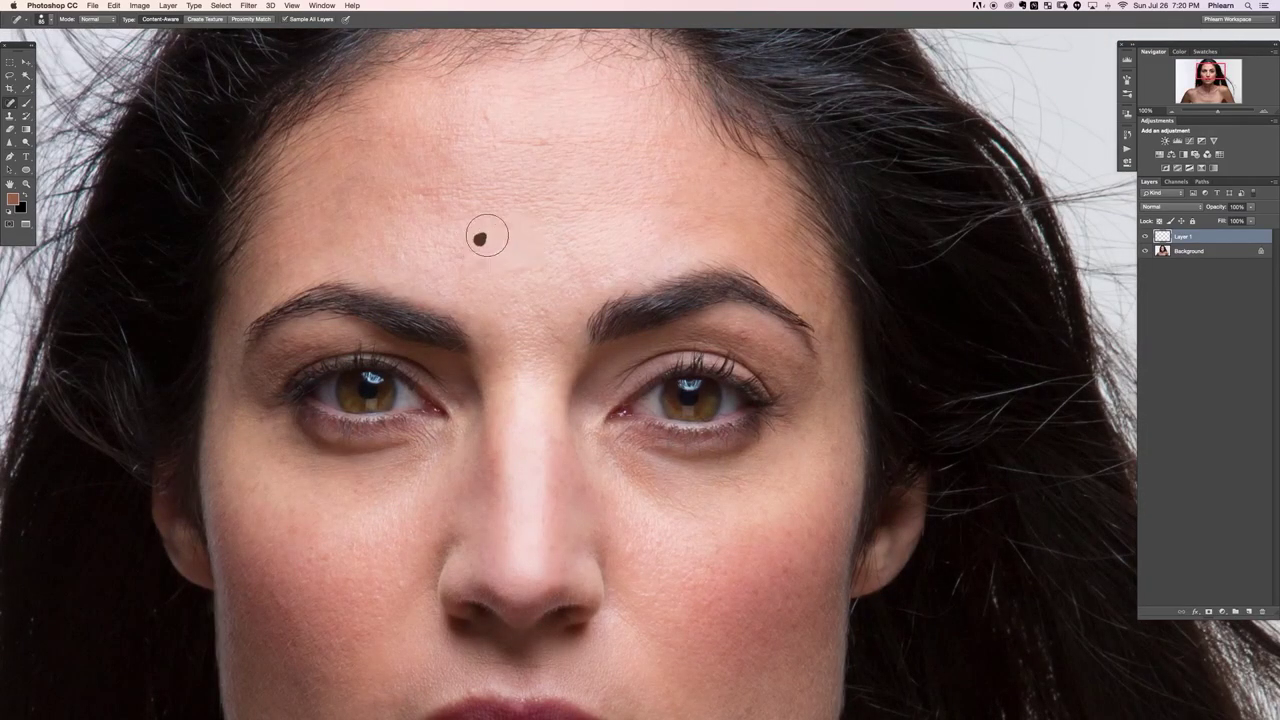
left_click(459, 262)
left_click(401, 250)
left_click(427, 190)
left_click(480, 113)
left_click(543, 131)
Heal the marks below the eye and on both cheeks, enlarging the healing brush for the wider areas
left_click(731, 464)
left_click(718, 448)
left_click(716, 449)
left_click_drag(724, 519, 732, 467)
scroll(732, 466, "down", 5)
left_click(424, 350)
key("bracketright")
key("bracketright")
key("bracketright")
left_click_drag(360, 229, 346, 208)
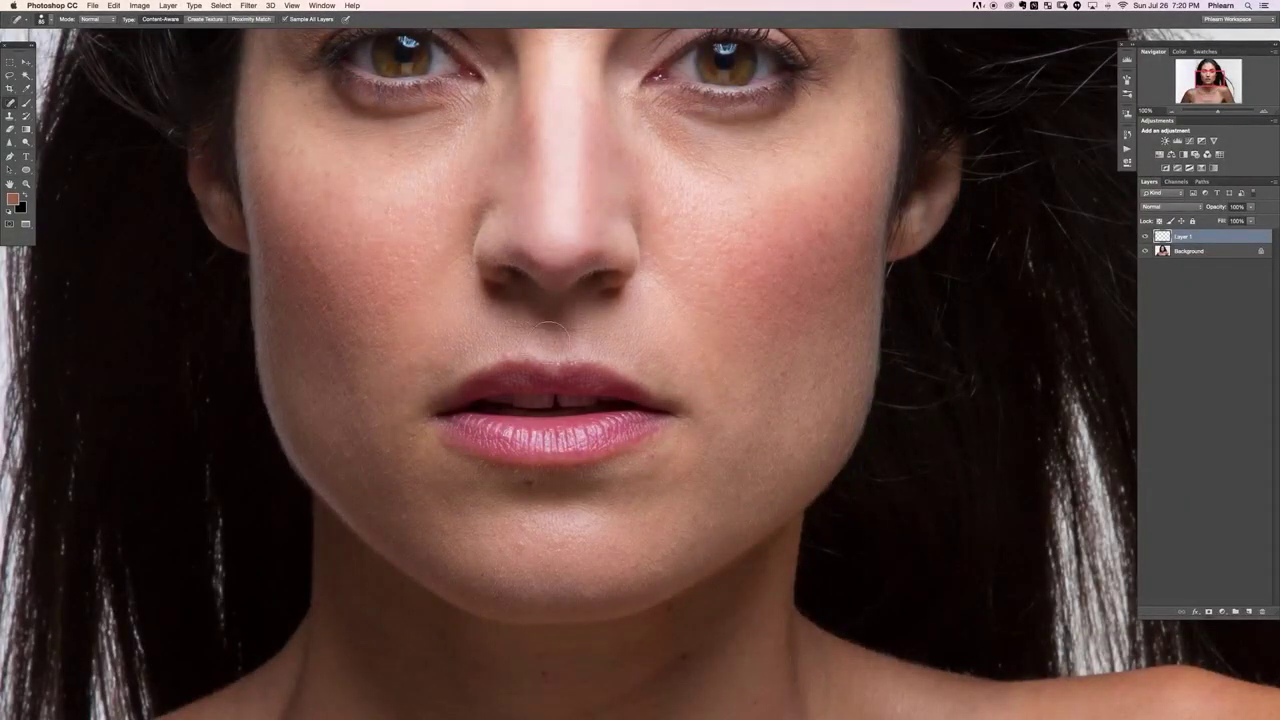
Heal the remaining small spots on the chin and along the jaw
scroll(580, 196, "down", 5)
scroll(567, 270, "down", 2)
scroll(586, 449, "up", 3)
left_click(559, 288)
left_click(477, 271)
left_click(443, 260)
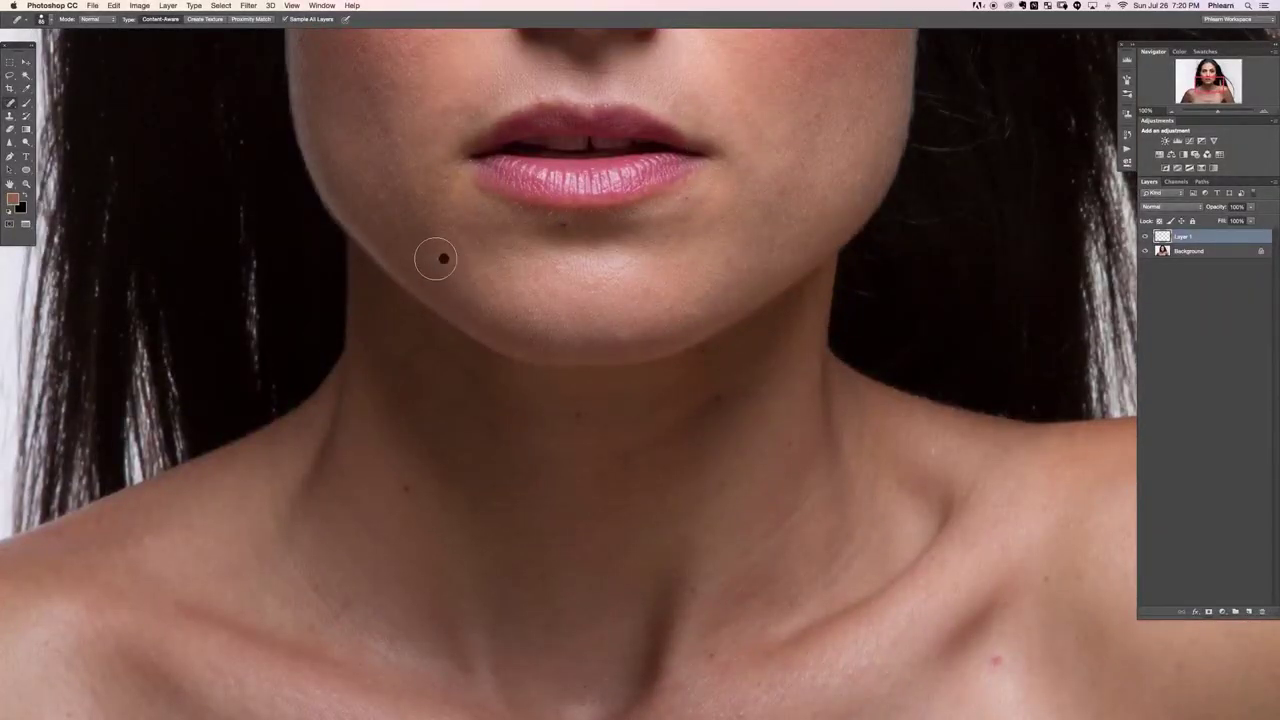
Clean up the skin between and beneath the eyebrows, beside the eye and on the upper forehead with the Spot Healing Brush
scroll(514, 203, "up", 6)
left_click(526, 230)
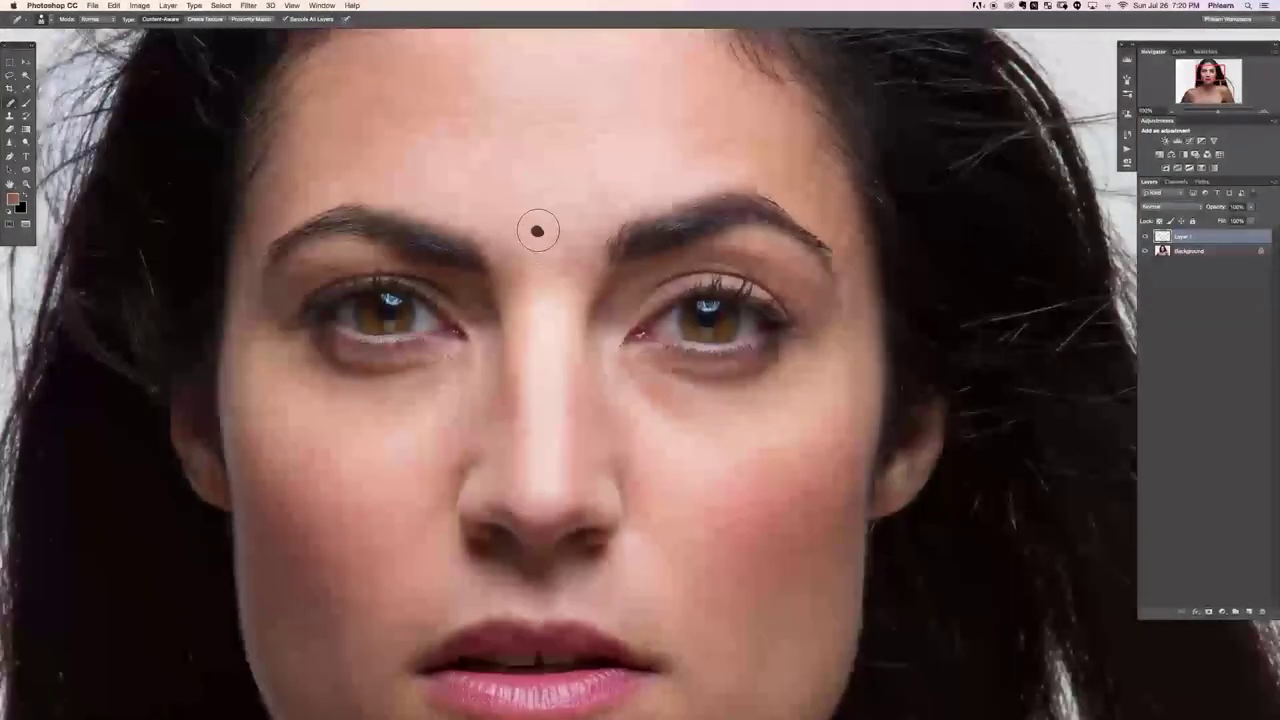
left_click_drag(562, 229, 581, 270)
left_click(571, 262)
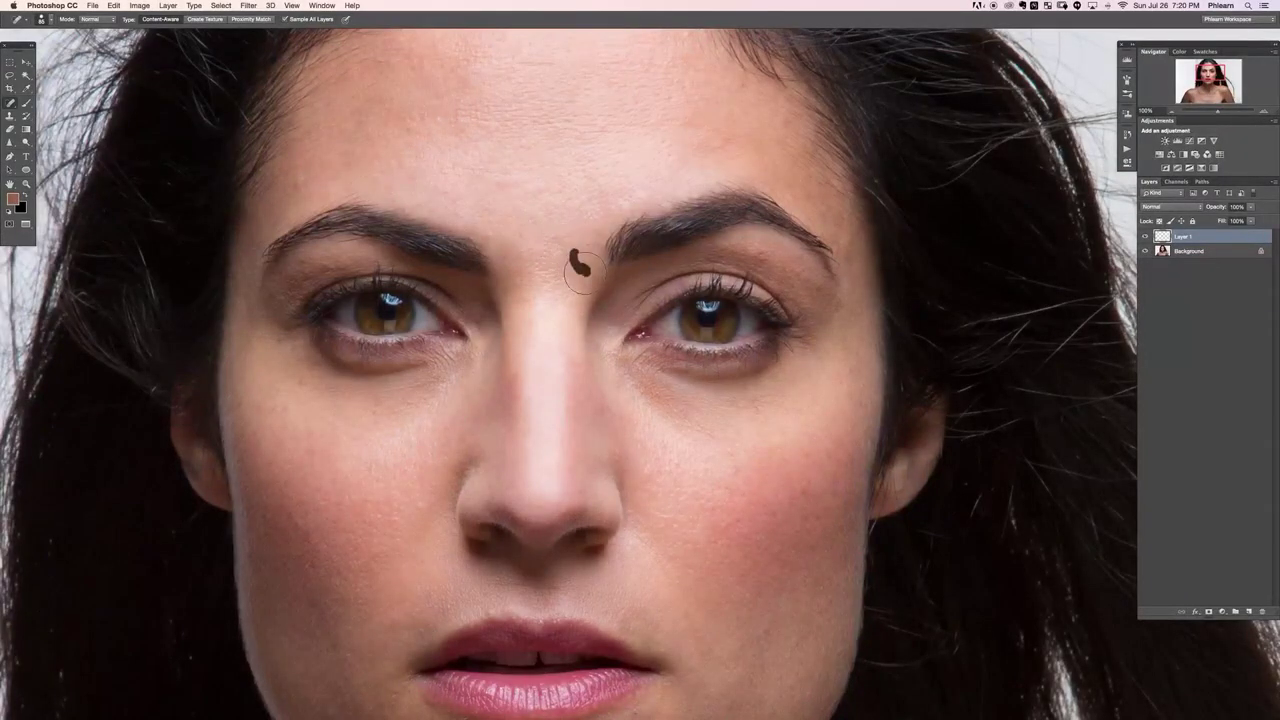
left_click_drag(752, 259, 772, 268)
left_click(857, 366)
key("super+minus")
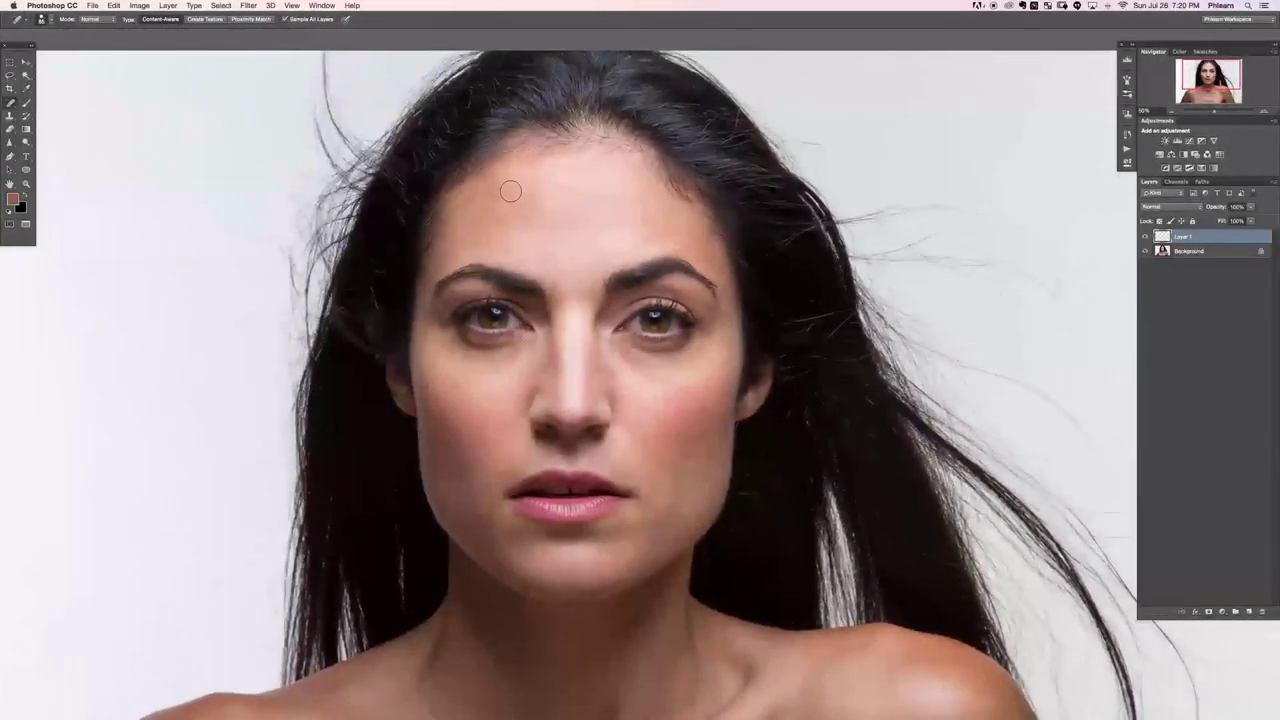
left_click_drag(519, 207, 524, 218)
key("super+minus")
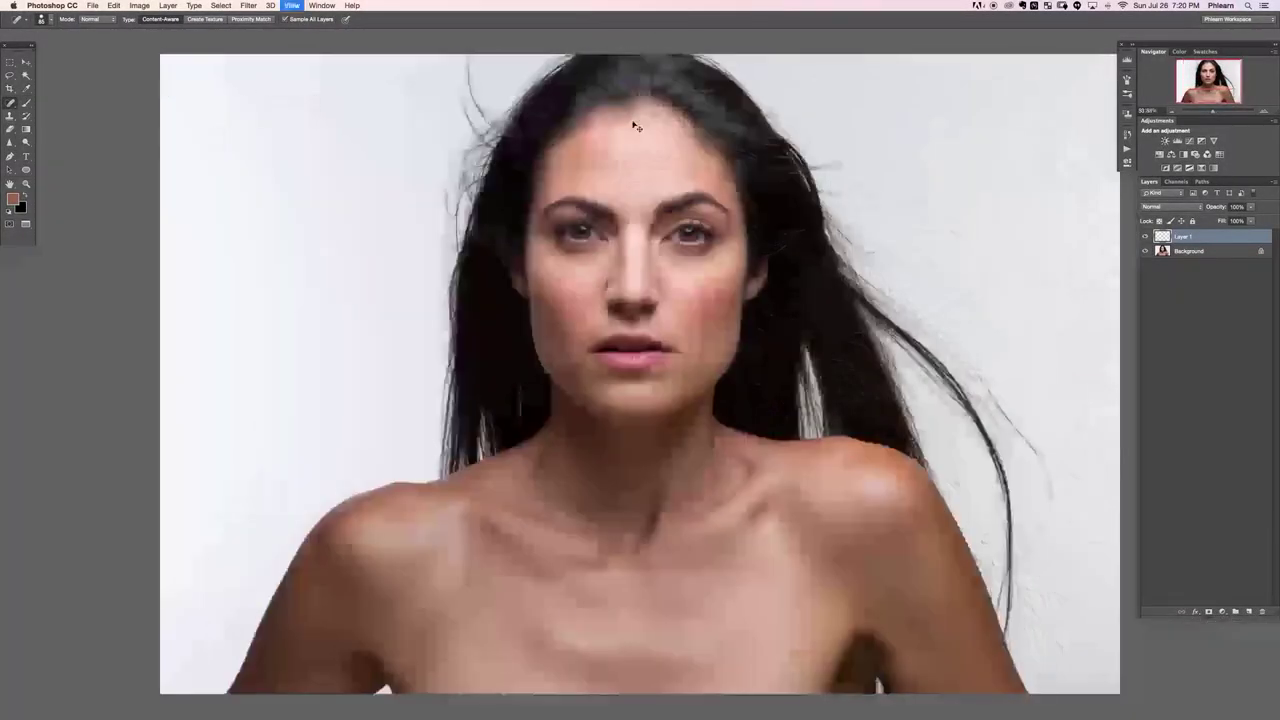
left_click_drag(921, 506, 865, 508)
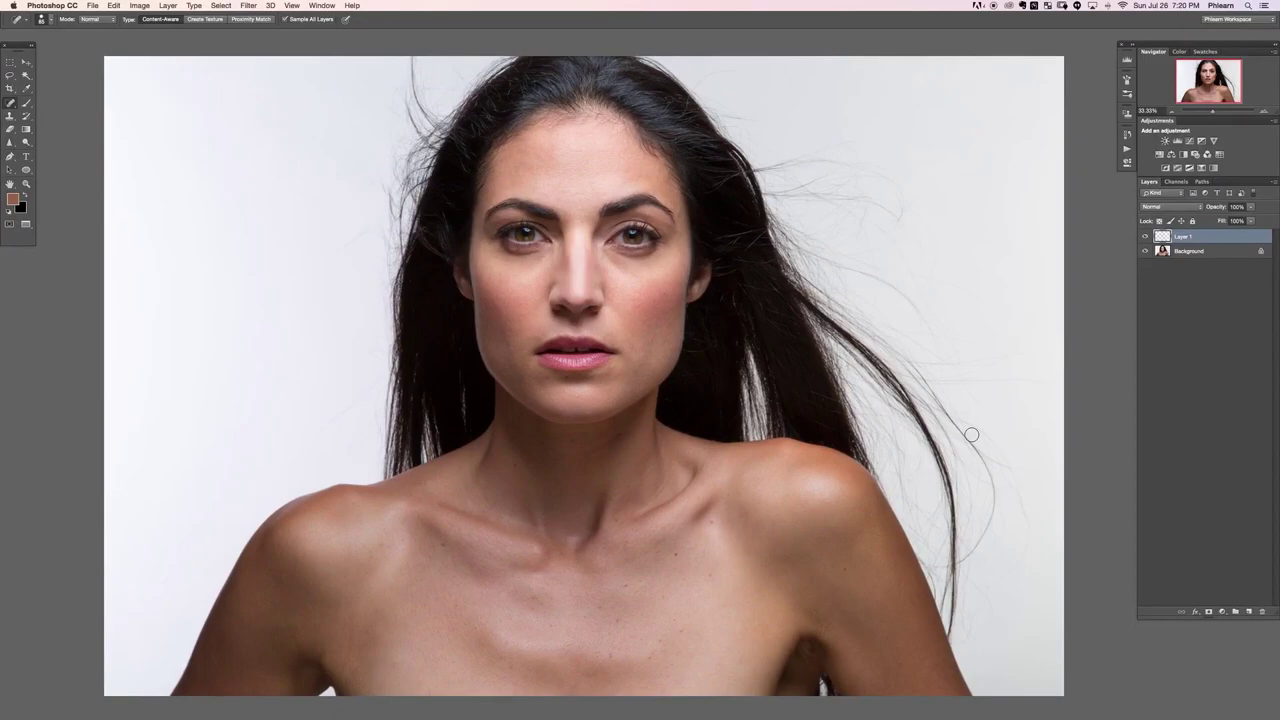
Add a second empty layer above the healing layer and switch to the Brush tool at 38 px
key("super+shift+alt+n")
key("b")
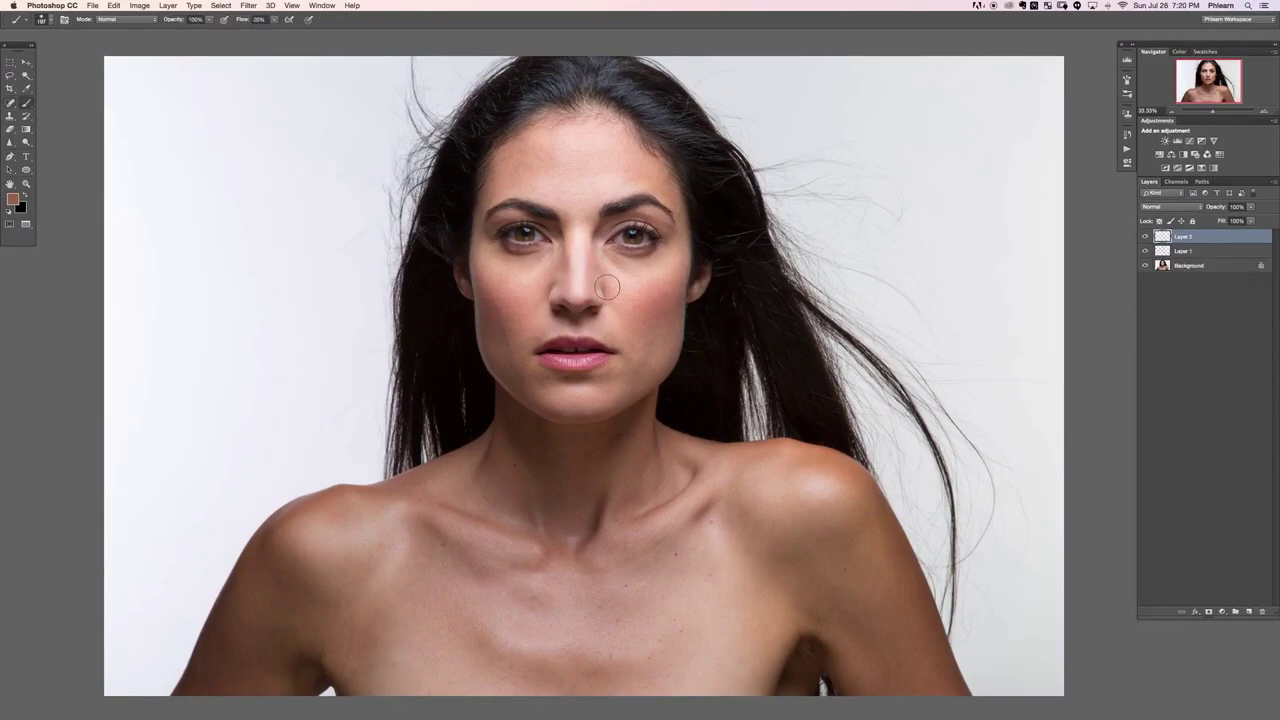
left_click_drag(410, 302, 419, 292)
Show the list of recorded Photoshop actions
left_click(323, 6)
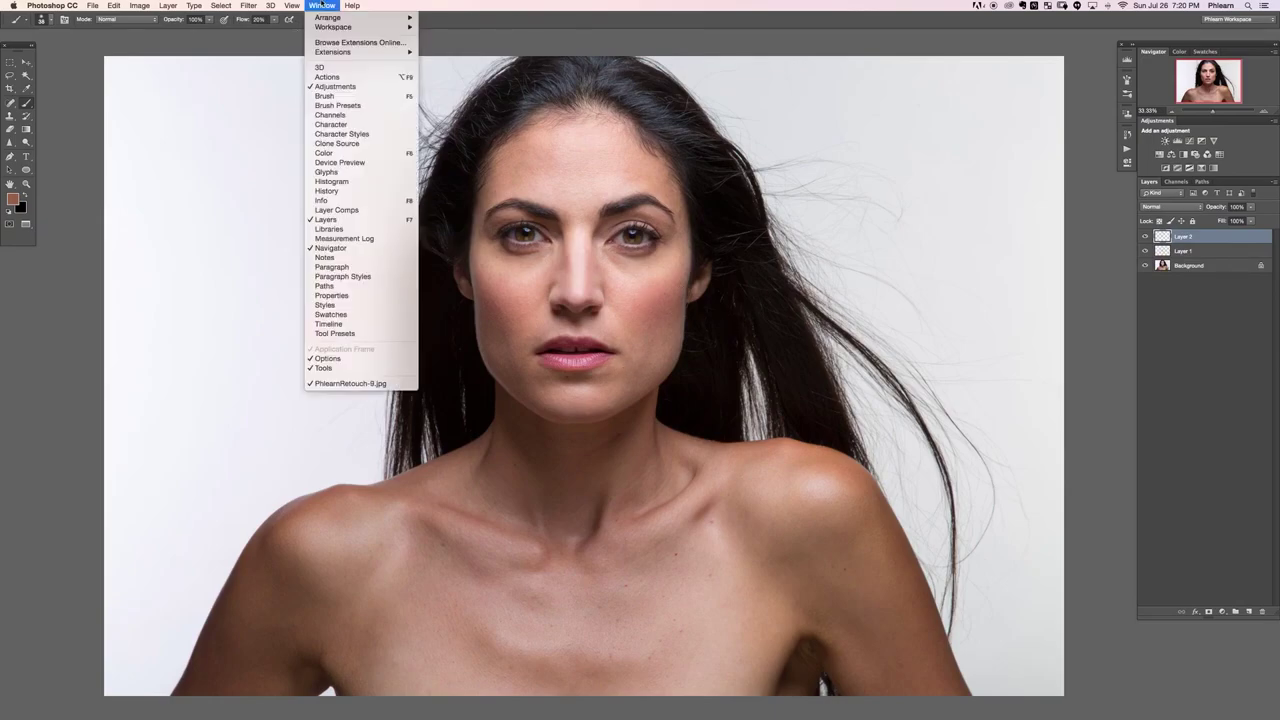
left_click(327, 77)
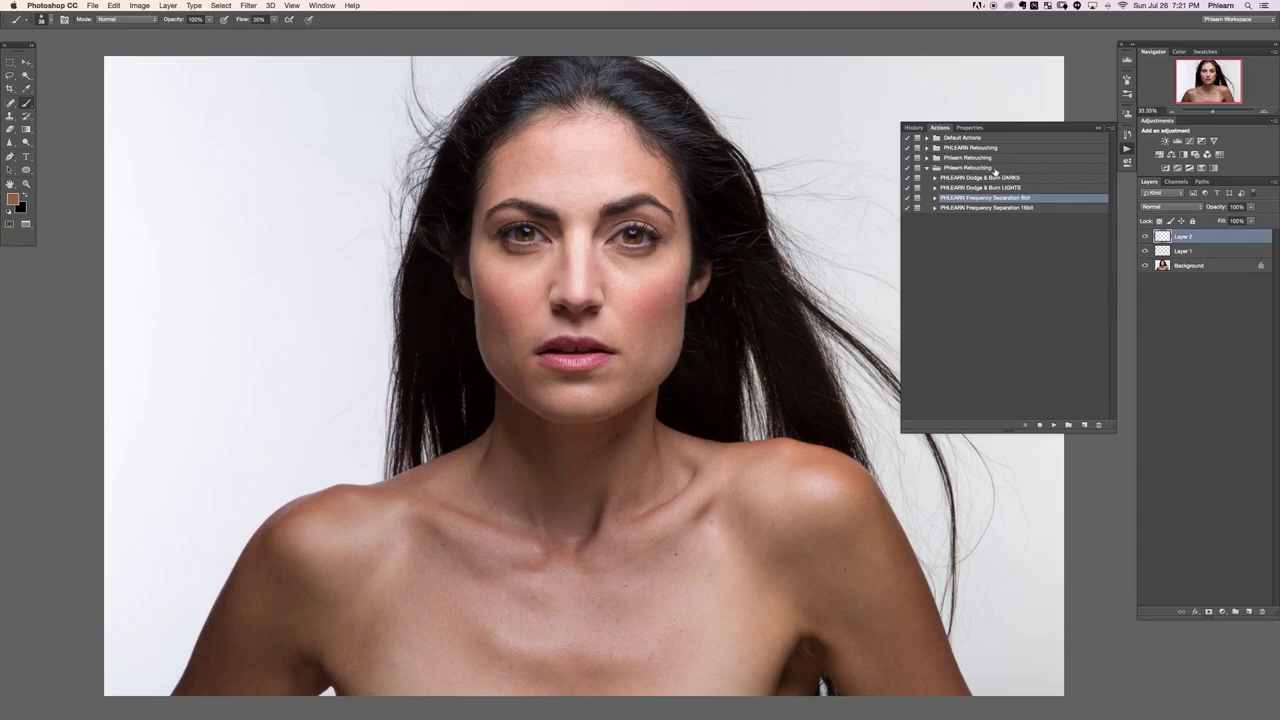
left_click(1110, 130)
left_click(1136, 319)
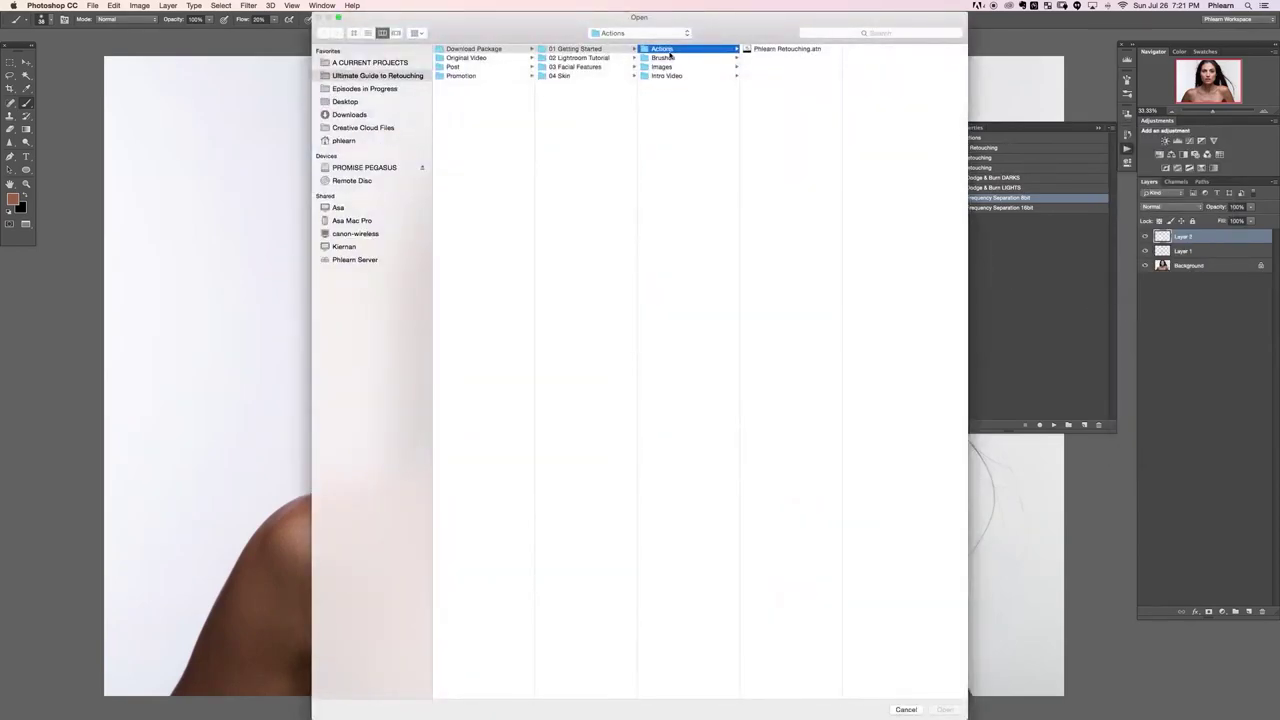
left_click(786, 50)
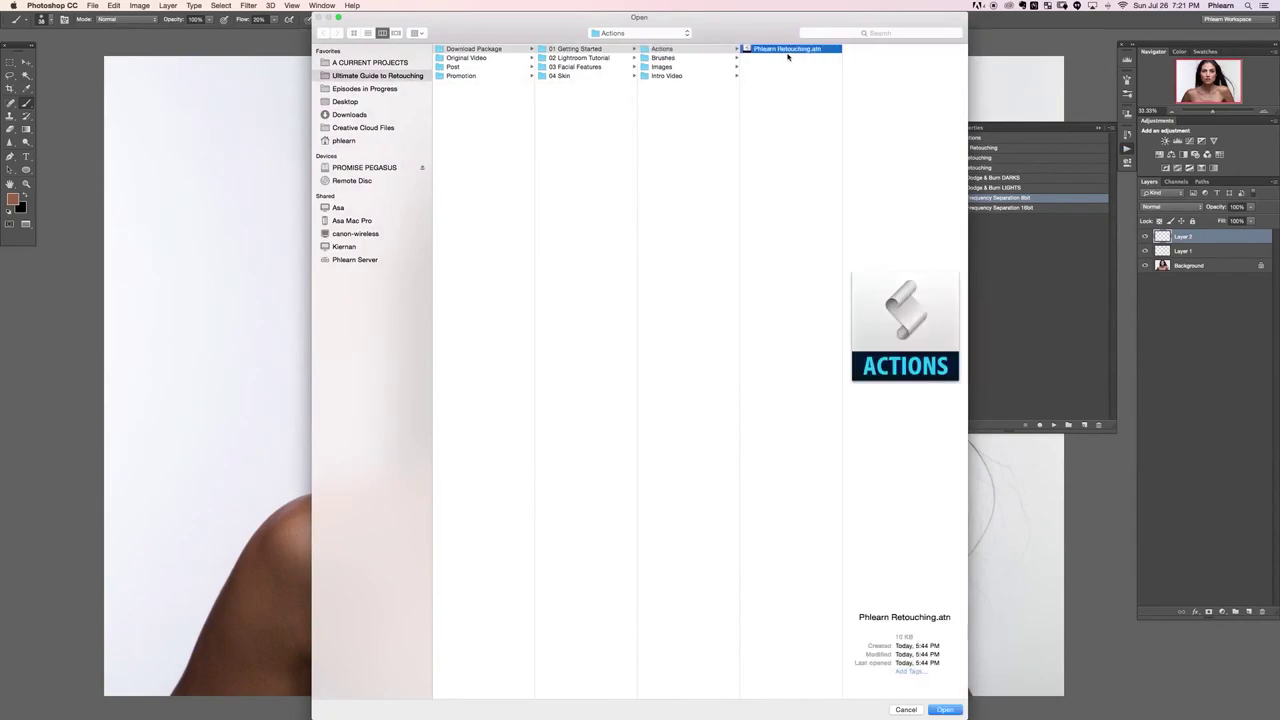
left_click(904, 710)
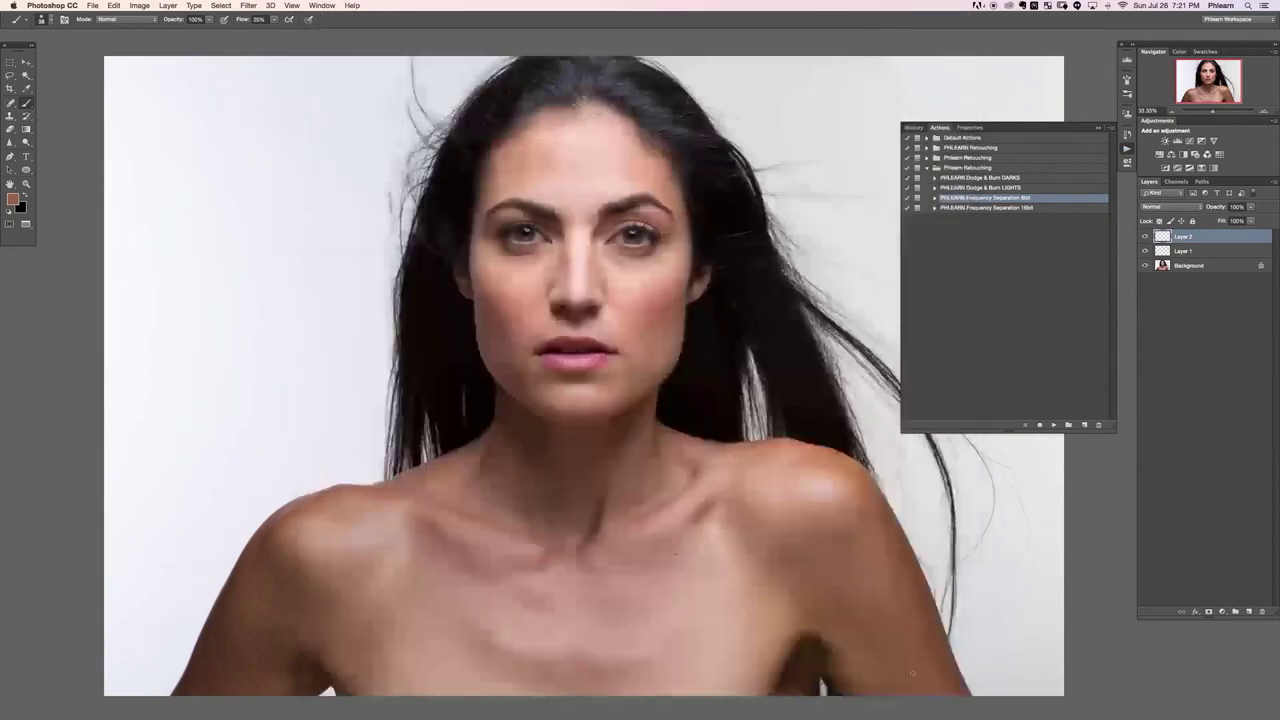
Run the PHLEARN Dodge & Burn DARKS action through to the end to add its burn layer
left_click(1026, 179)
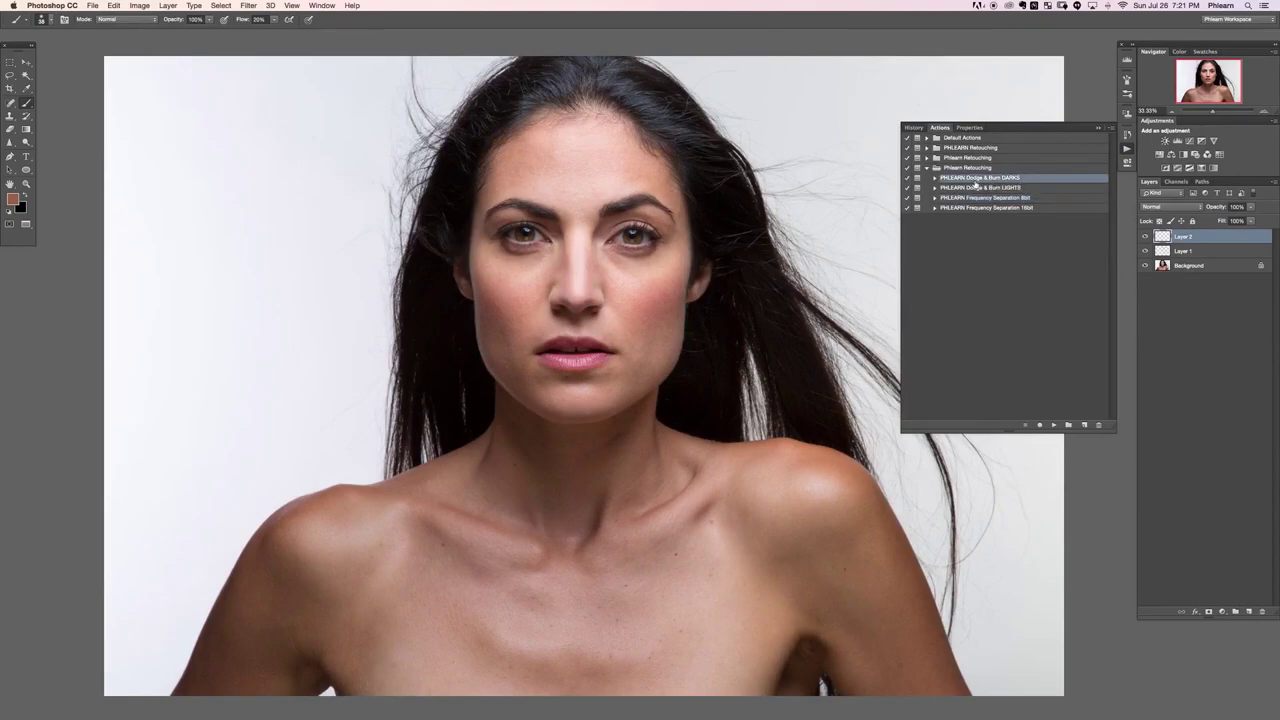
left_click(1053, 425)
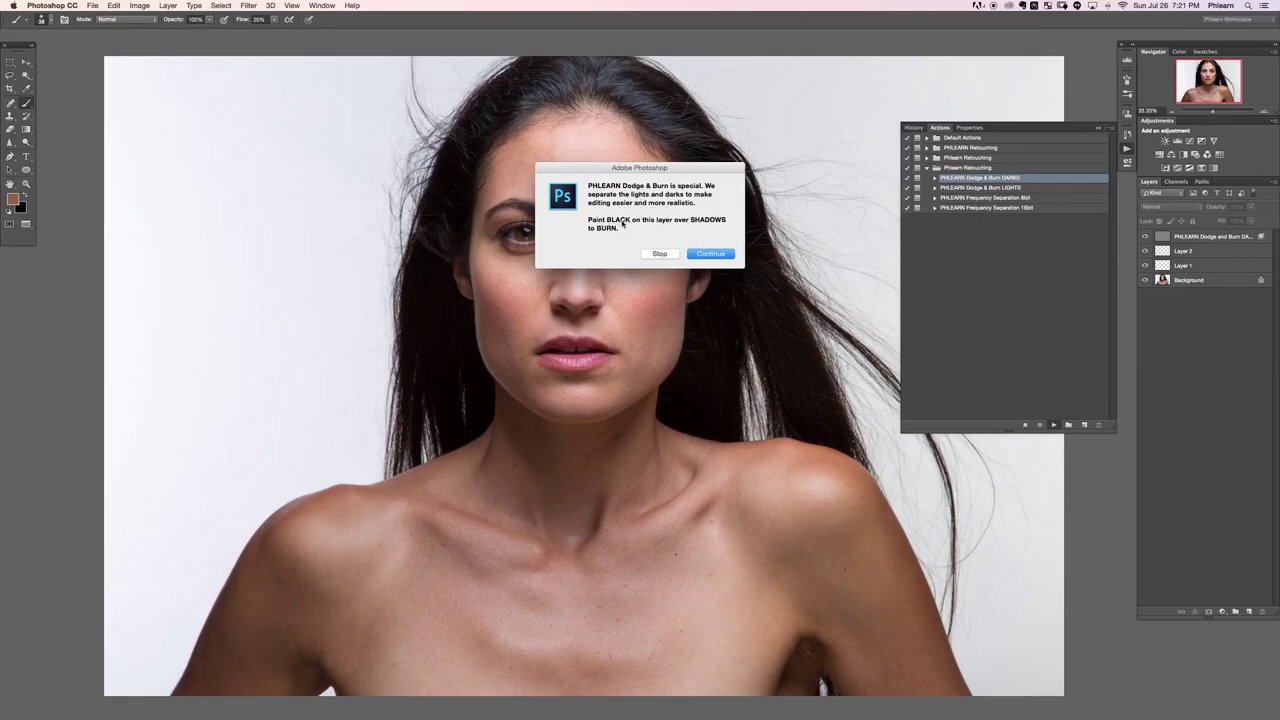
left_click(700, 256)
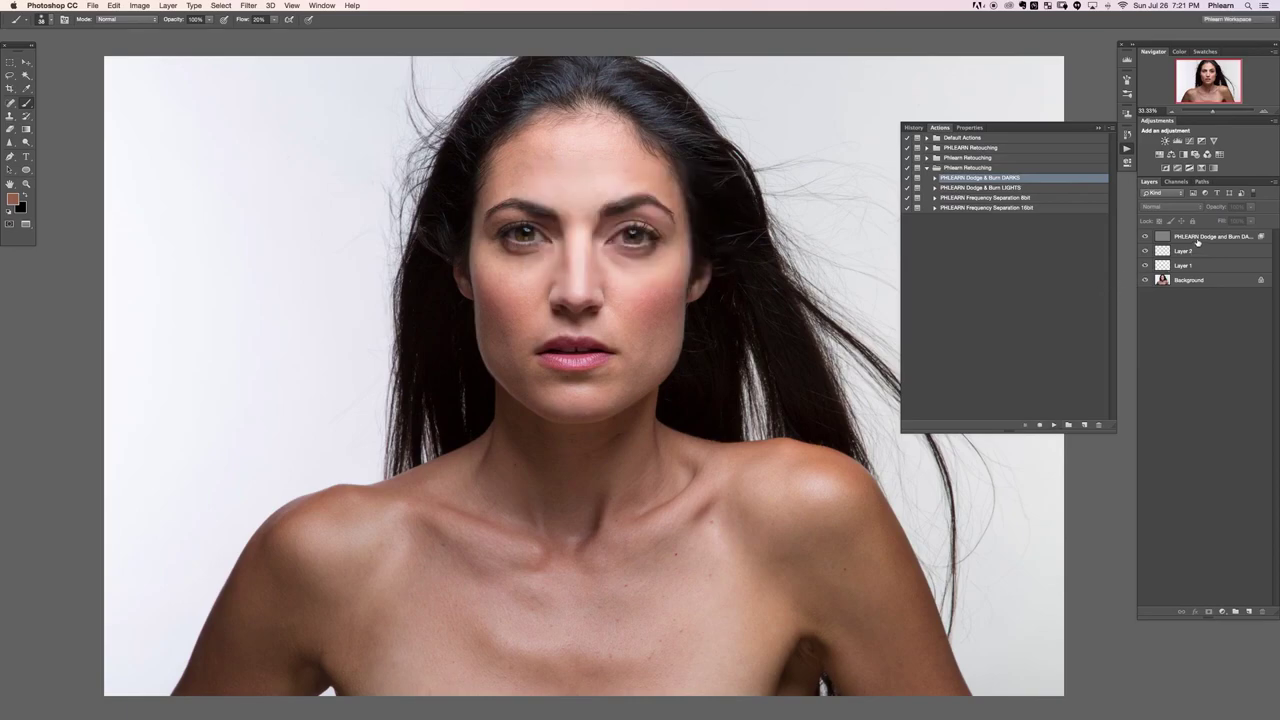
Run the PHLEARN Dodge & Burn LIGHTS action through to the end to add its dodge layer
left_click(1024, 190)
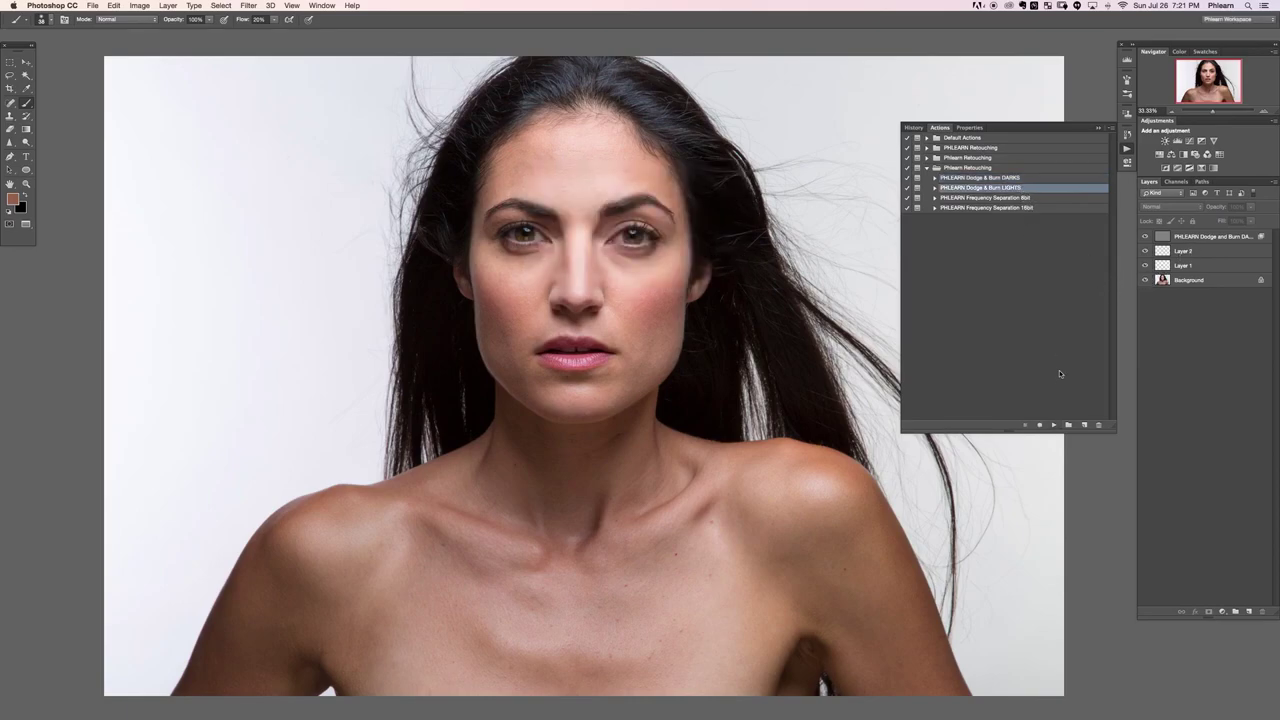
left_click(1054, 424)
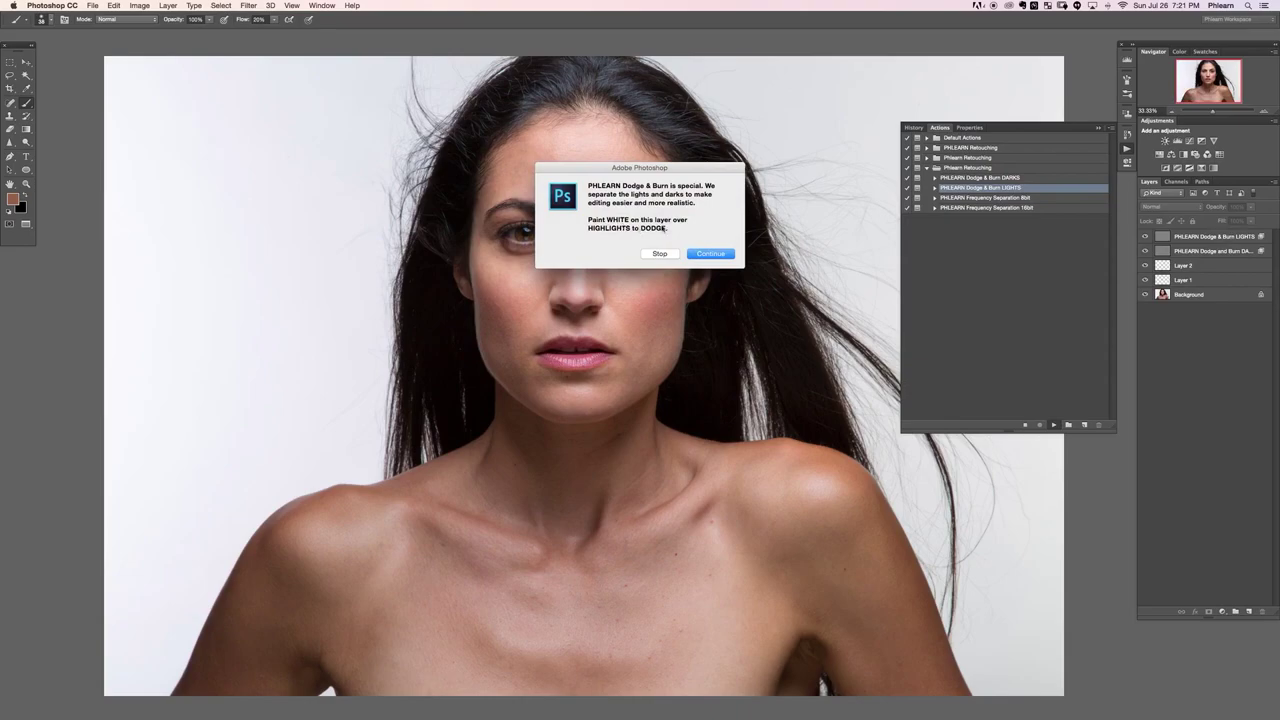
left_click(694, 253)
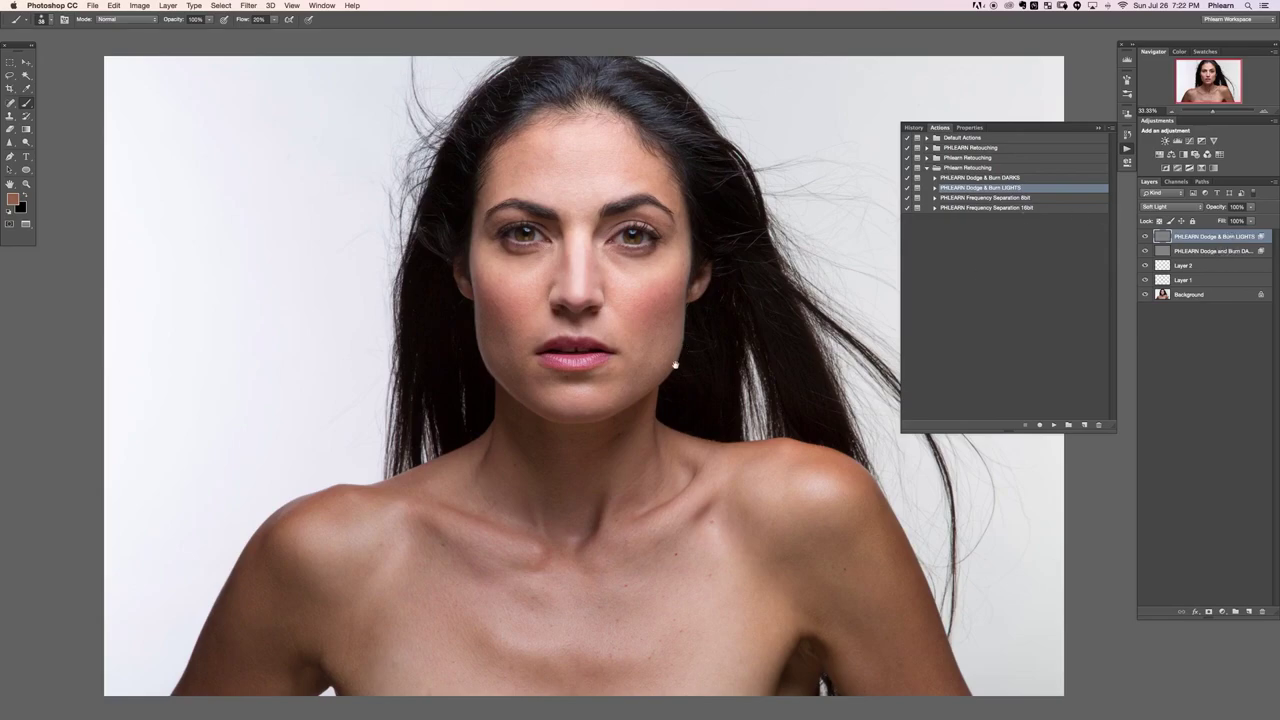
Choose the soft 200 px brush preset and hide the list of actions
left_click_drag(675, 363, 658, 366)
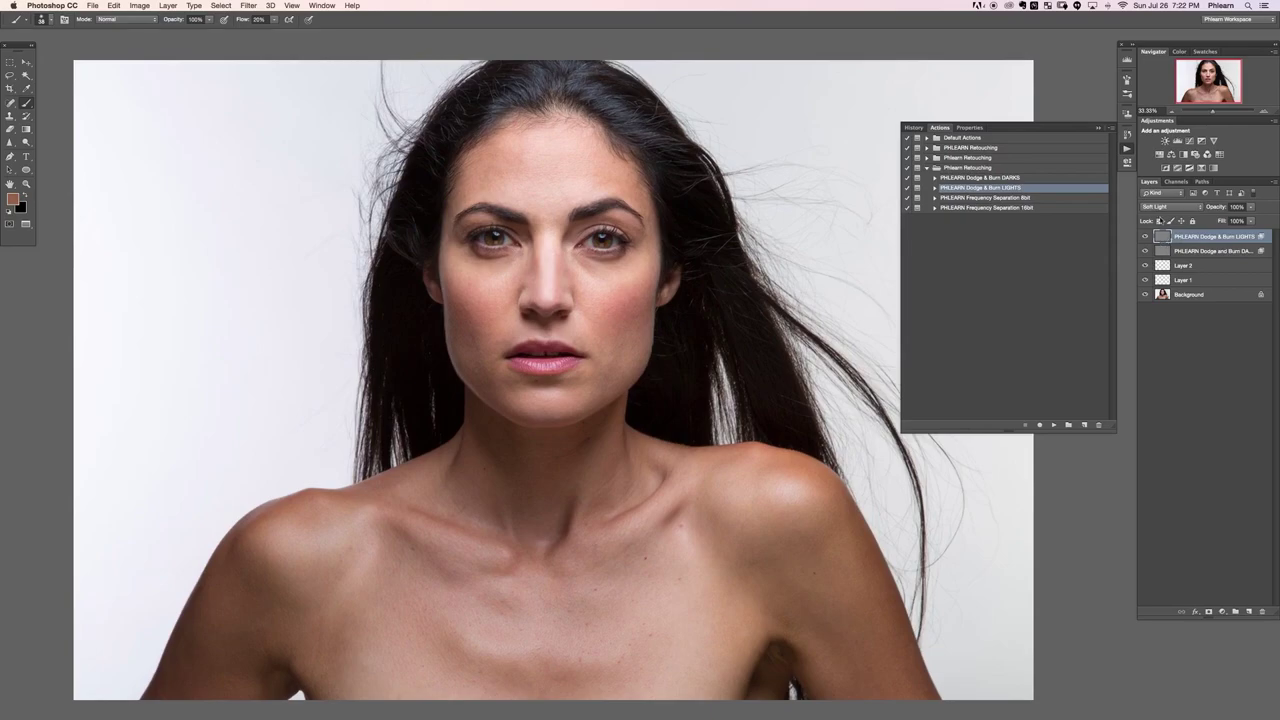
key("super+minus")
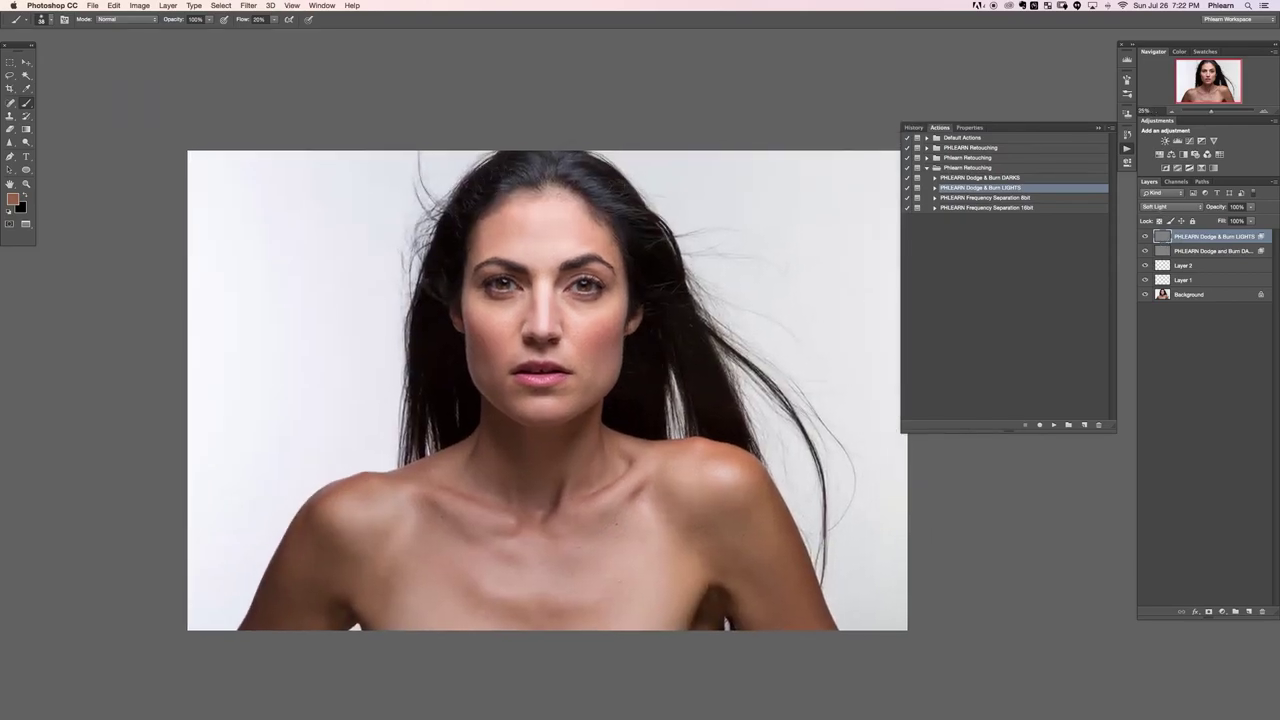
right_click(547, 235)
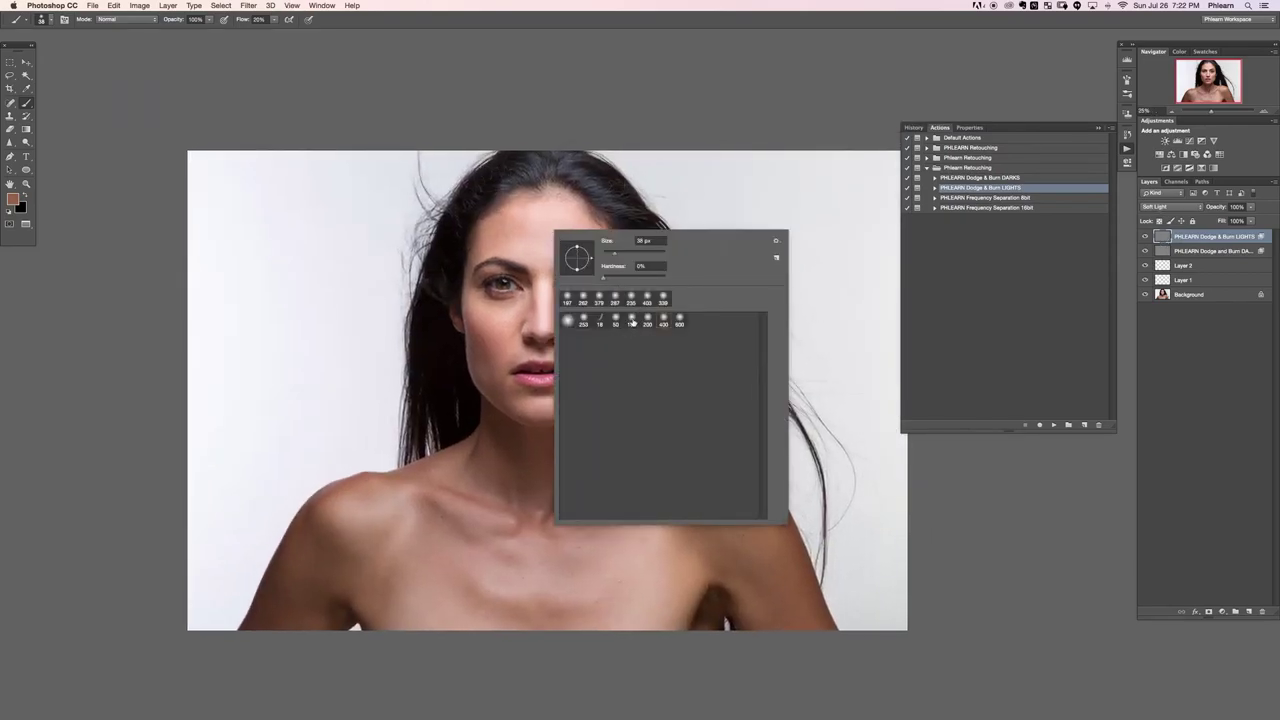
left_click(631, 321)
left_click(513, 334)
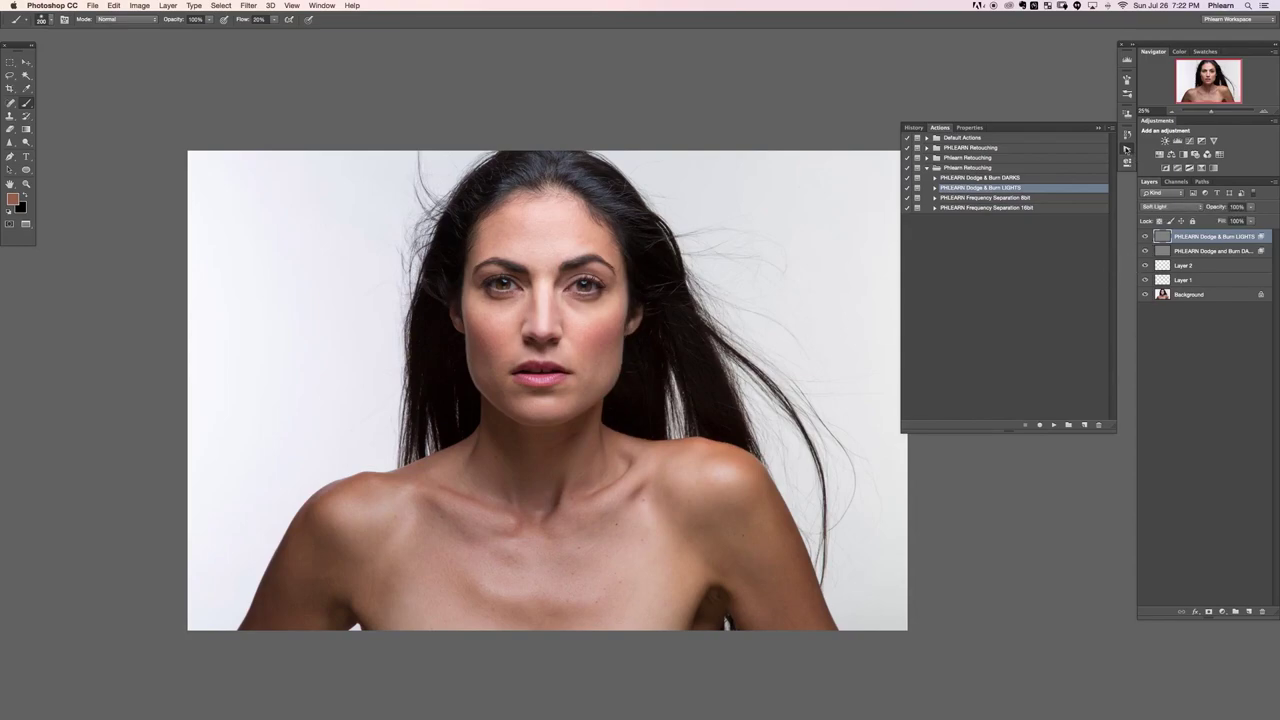
left_click(1127, 149)
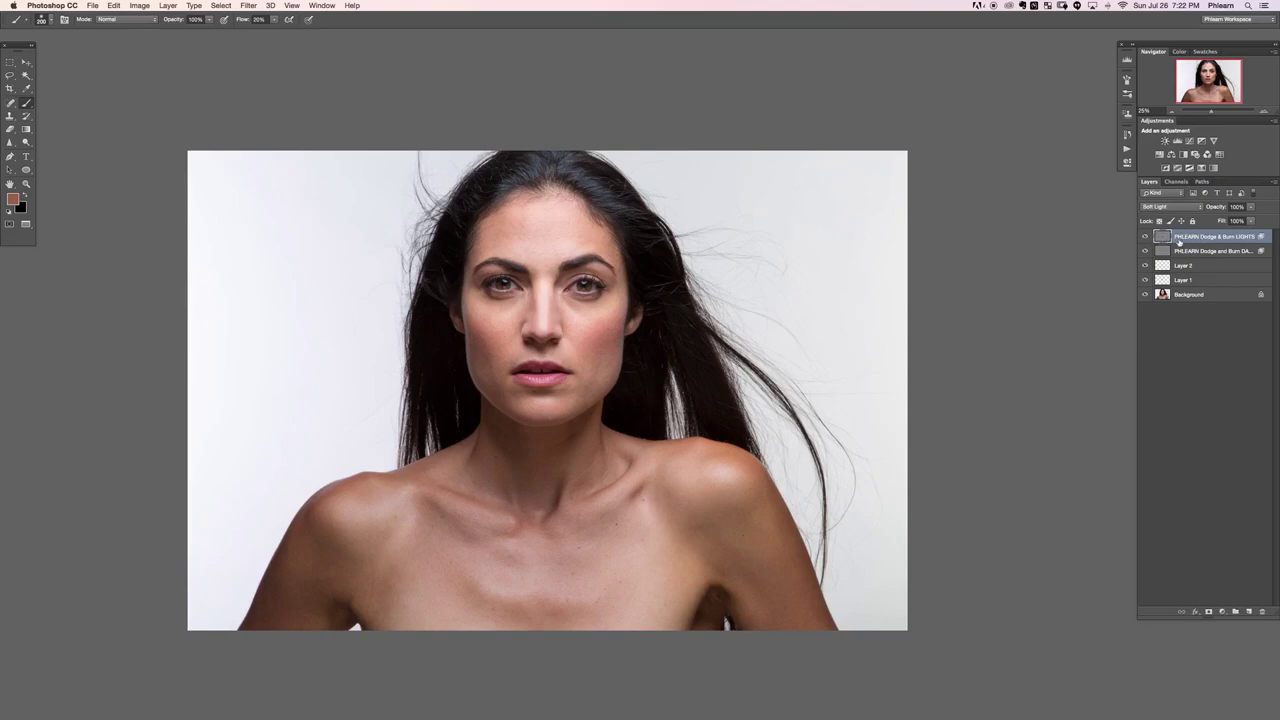
Set the foreground color to white and paint at 10% flow on the LIGHTS layer over the cheek and the subject's left shoulder highlights
key("d")
key("x")
left_click_drag(681, 490, 699, 489)
key("super+minus")
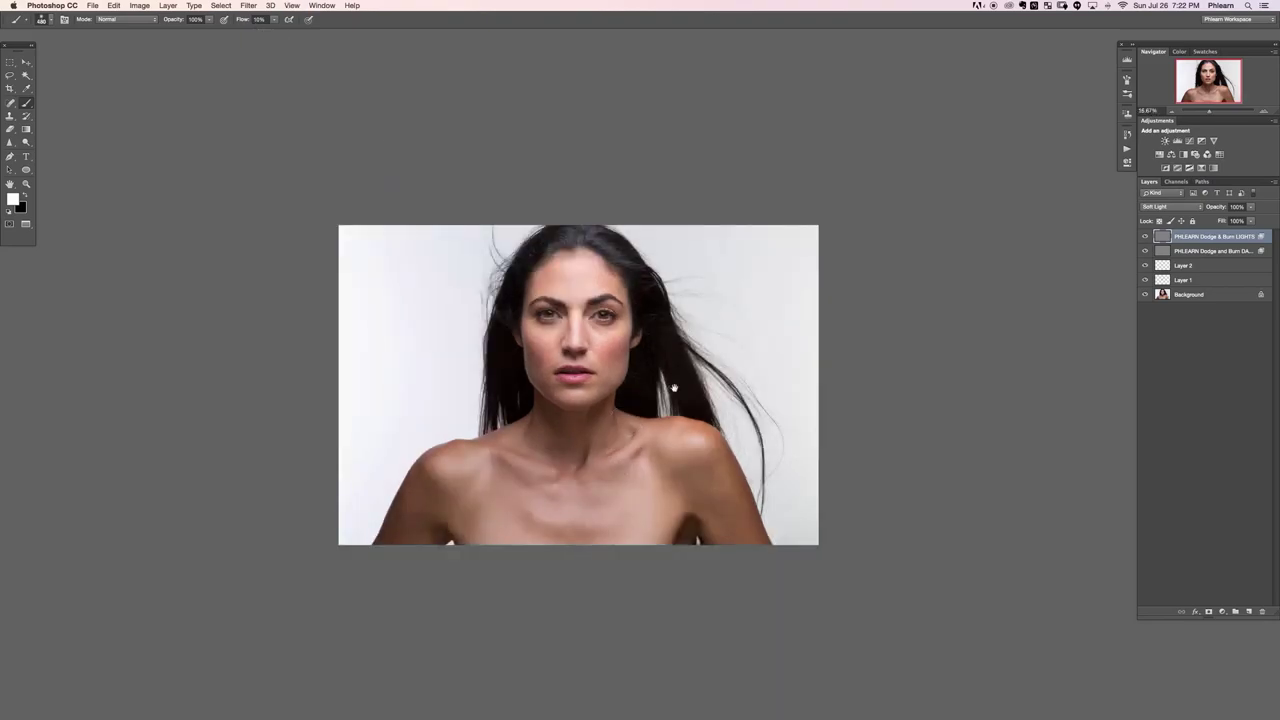
left_click_drag(673, 379, 629, 357)
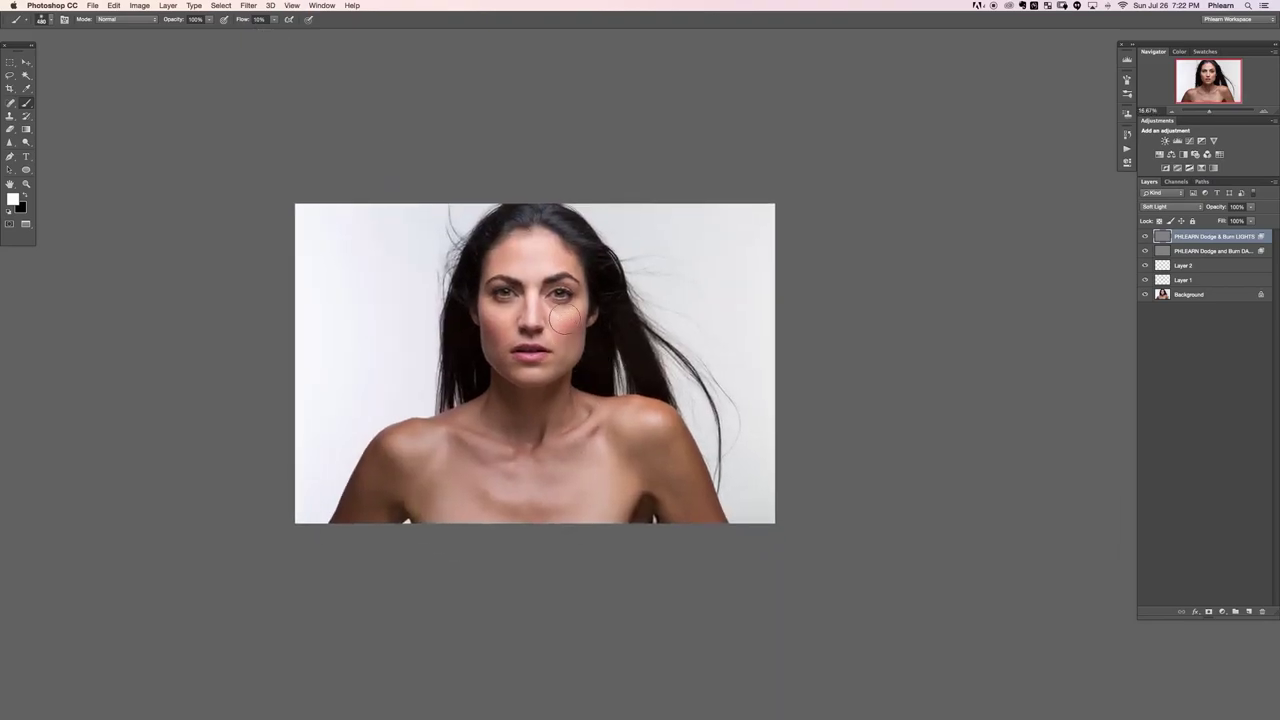
left_click_drag(557, 312, 554, 308)
left_click_drag(644, 418, 653, 438)
Resize the brush, raise its flow to 30% and dodge the highlights on the subject's right shoulder and collarbone
mouse_move(685, 471)
left_mouse_down("ctrl+alt")
mouse_move(697, 471)
mouse_move(697, 497)
mouse_move(680, 504)
left_mouse_up("ctrl+alt")
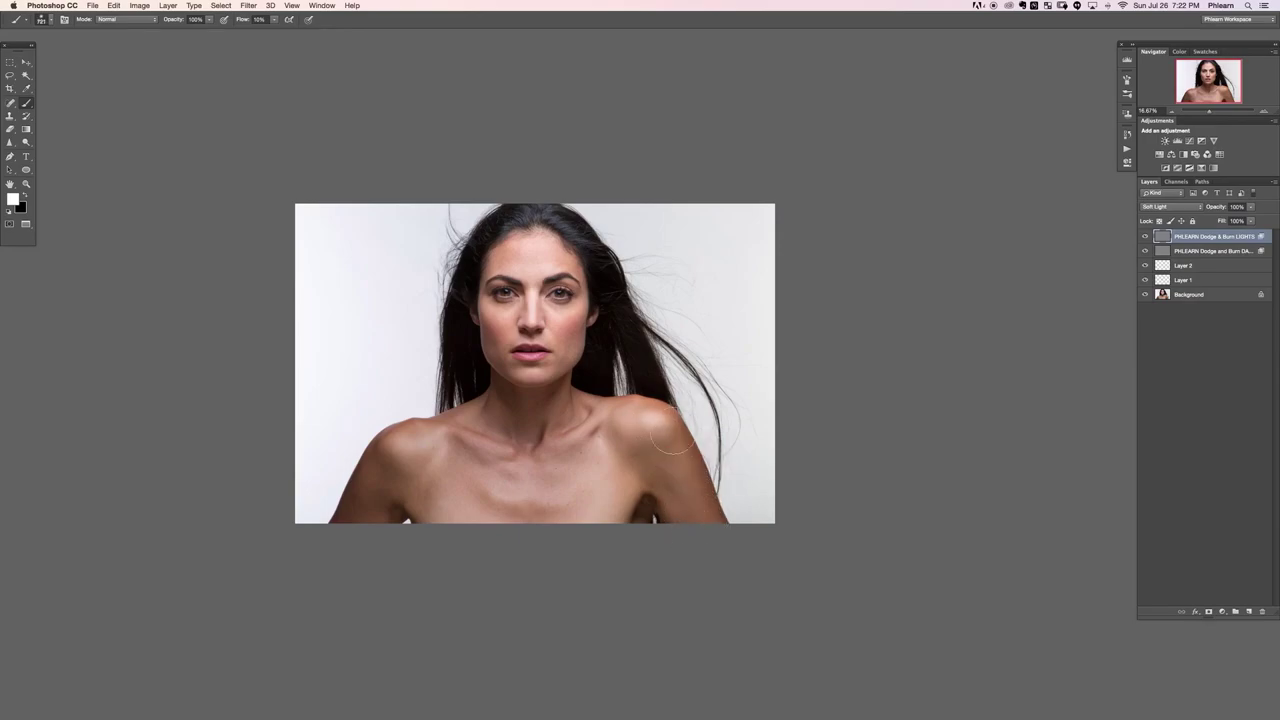
key("shift+3")
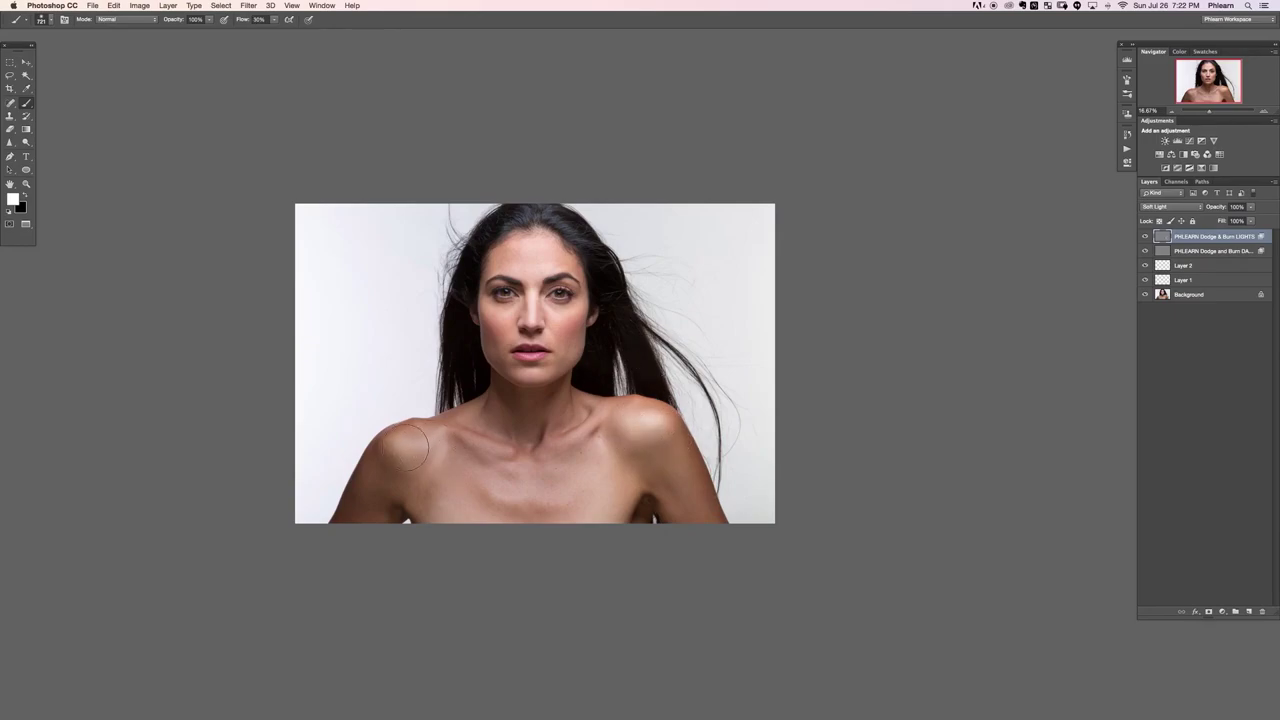
left_click_drag(404, 447, 389, 450)
left_click_drag(493, 450, 471, 450)
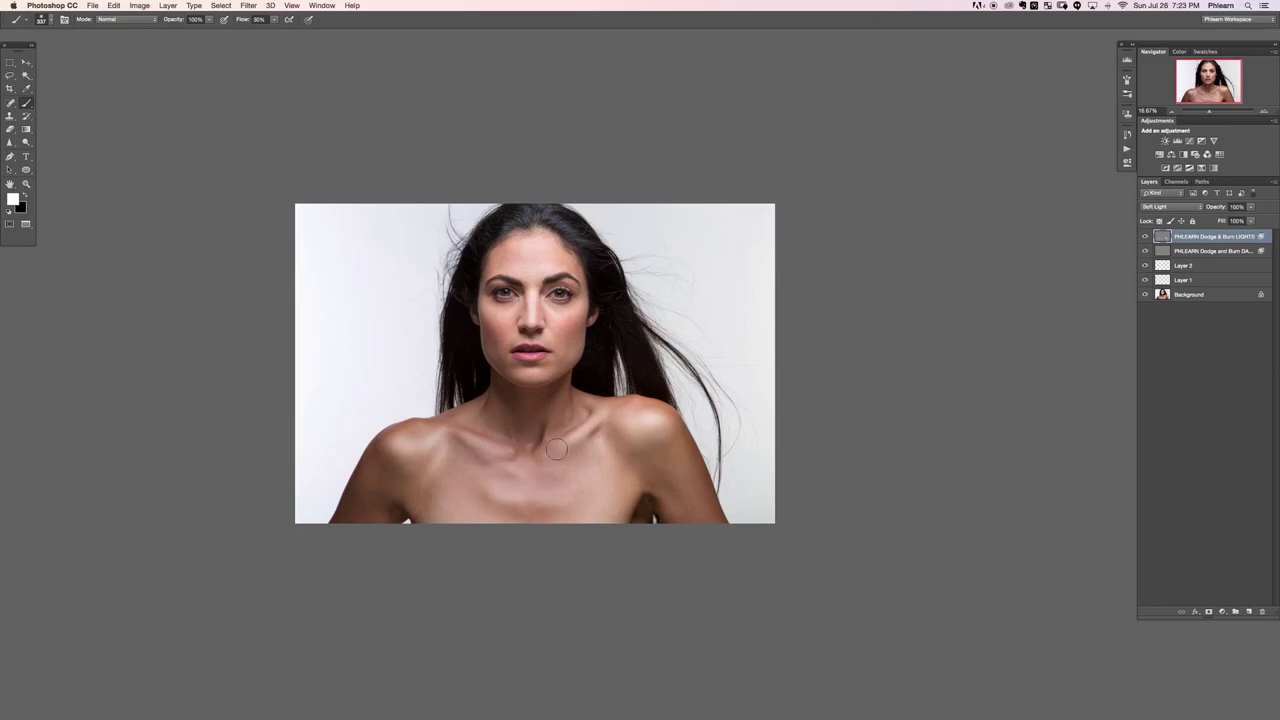
Shrink the brush to about 123 px and dodge the highlights at the base of the throat
key("super+plus")
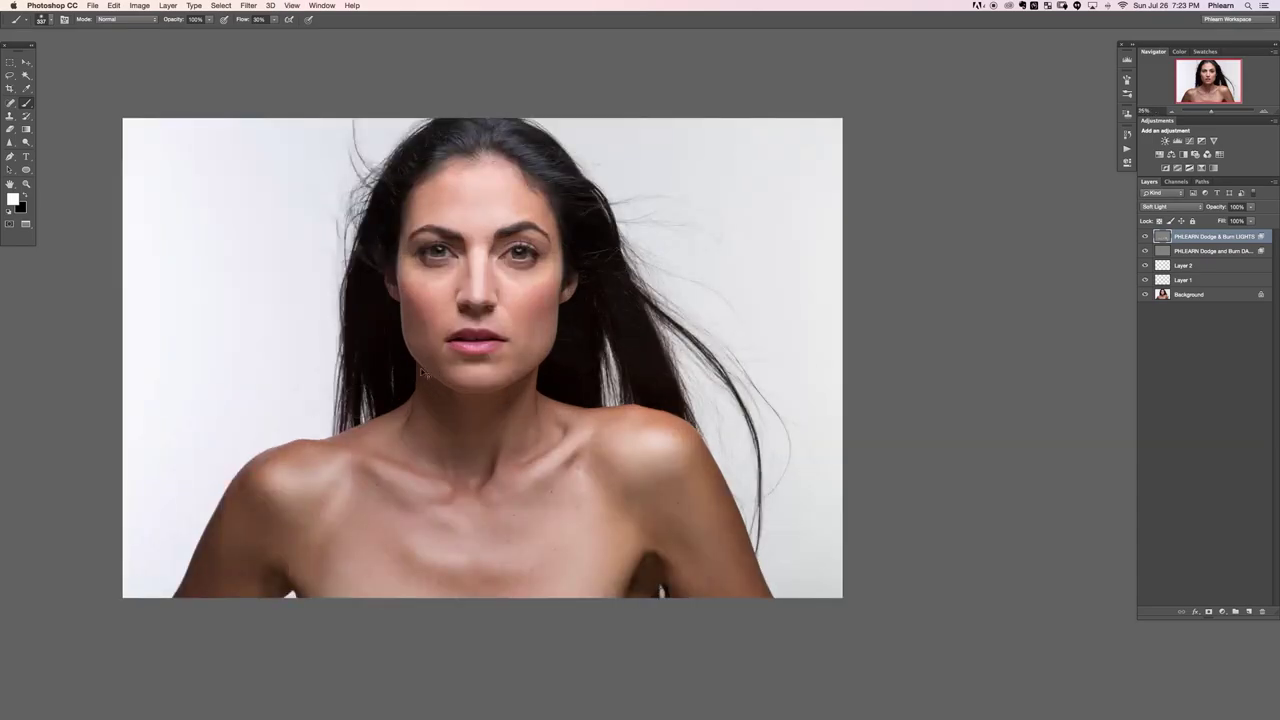
key("super+plus")
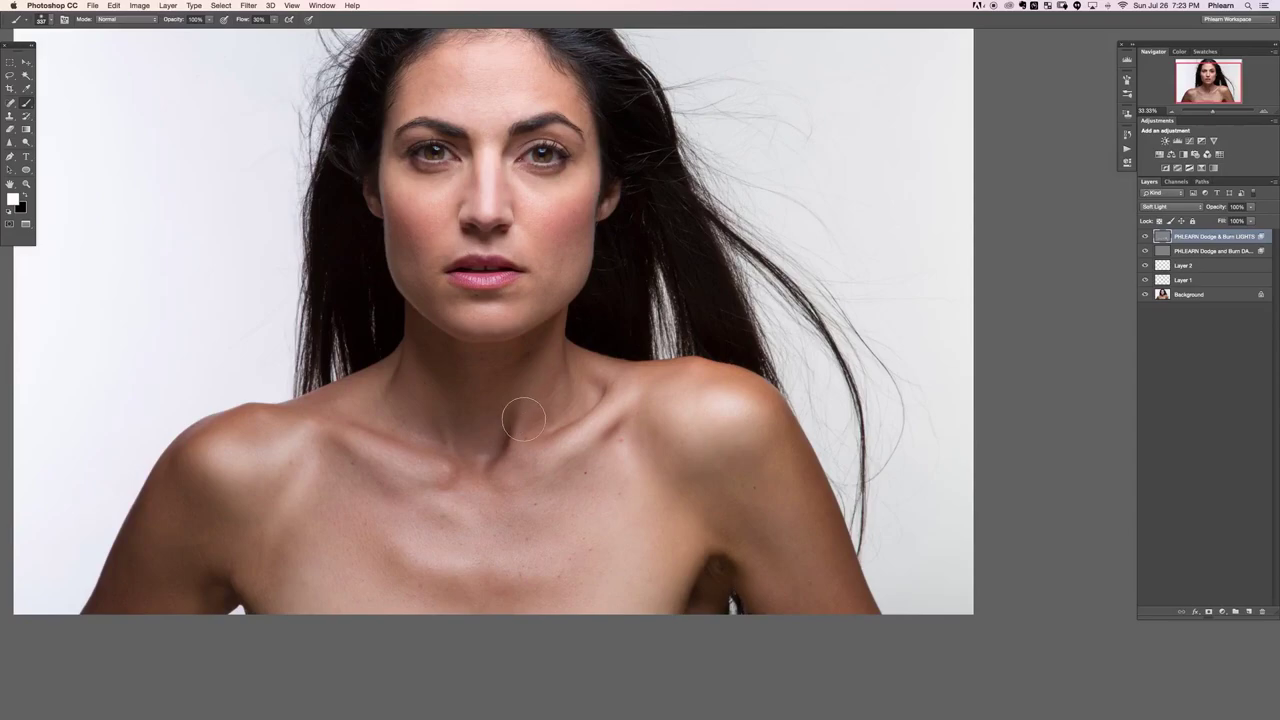
left_click_drag(535, 450, 522, 452)
left_click_drag(520, 446, 505, 446)
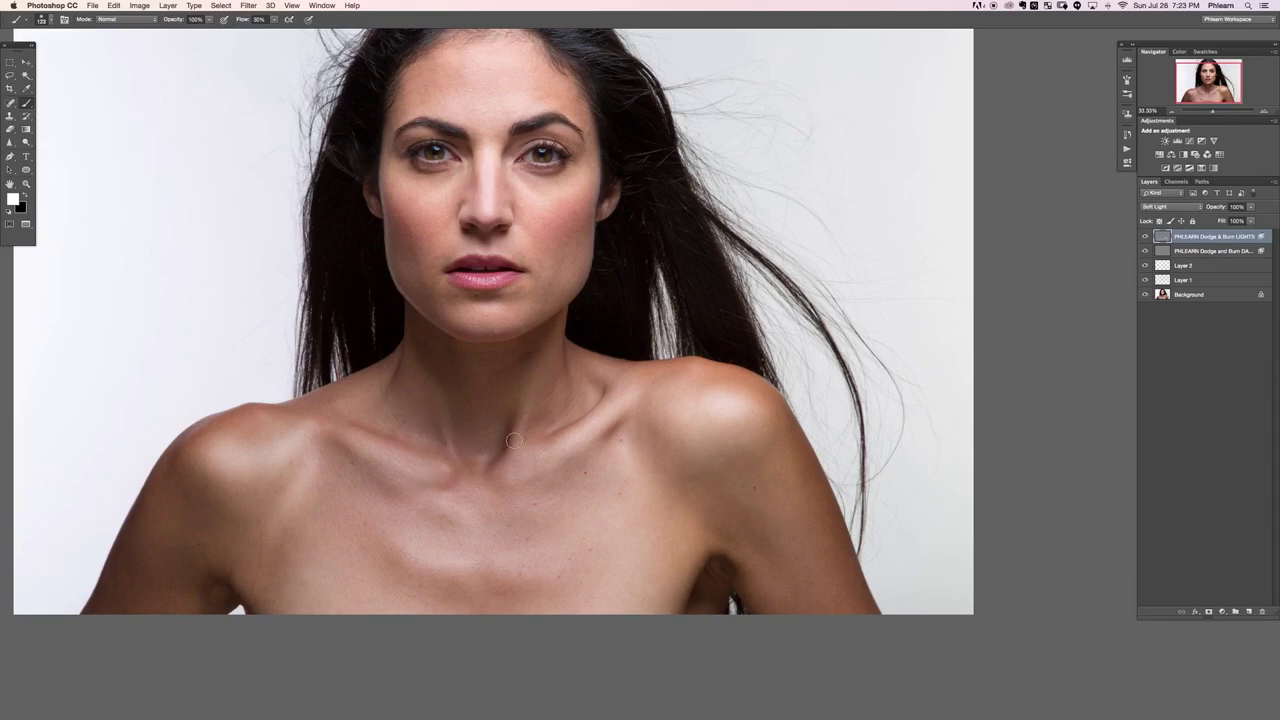
Resize the brush to about 217 px and dodge the highlight along the collarbone on the LIGHTS layer
key("bracketright")
key("bracketright")
key("bracketright")
key("bracketright")
key("bracketright")
key("bracketright")
key("bracketleft")
key("bracketleft")
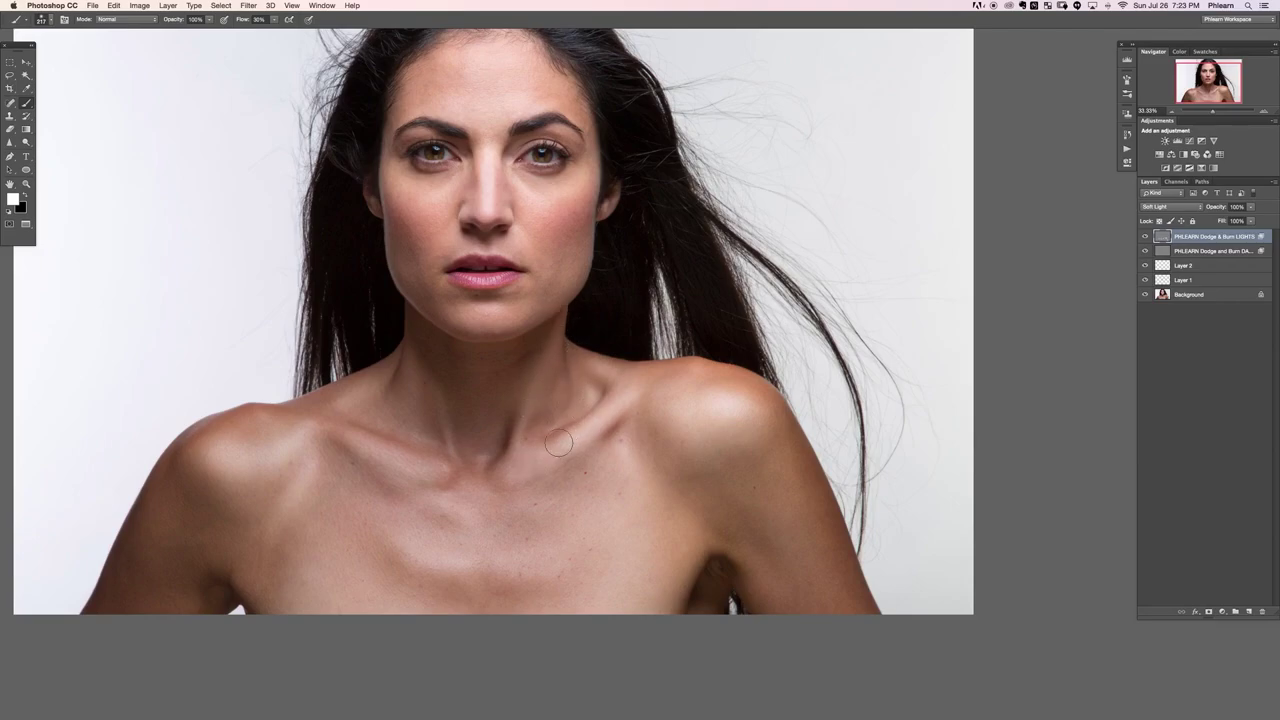
Enlarge the brush and dodge the broader highlights on the neck and around the collarbones
key("bracketright")
key("bracketright")
key("bracketright")
key("bracketright")
key("bracketright")
key("bracketright")
key("bracketright")
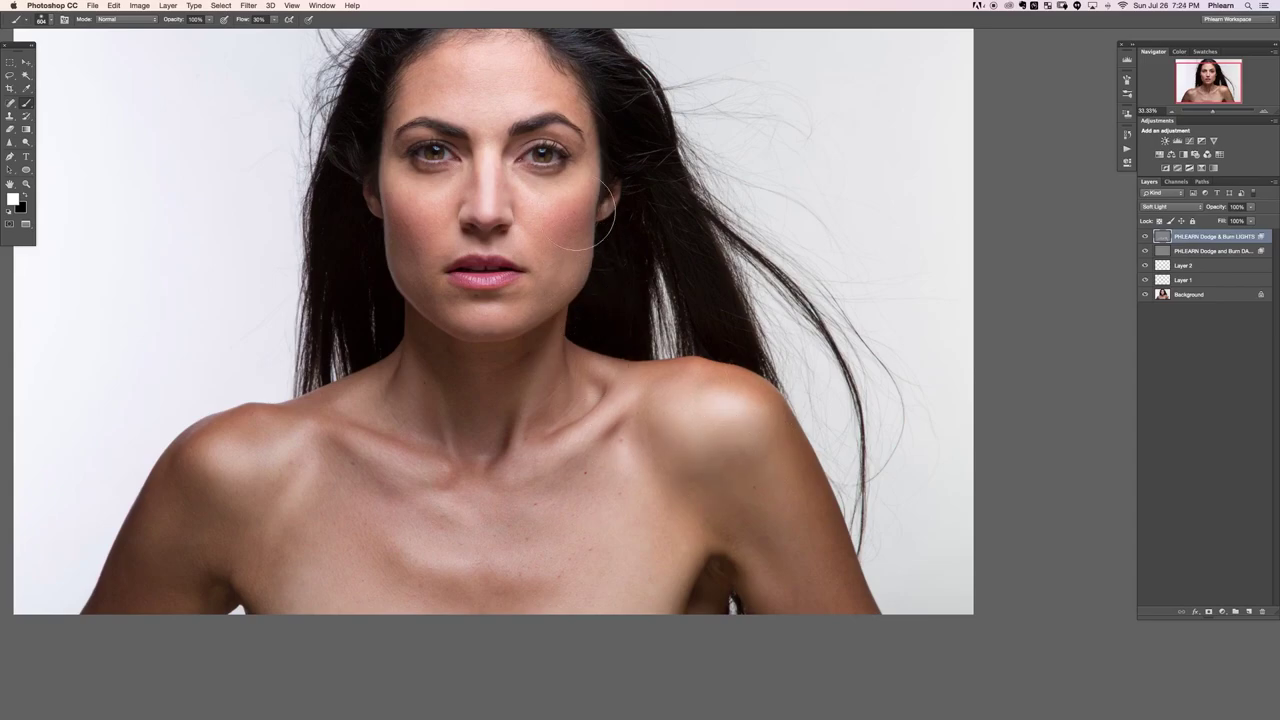
left_click(536, 405, "ctrl+alt")
left_click_drag(536, 405, 532, 396)
left_click_drag(436, 446, 430, 374)
Compare the whole portrait with the LIGHTS layer hidden and shown several times
key("super+minus")
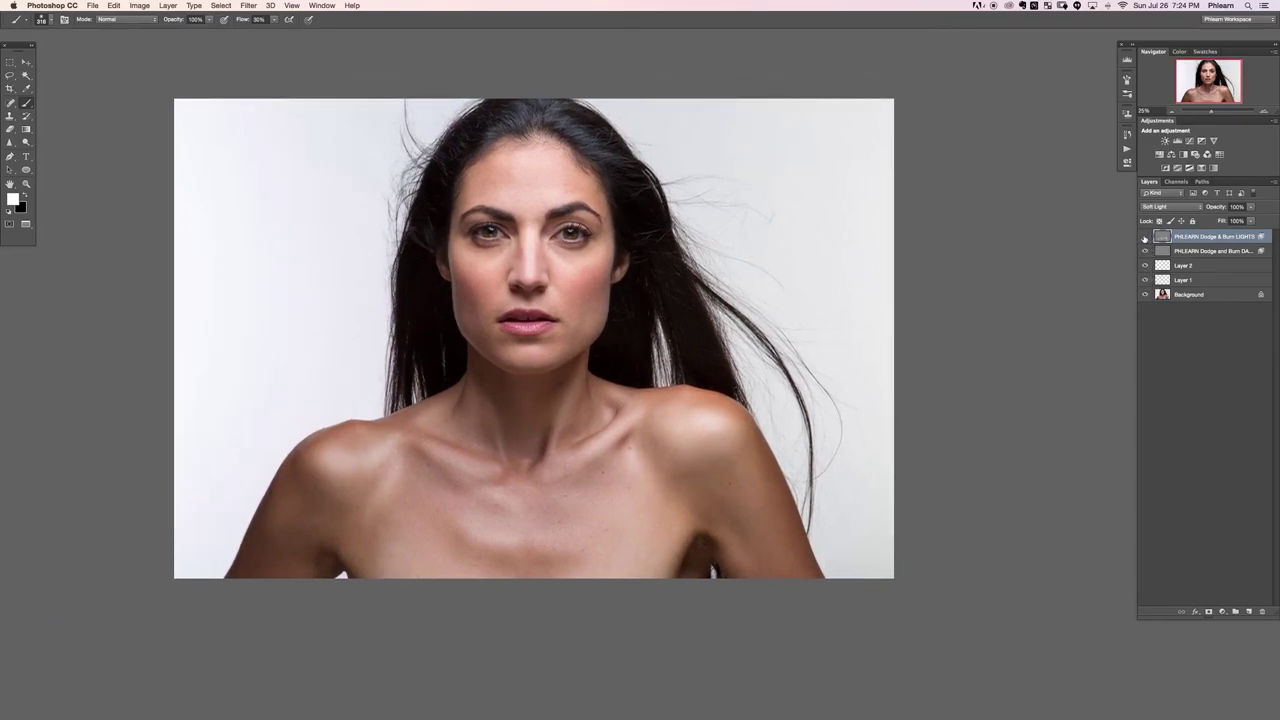
left_click(1144, 237)
left_click(1145, 237)
left_click(1144, 237)
left_click(1144, 237)
left_click(1145, 237)
left_click(1145, 237)
left_click(1146, 238)
left_click(1146, 238)
left_click(1145, 238)
left_click(1145, 238)
Erase the excess dodging at the base of the throat and return to the Brush tool
scroll(614, 396, "down", 3)
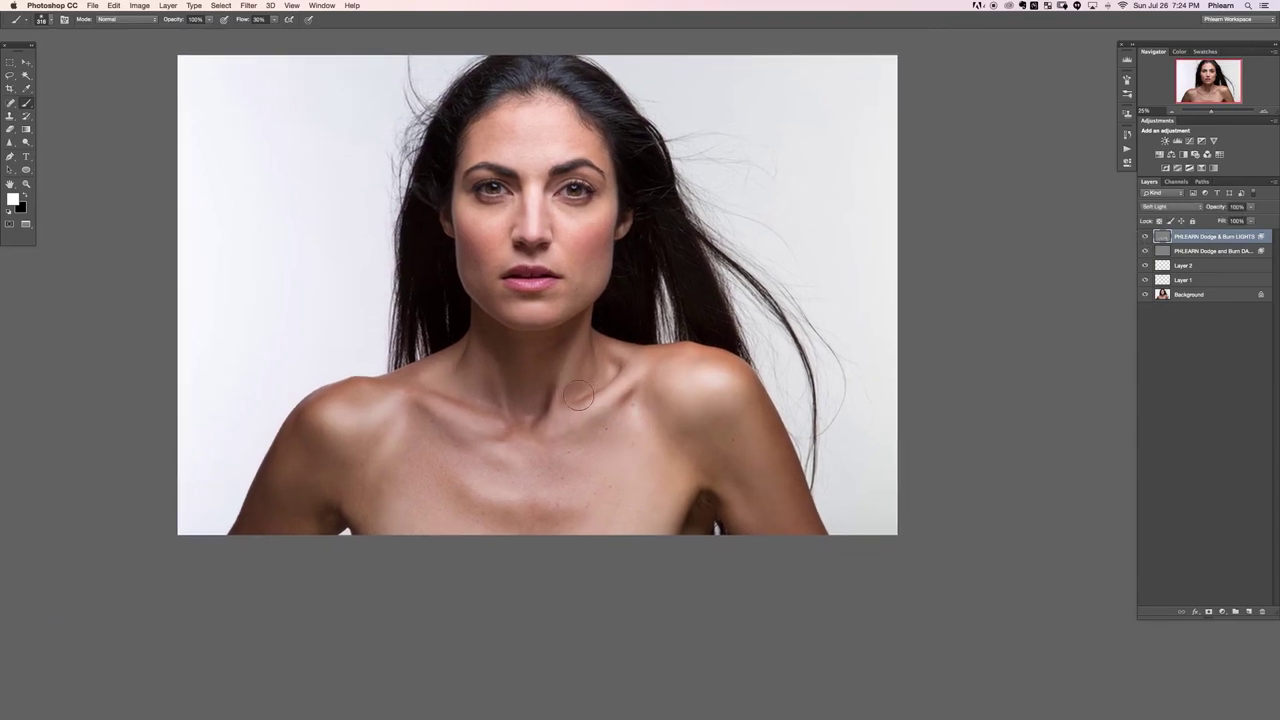
key("e")
left_click_drag(563, 434, 519, 415)
key("b")
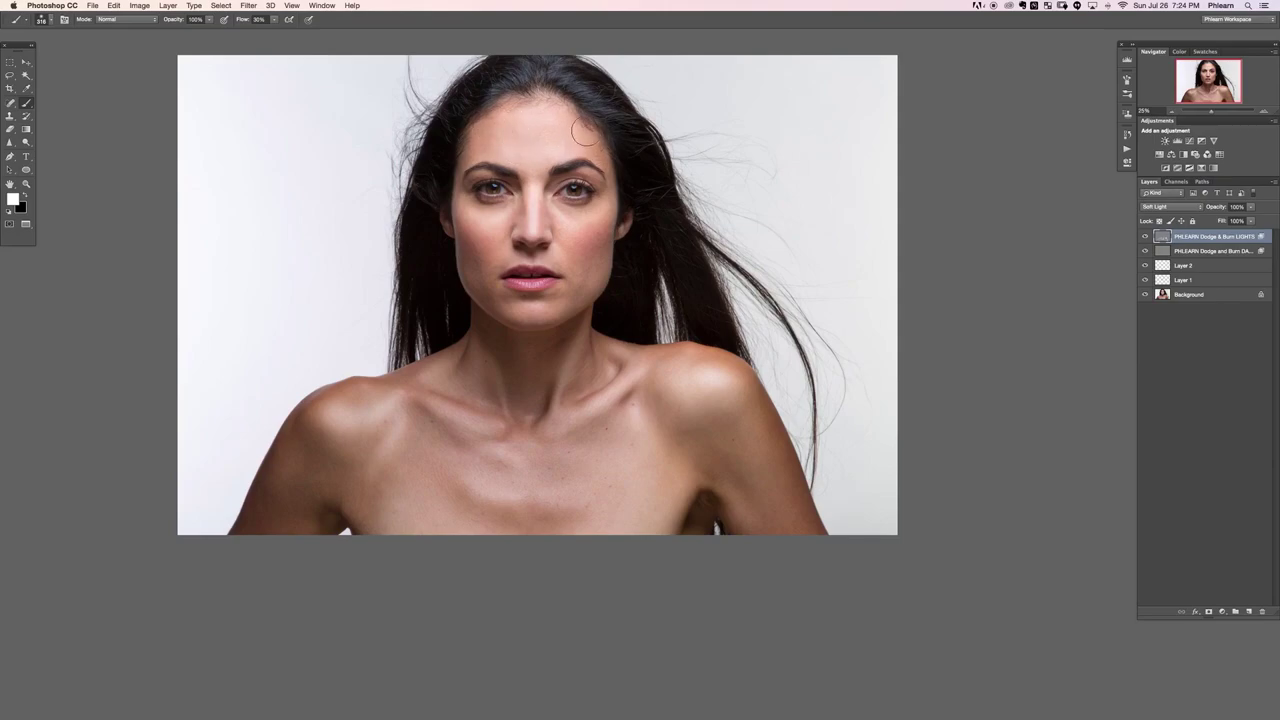
Dodge the small highlights beneath the eye starting with a 45 px brush, enlarging it for the wider facial highlights
left_click_drag(574, 214, 565, 215)
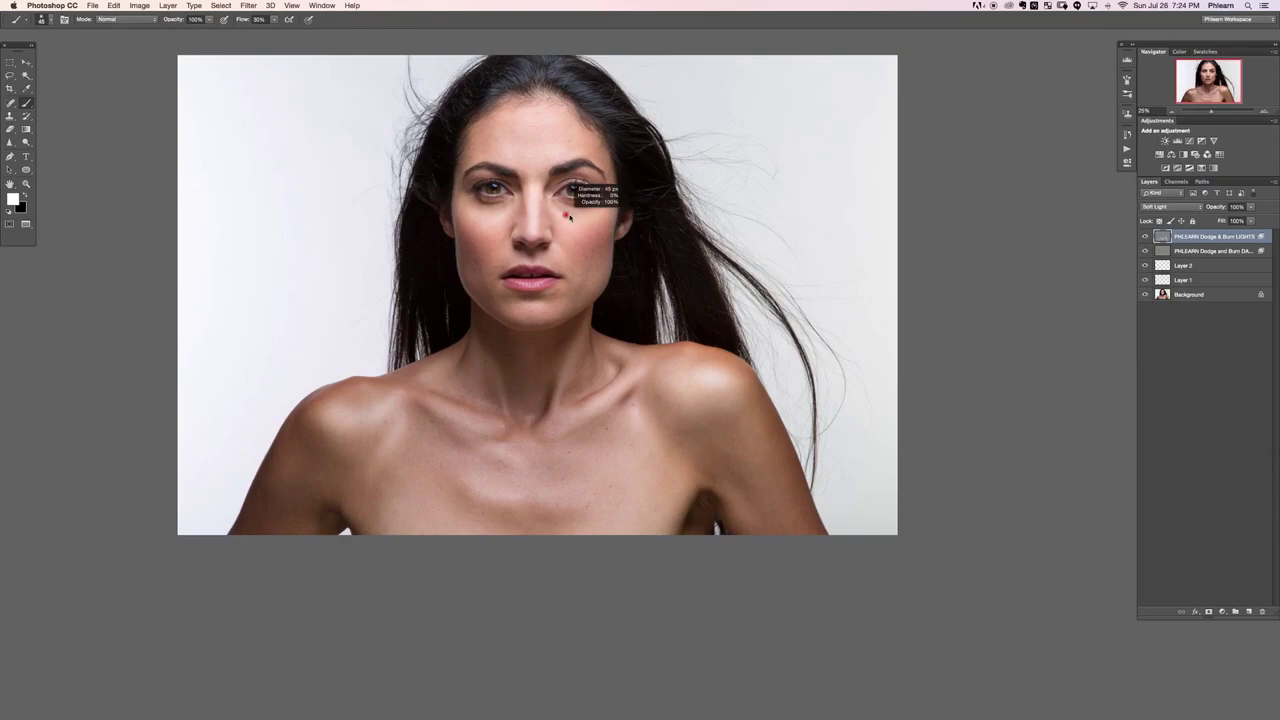
key("]")
key("]")
key("]")
key("]")
key("]")
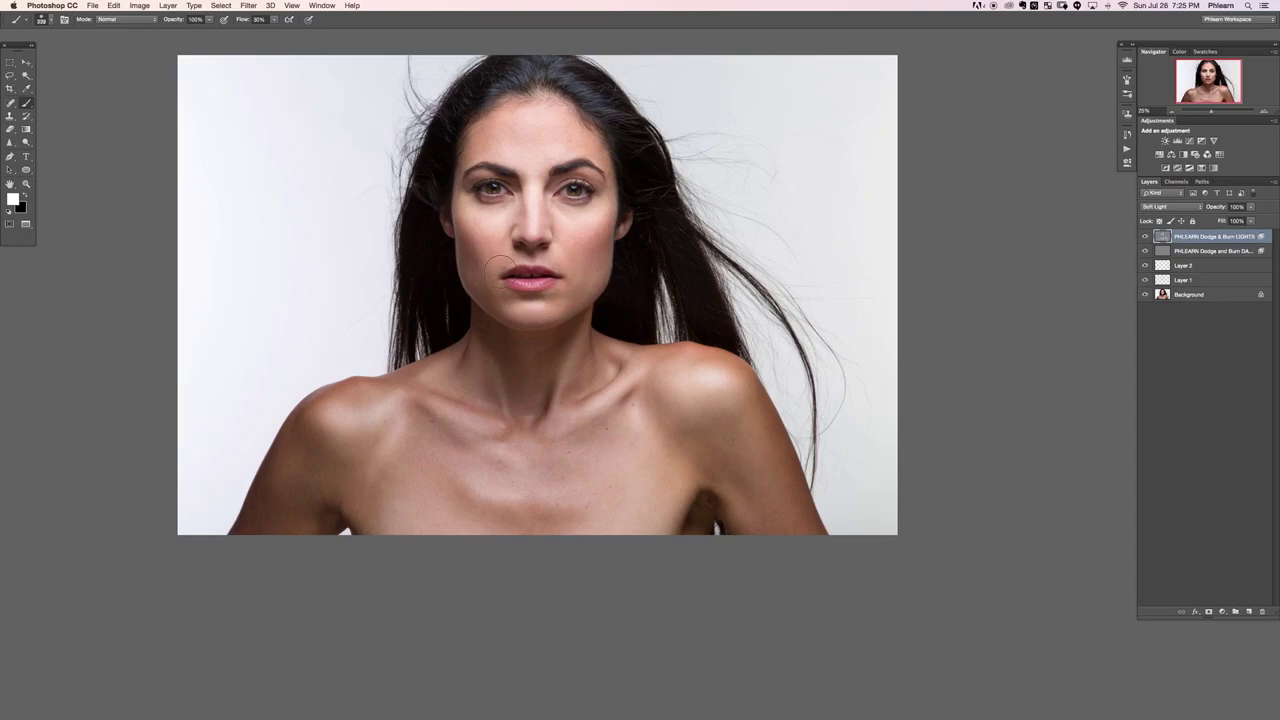
Dodge the skin above the upper lip and beside the mouth, and switch to the Eraser
mouse_move(528, 260)
left_mouse_down()
mouse_move(517, 260)
mouse_move(532, 266)
left_mouse_up()
left_click_drag(493, 261, 489, 272)
key("e")
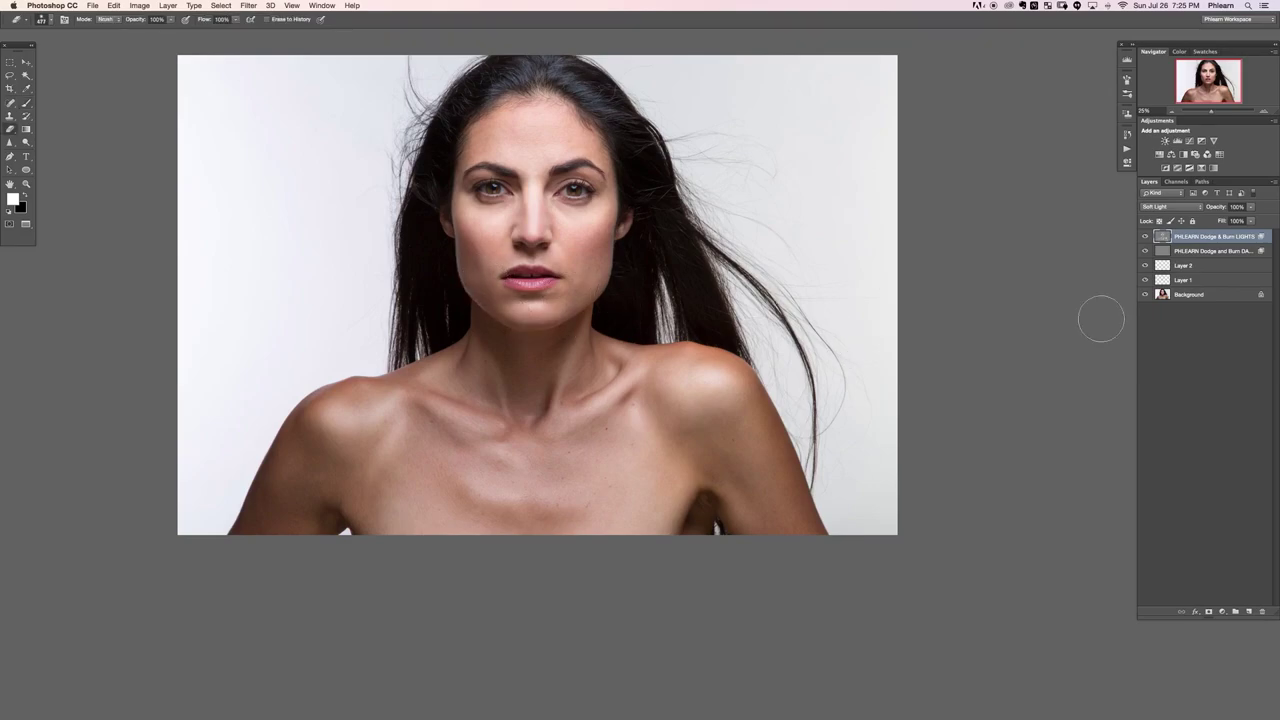
Compare the portrait with the LIGHTS layer hidden and shown, and lower that layer's opacity to 78%
left_click(1145, 237)
left_click(1145, 237)
left_click(1145, 237)
left_click(1145, 237)
left_click(1145, 237)
left_click(1145, 237)
left_click_drag(1219, 207, 1207, 207)
Select the Dodge and Burn DARKS layer and burn the cheek and chin with a large soft black brush
left_click(1210, 251)
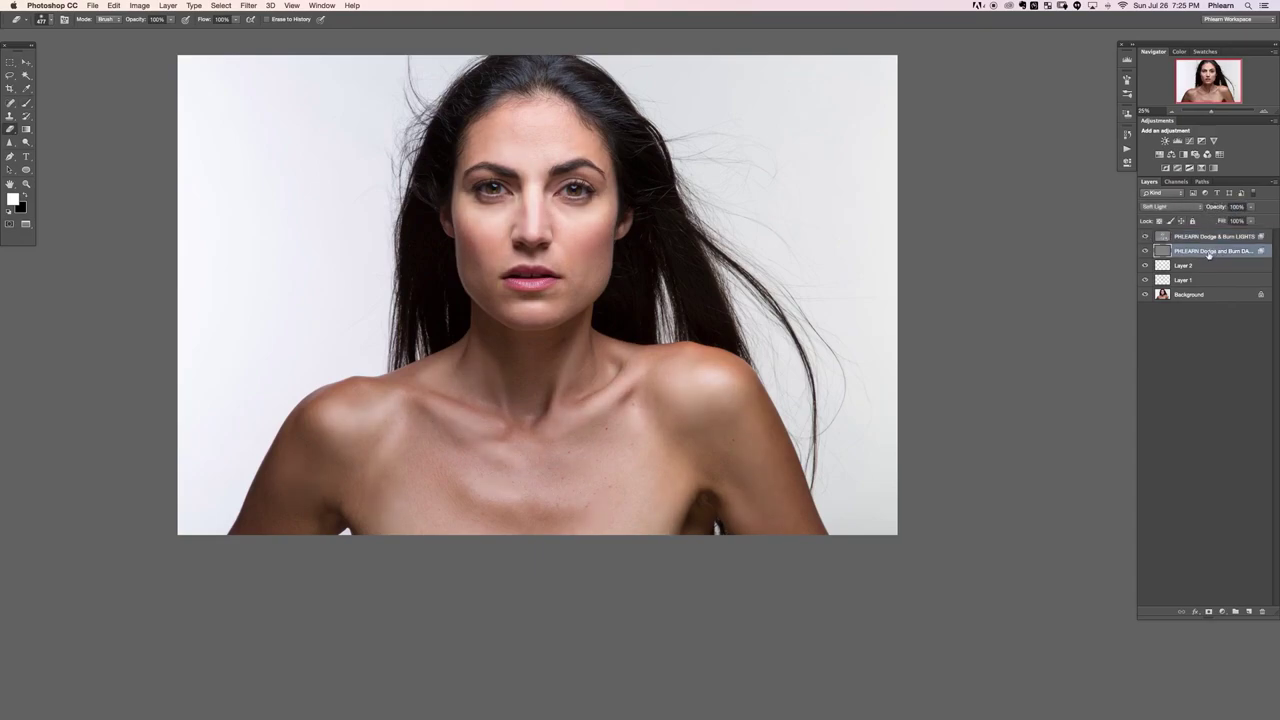
key("b")
key("x")
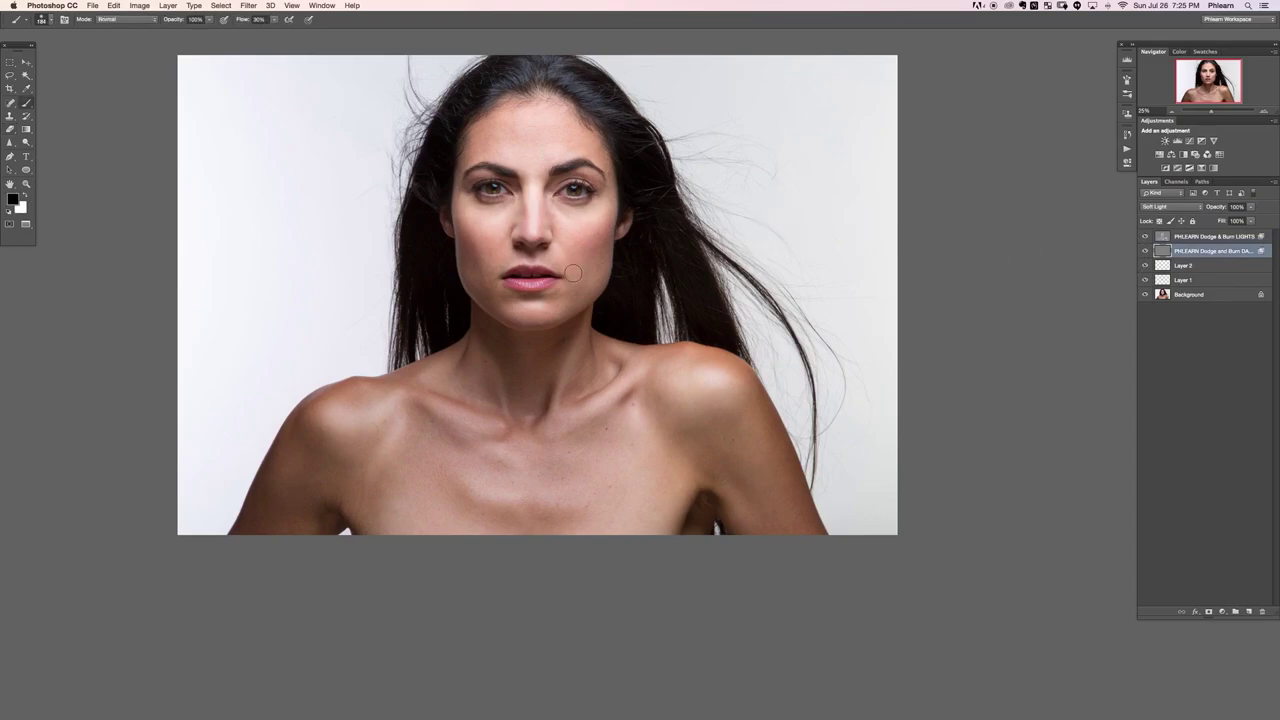
left_click_drag(574, 276, 607, 277)
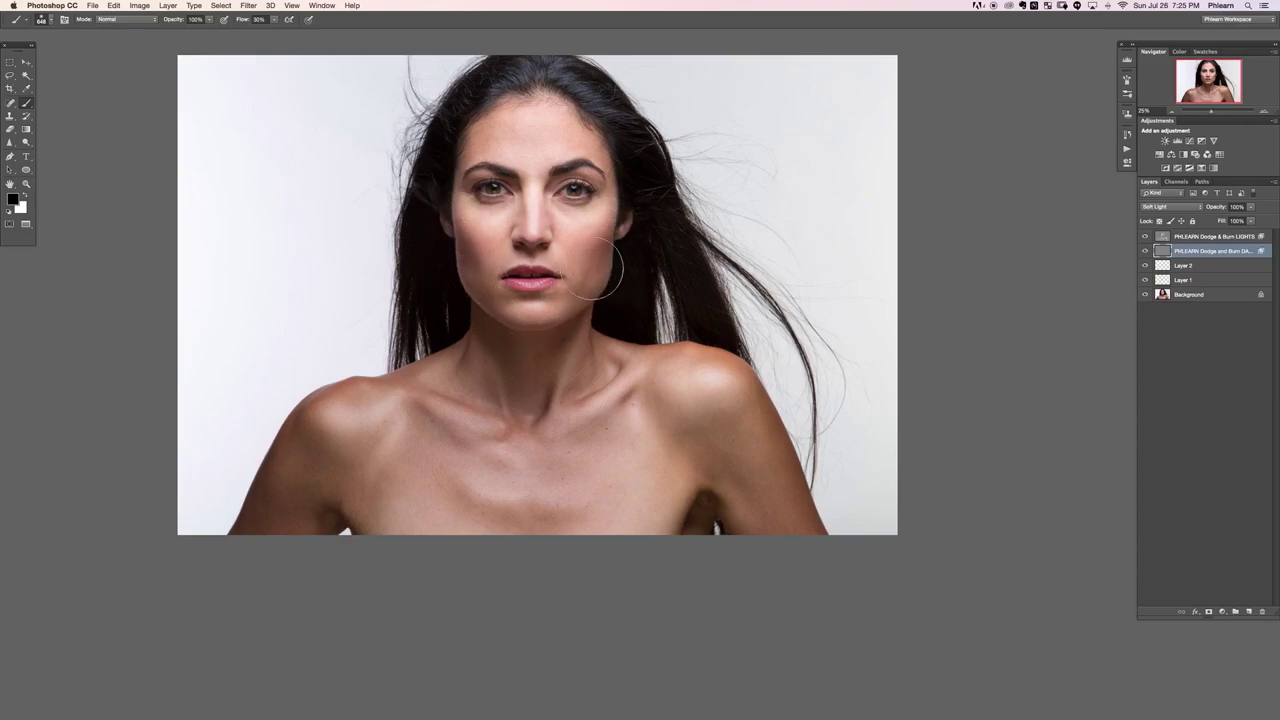
left_click_drag(542, 306, 521, 294)
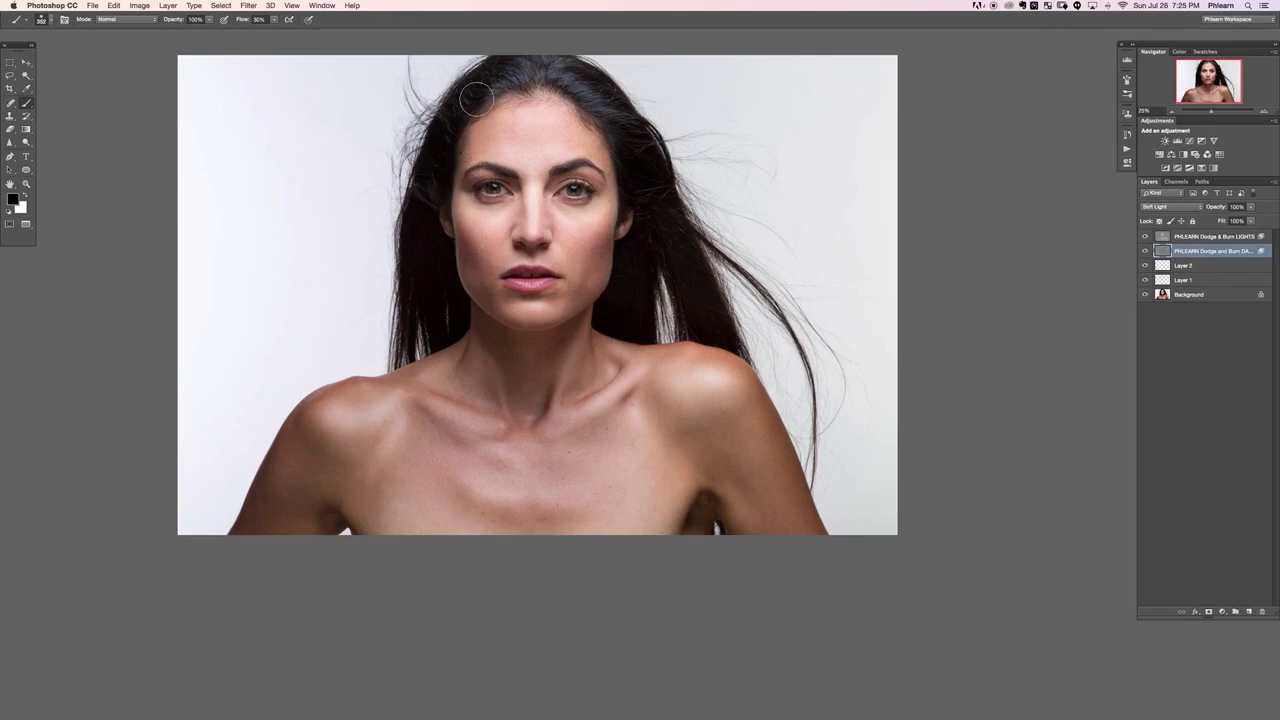
Set the brush flow to 25% and burn the shadows under the chin, along the jaw and down the neck
left_click_drag(494, 145, 508, 145)
key("shift+2")
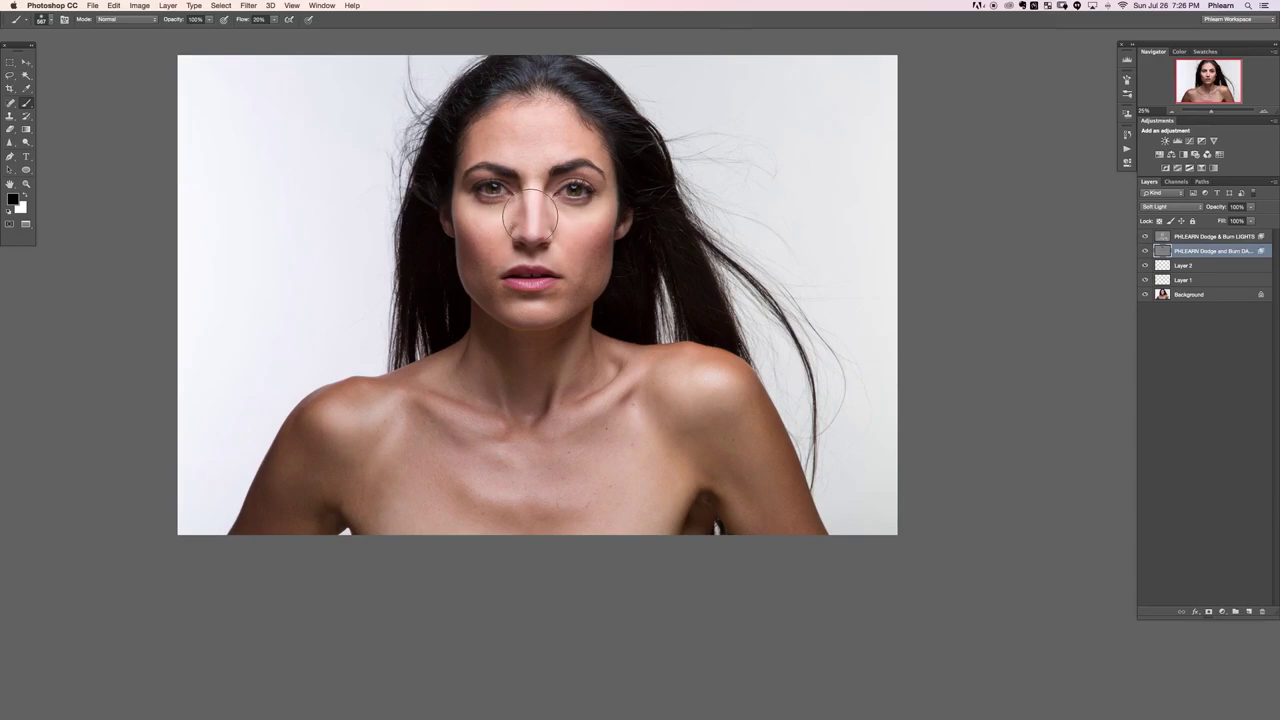
left_click_drag(560, 326, 532, 326)
key("bracketright")
key("bracketright")
key("bracketright")
key("bracketright")
left_click_drag(487, 314, 496, 347)
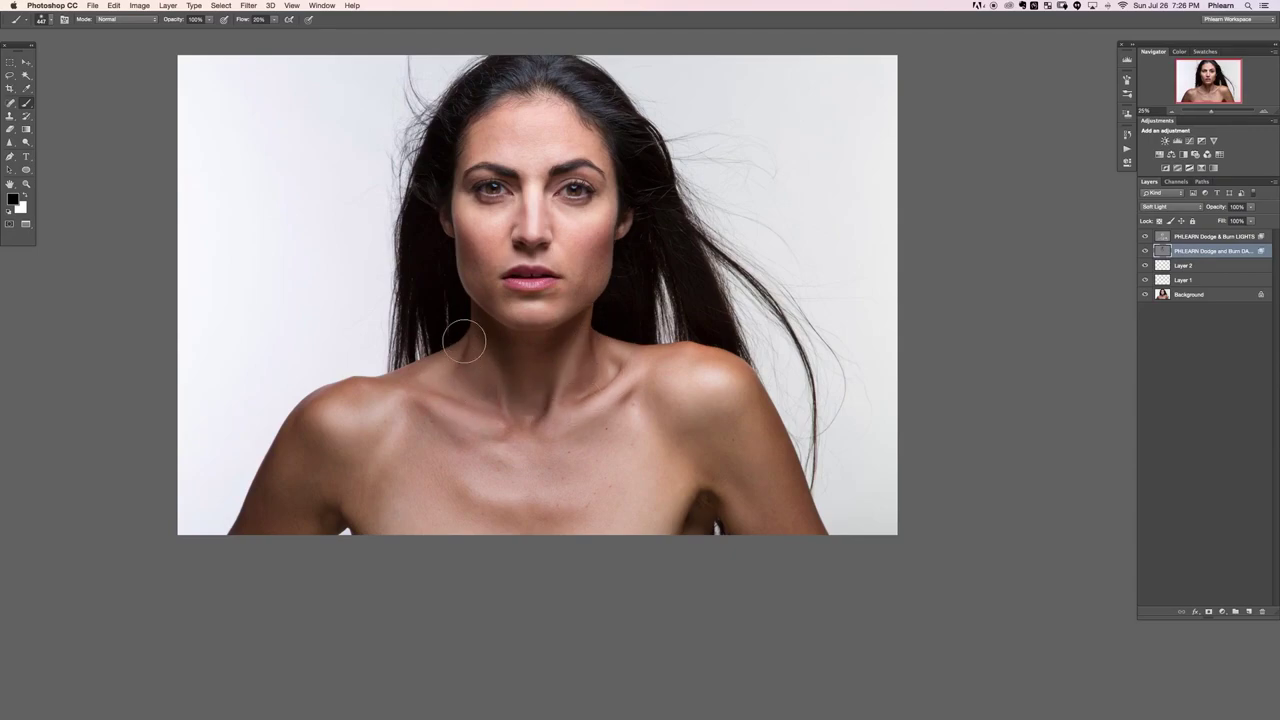
Burn the hollows around both collarbones, the throat and the upper chest on the DARKS layer
left_click_drag(478, 409, 446, 397)
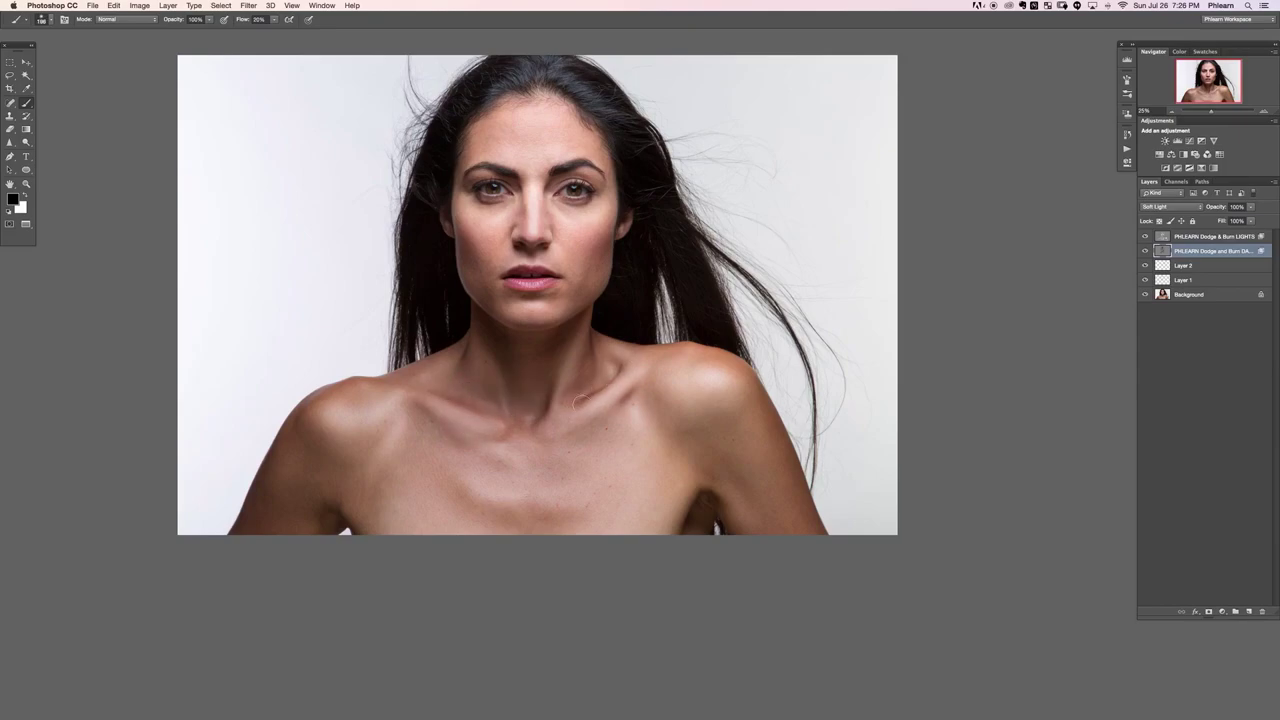
left_click_drag(594, 423, 629, 401)
mouse_move(533, 412)
left_mouse_down()
mouse_move(554, 394)
mouse_move(558, 353)
left_mouse_up()
left_click_drag(437, 481, 440, 481)
left_click_drag(419, 426, 431, 470)
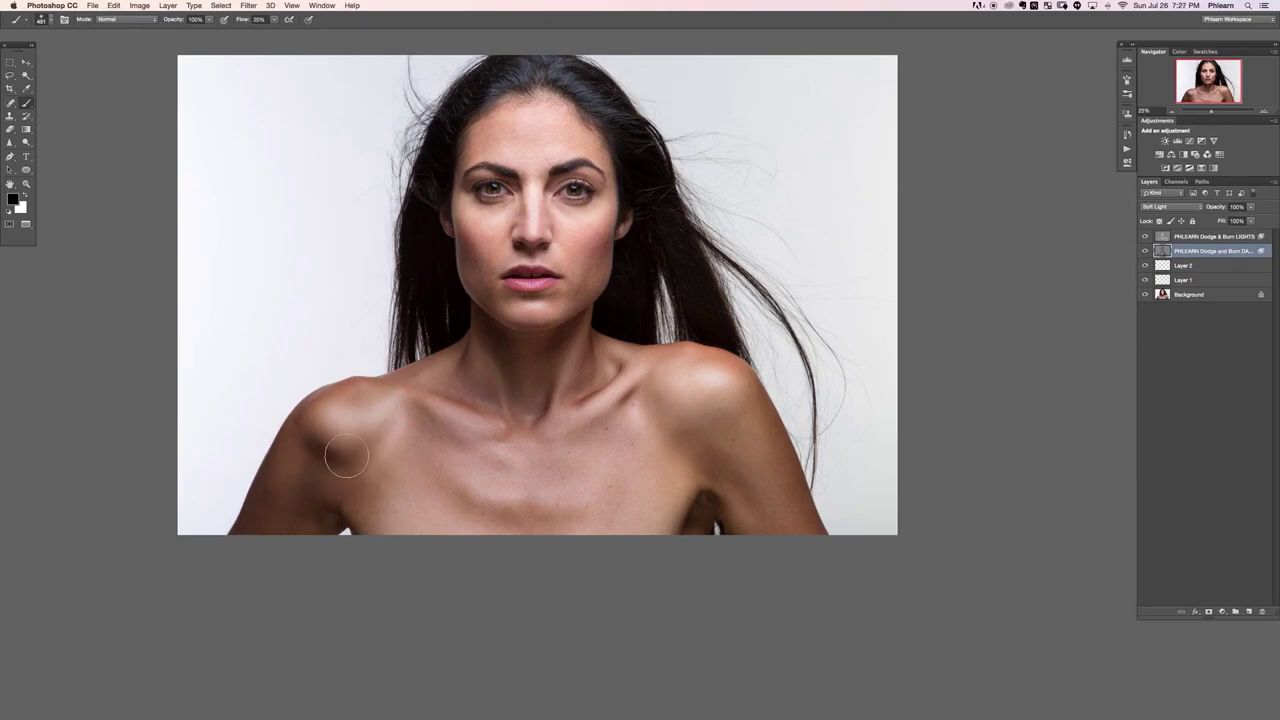
Burn the shadows on the subject's right upper arm and neck, undoing one stray stroke, and resize the brush for the eye area
mouse_move(320, 457)
left_mouse_down()
mouse_move(293, 433)
mouse_move(309, 440)
mouse_move(302, 422)
mouse_move(285, 480)
mouse_move(309, 460)
mouse_move(285, 476)
mouse_move(299, 509)
mouse_move(308, 453)
mouse_move(285, 511)
mouse_move(317, 489)
left_mouse_up()
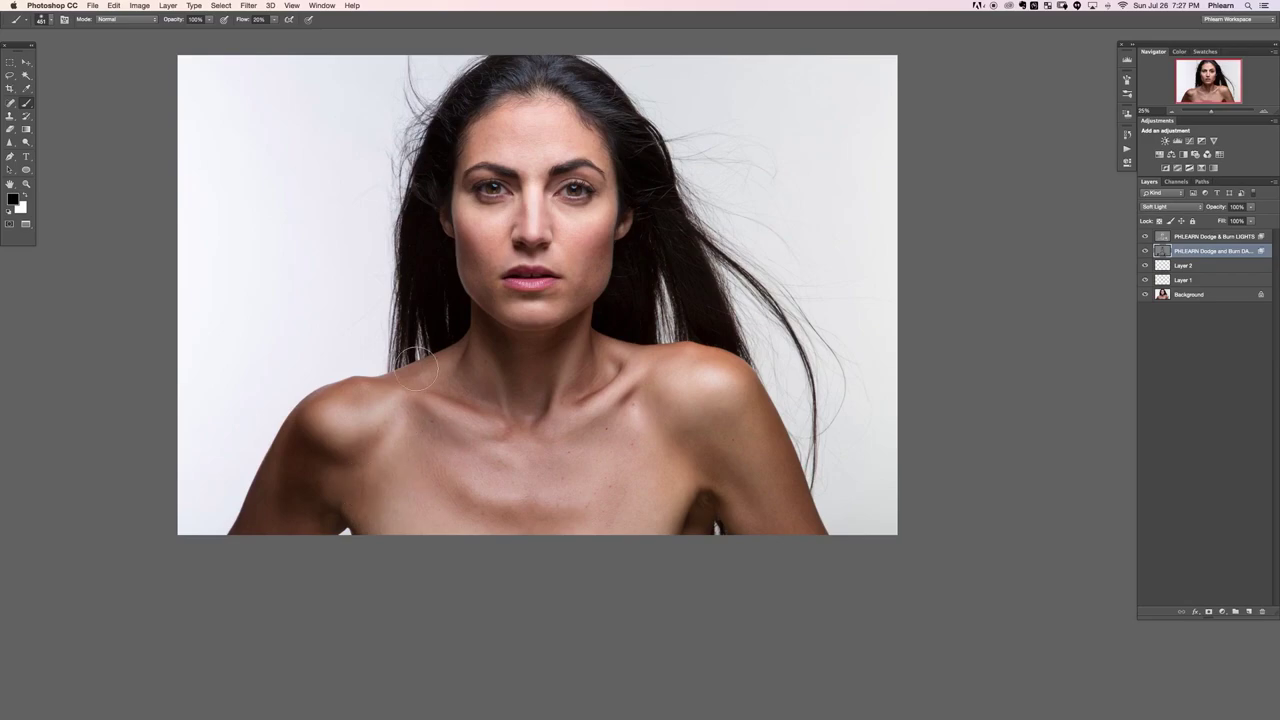
key("super+z")
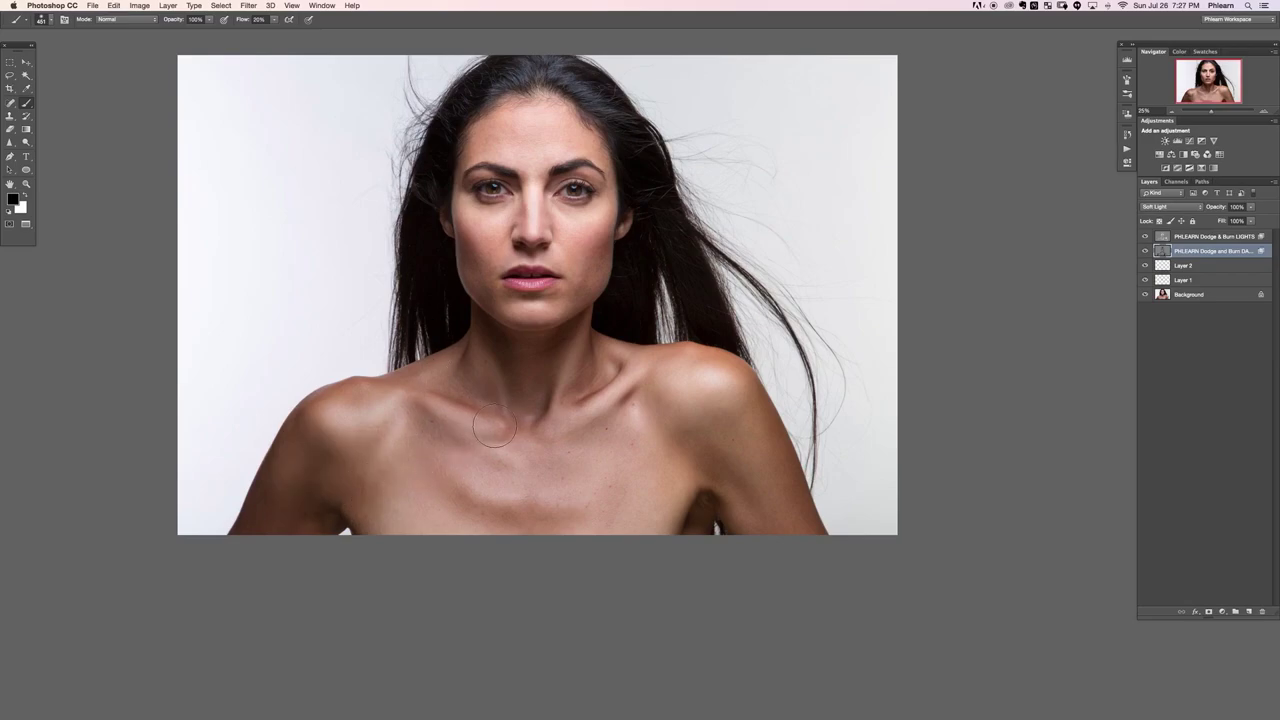
left_click_drag(496, 378, 477, 335)
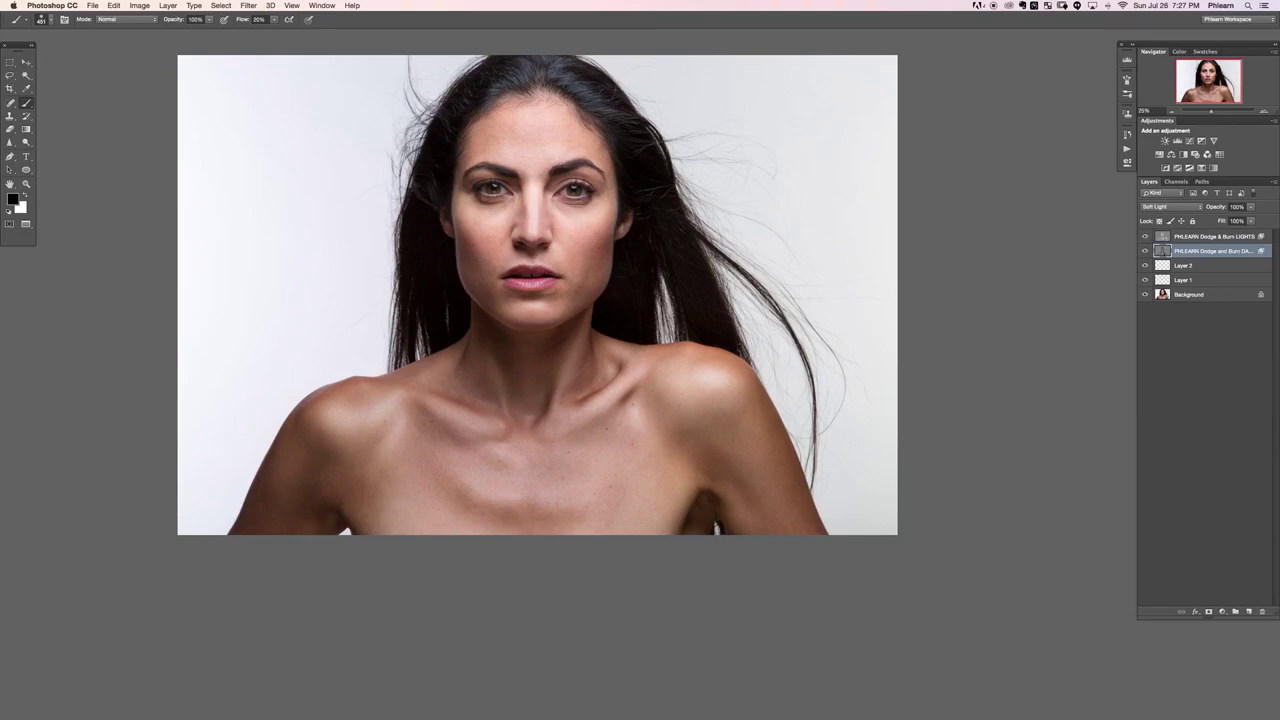
left_click_drag(571, 187, 564, 187, "ctrl+alt")
left_click_drag(601, 178, 603, 160, "ctrl+alt")
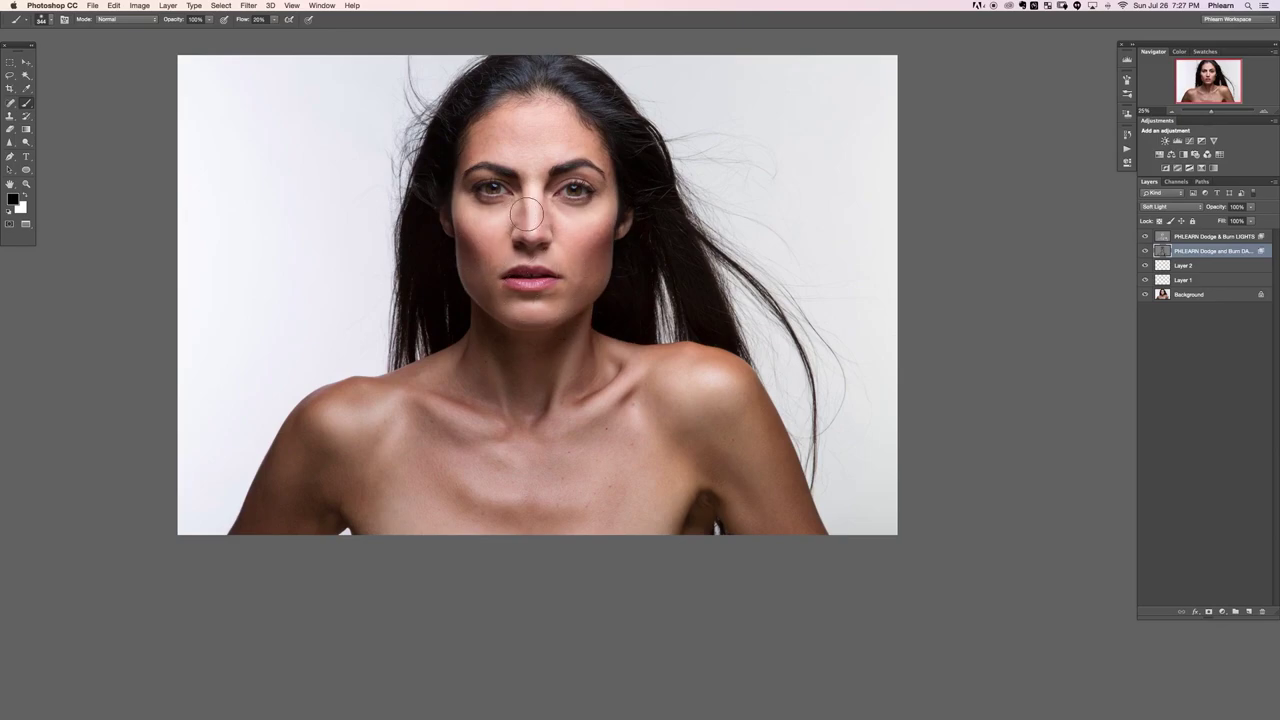
Dodge the cheeks and jaw in white on the LIGHTS layer, and compare the result with that layer hidden and shown
left_click(1185, 237)
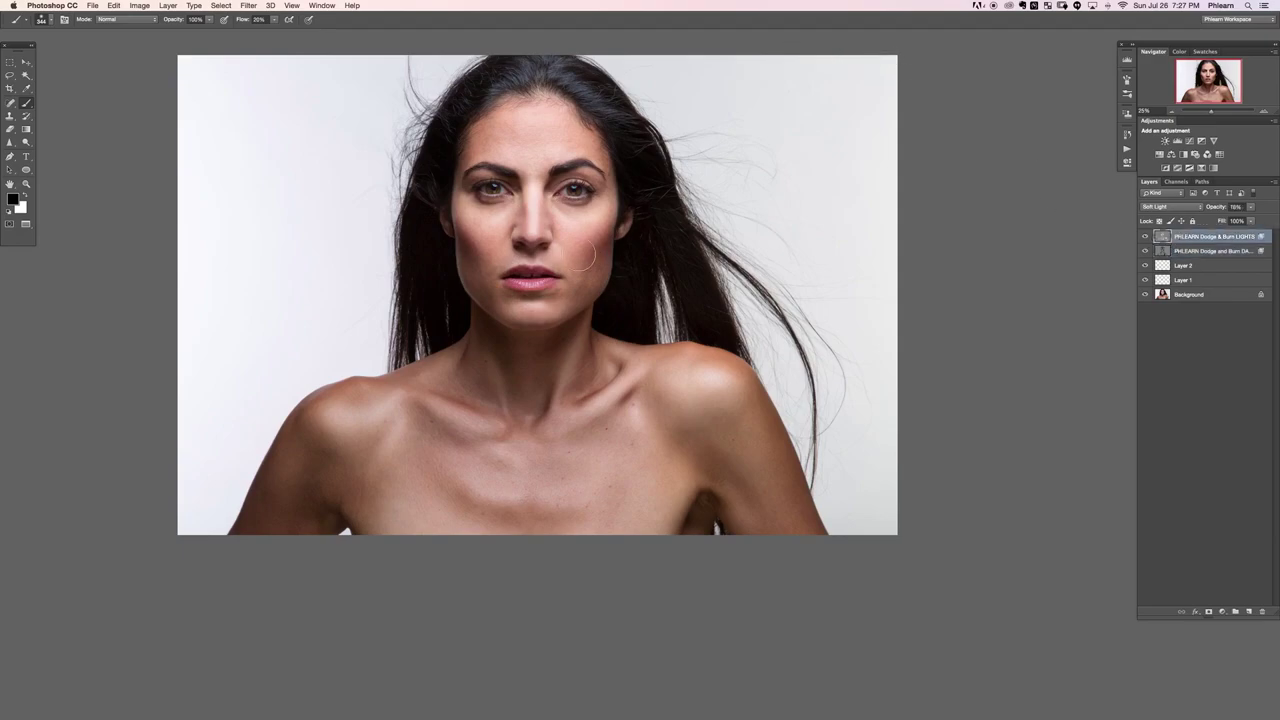
key("x")
key("bracketleft")
key("bracketleft")
mouse_move(466, 234)
left_mouse_down()
mouse_move(496, 228)
mouse_move(490, 216)
mouse_move(520, 221)
mouse_move(503, 229)
left_mouse_up()
left_click_drag(590, 224, 571, 217)
left_click_drag(600, 268, 593, 290)
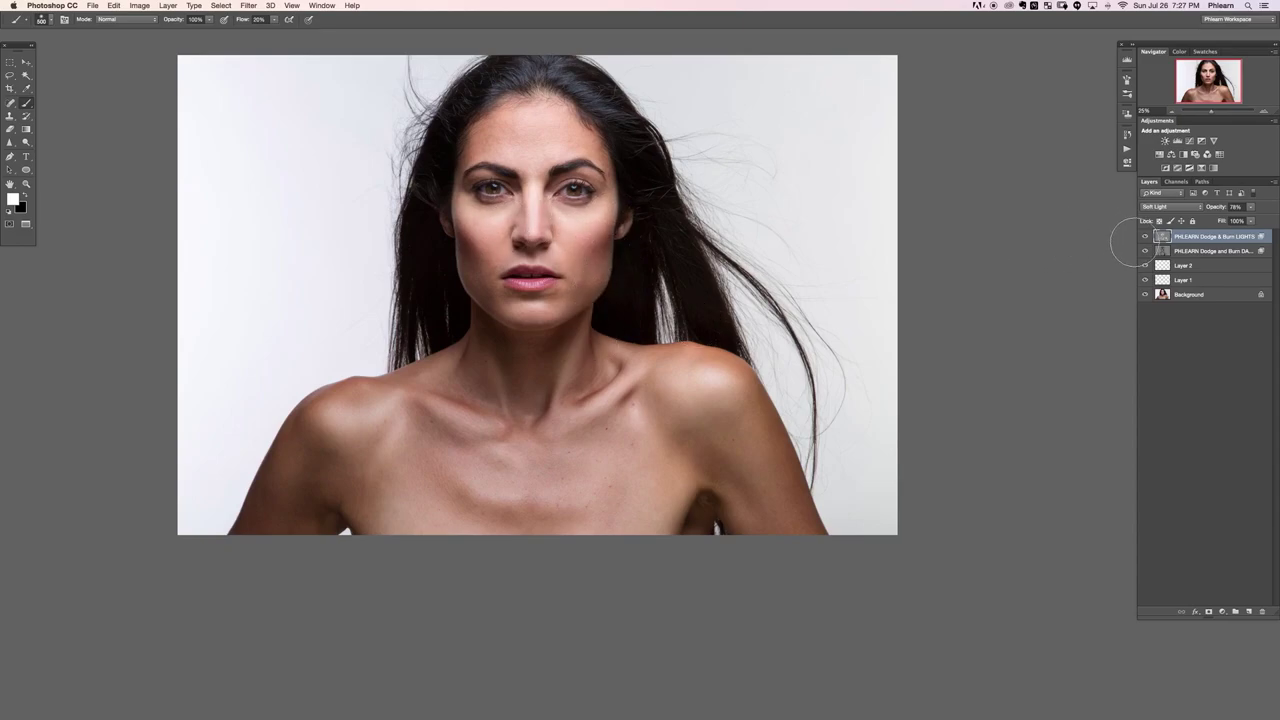
left_click(1145, 236)
left_click(1145, 236)
left_click(1145, 236)
left_click(1145, 236)
Add two new empty layers above the LIGHTS layer and set each one's blend mode to Soft Light
left_click(1249, 611)
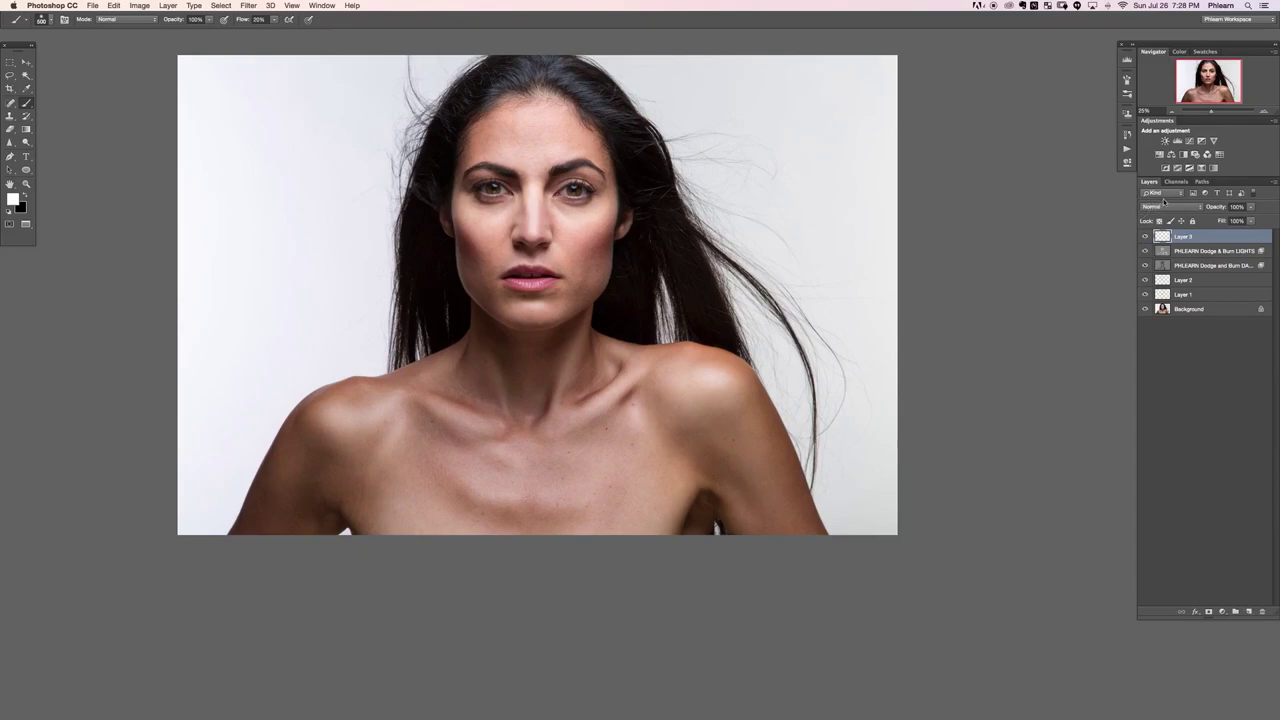
left_click(1162, 206)
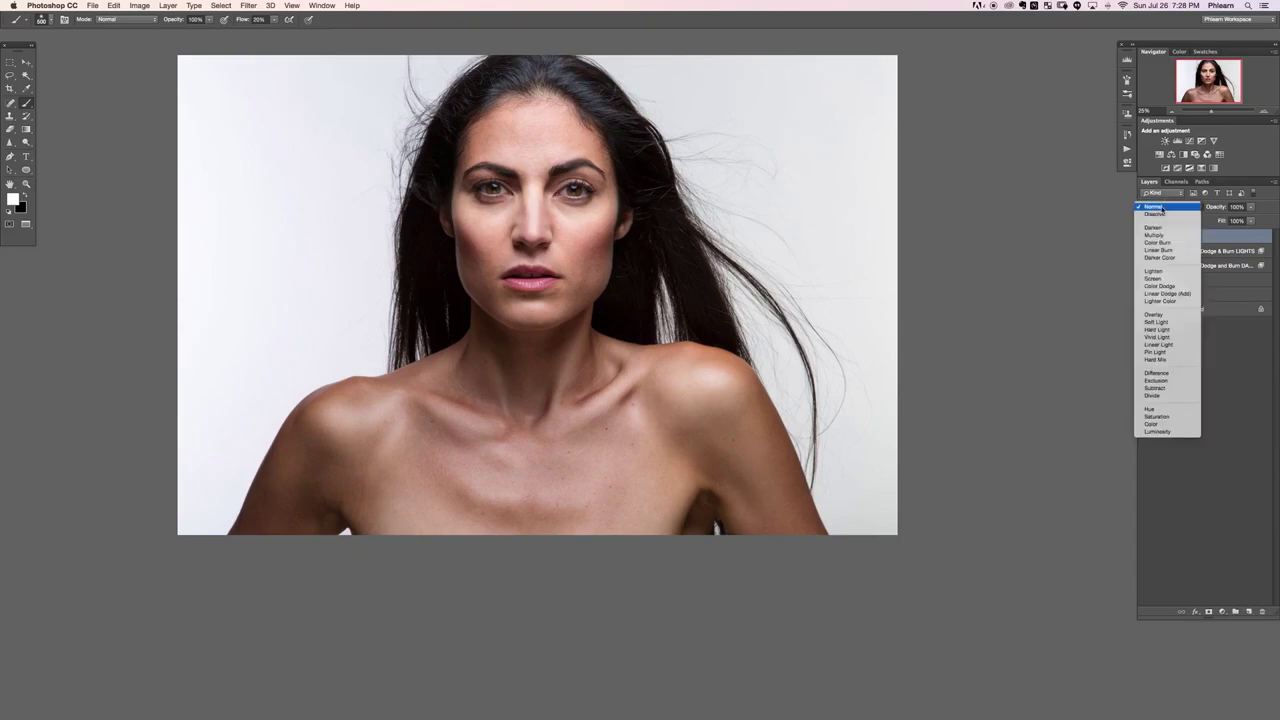
left_click(1155, 321)
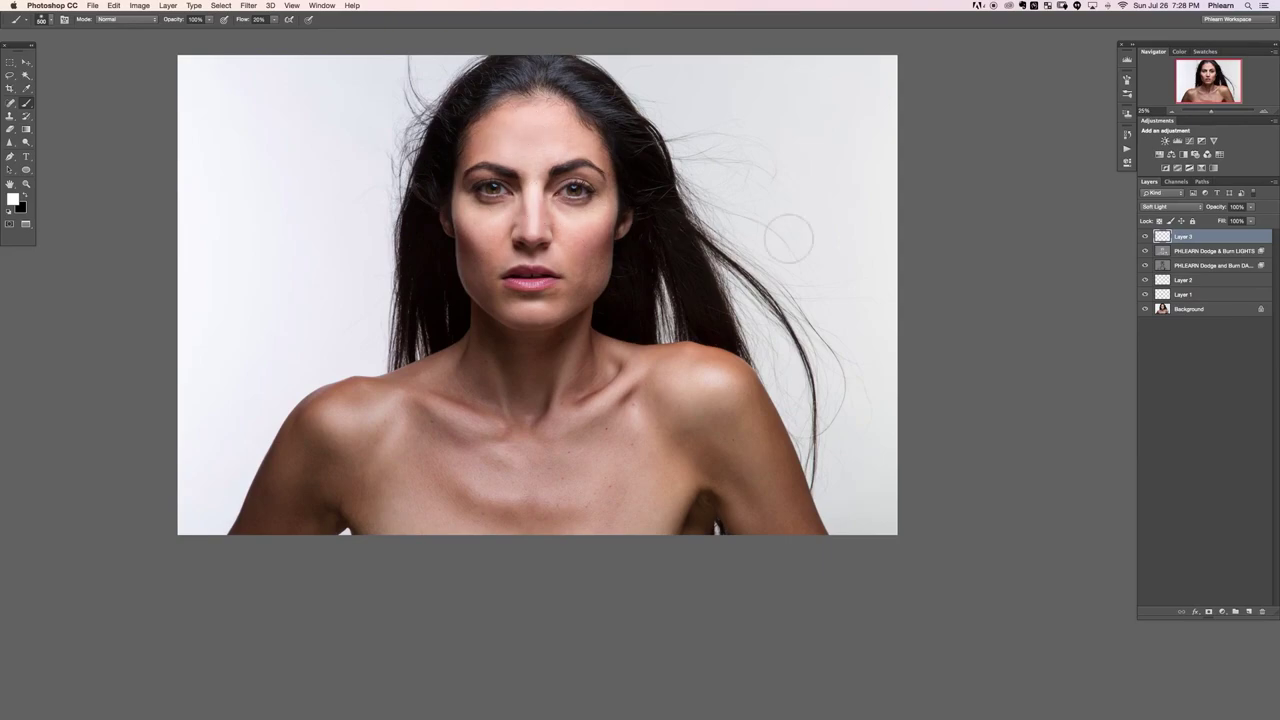
left_click(1258, 612)
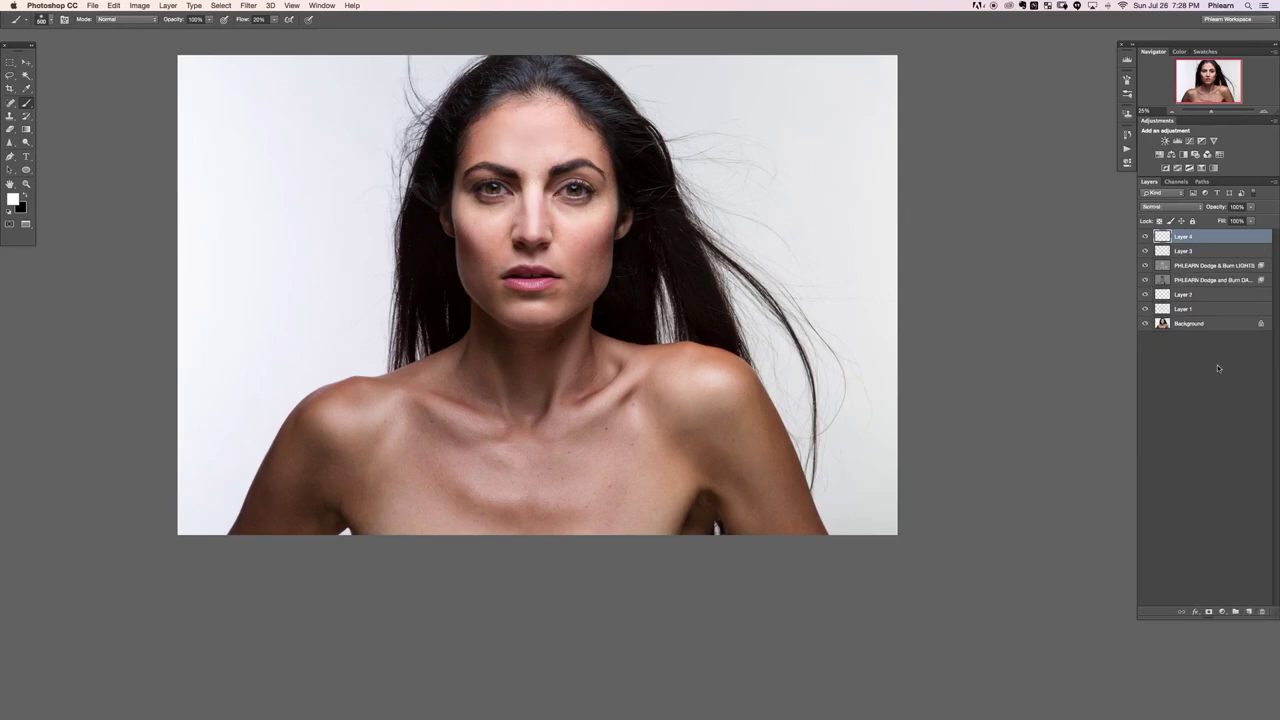
left_click(1170, 206)
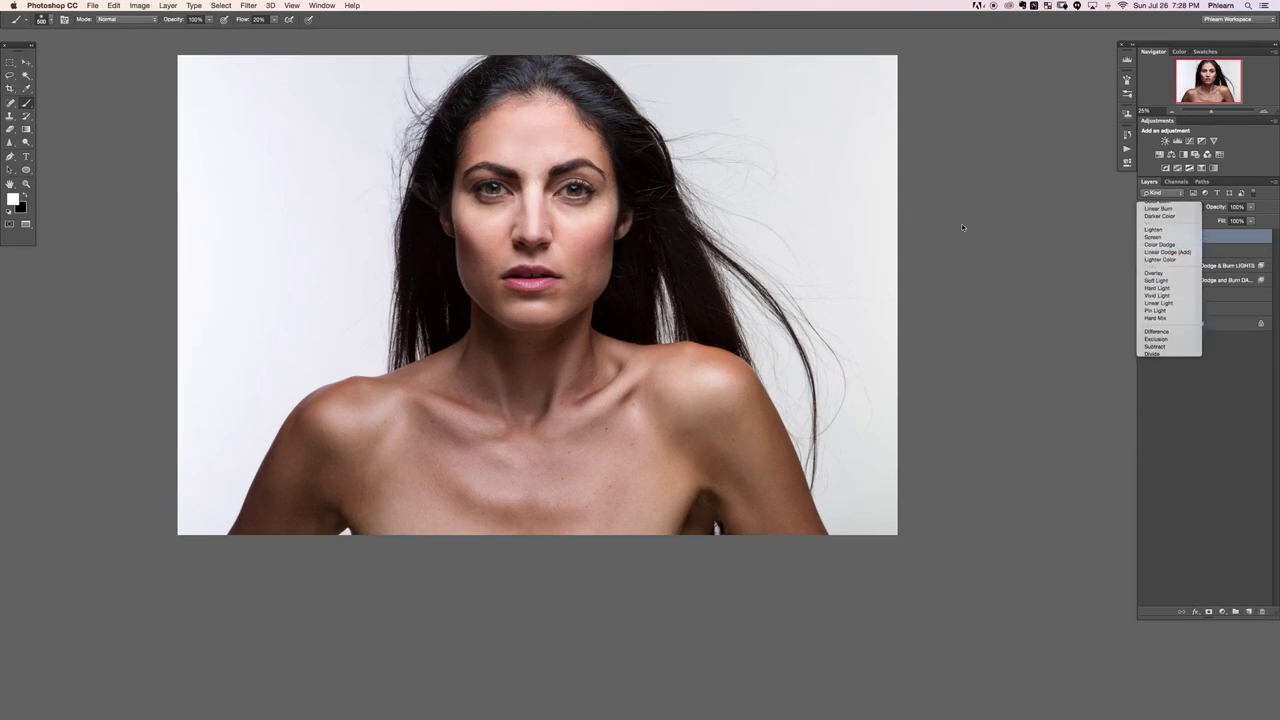
left_click(1166, 322)
Paint black over the forehead and cheeks on the upper new layer, and select Layer 3 with white as the foreground color
key("x")
left_click_drag(510, 142, 600, 142)
left_click_drag(497, 228, 478, 222)
left_click_drag(600, 224, 558, 224)
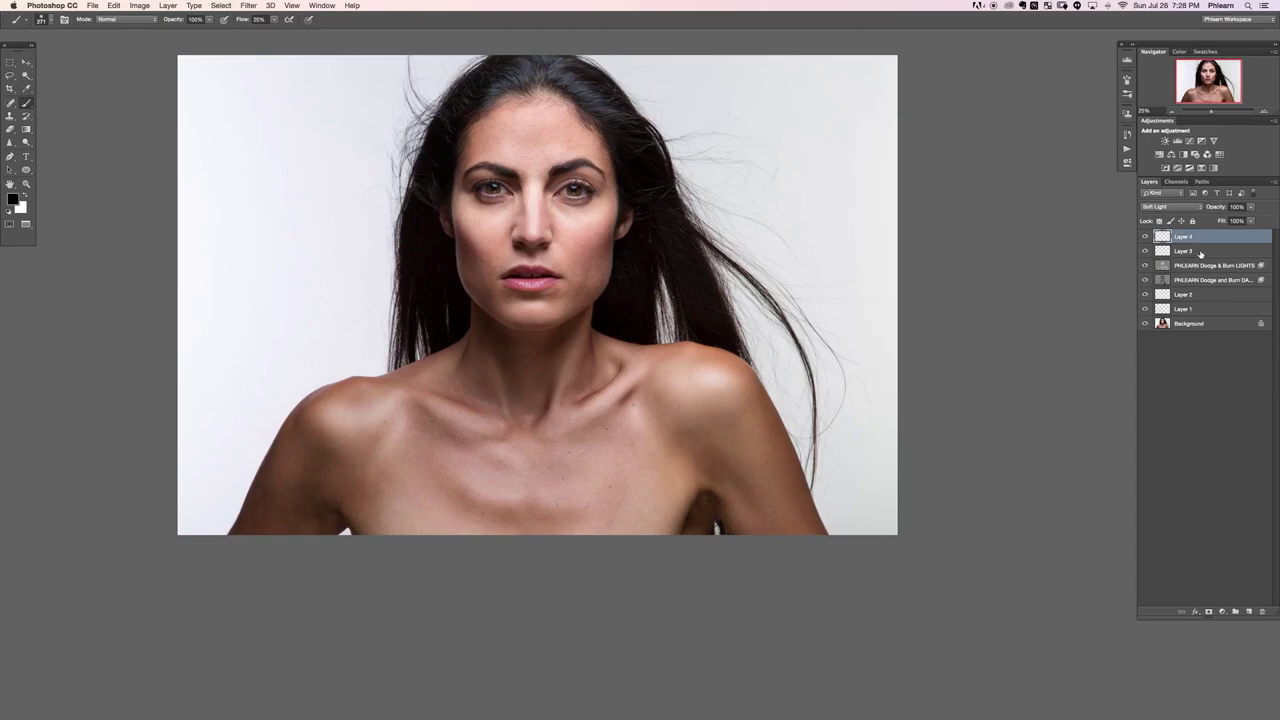
left_click(1193, 252)
key("x")
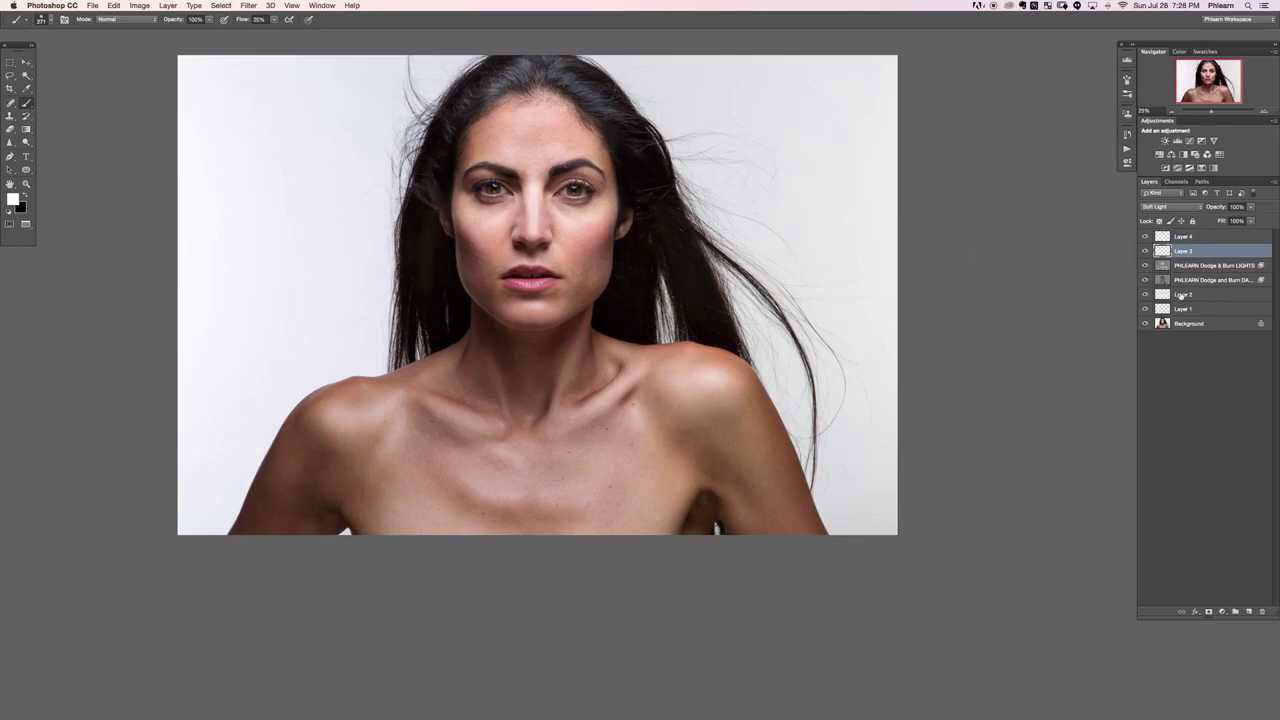
Compare the portrait with Layer 3 and the LIGHTS layer hidden and shown, and lower the LIGHTS layer's opacity to about 60%
left_click(1143, 252)
left_click(1143, 252)
left_click(1143, 252)
left_click(1143, 252)
left_click(1145, 265)
left_click(1145, 265)
left_click(1145, 265)
left_click(1145, 265)
left_click(1205, 265)
left_click_drag(1218, 207, 1177, 251)
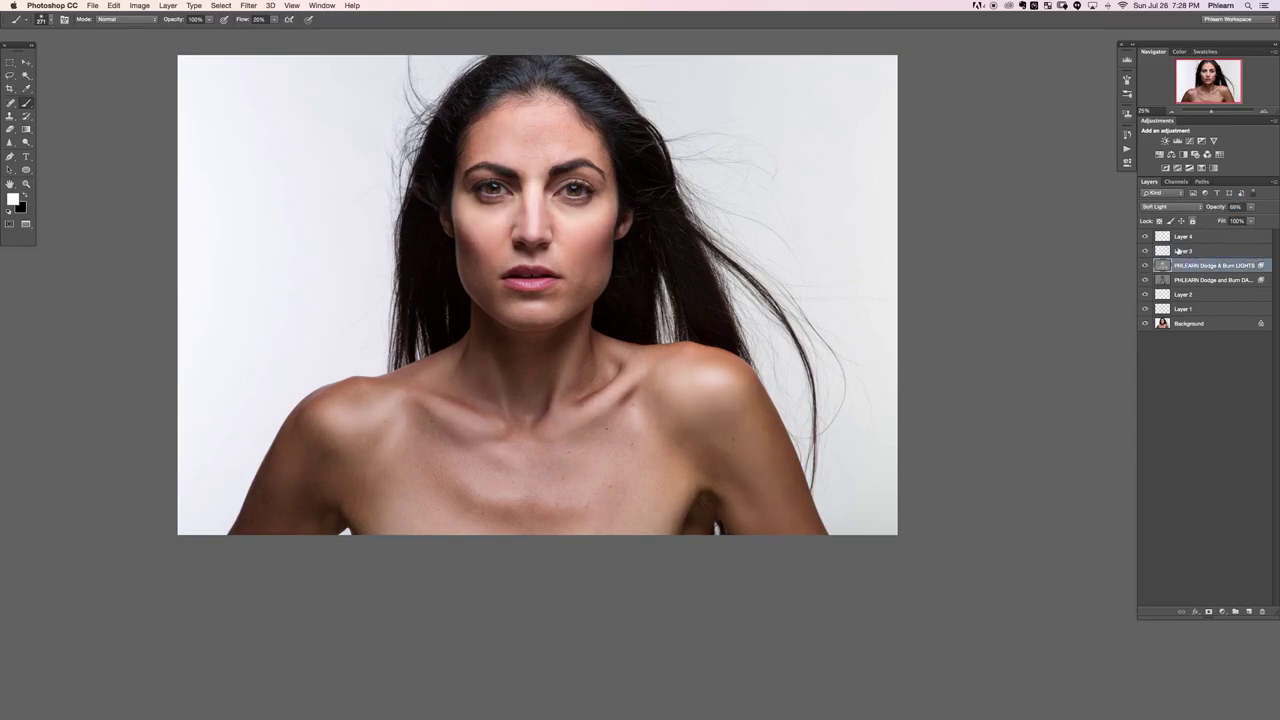
Compare the portrait with the DARKS layer hidden and shown, lower that layer's opacity, and reselect the LIGHTS layer
left_click(1145, 280)
left_click(1145, 280)
left_click(1145, 280)
left_click(1145, 280)
left_click(1145, 280)
left_click(1145, 280)
left_click(1188, 281)
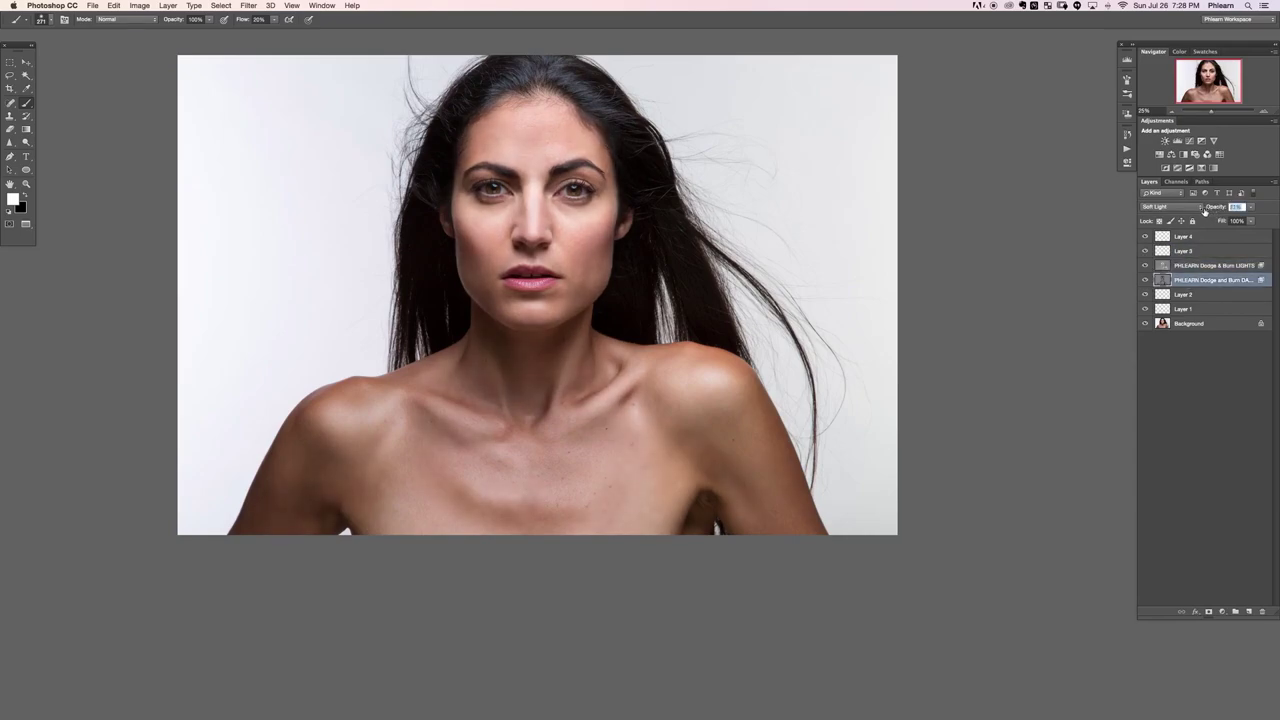
left_click(1193, 265)
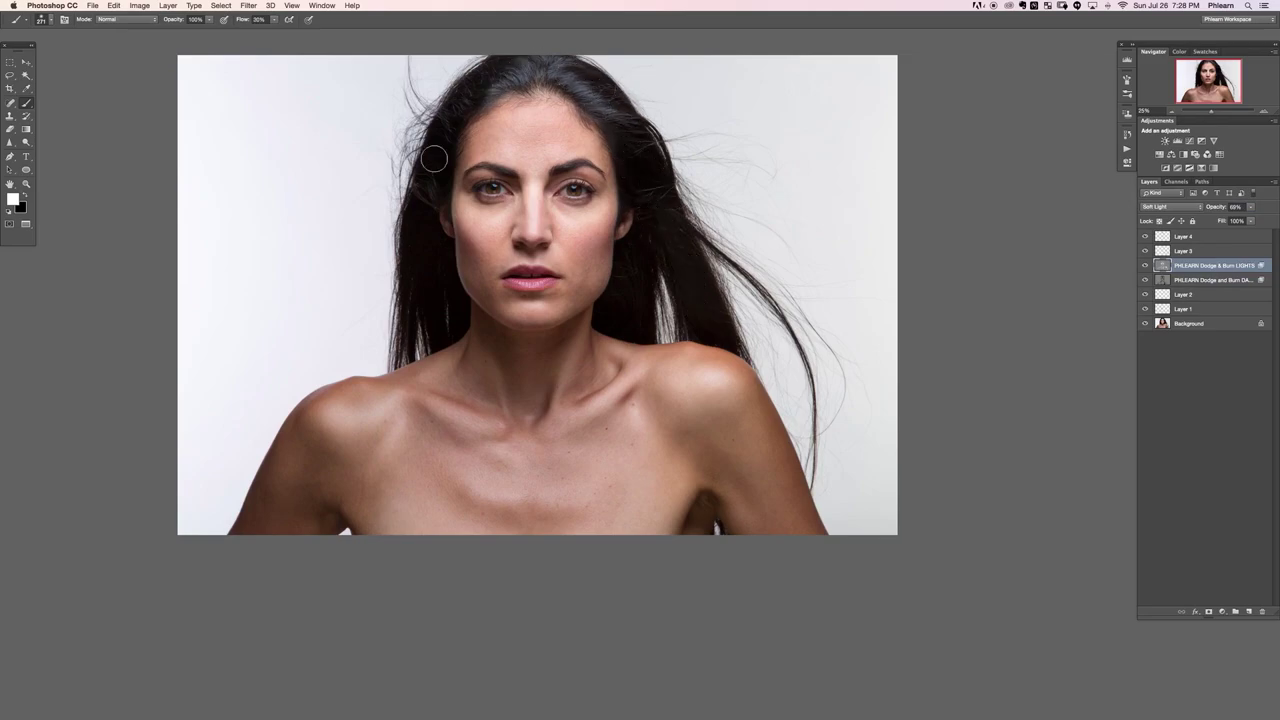
Paint white with small soft brushes over the eyes, nose and lips on the PHLEARN LIGHTS layer to brighten them
key("super+plus")
key("super+plus")
key("super+plus")
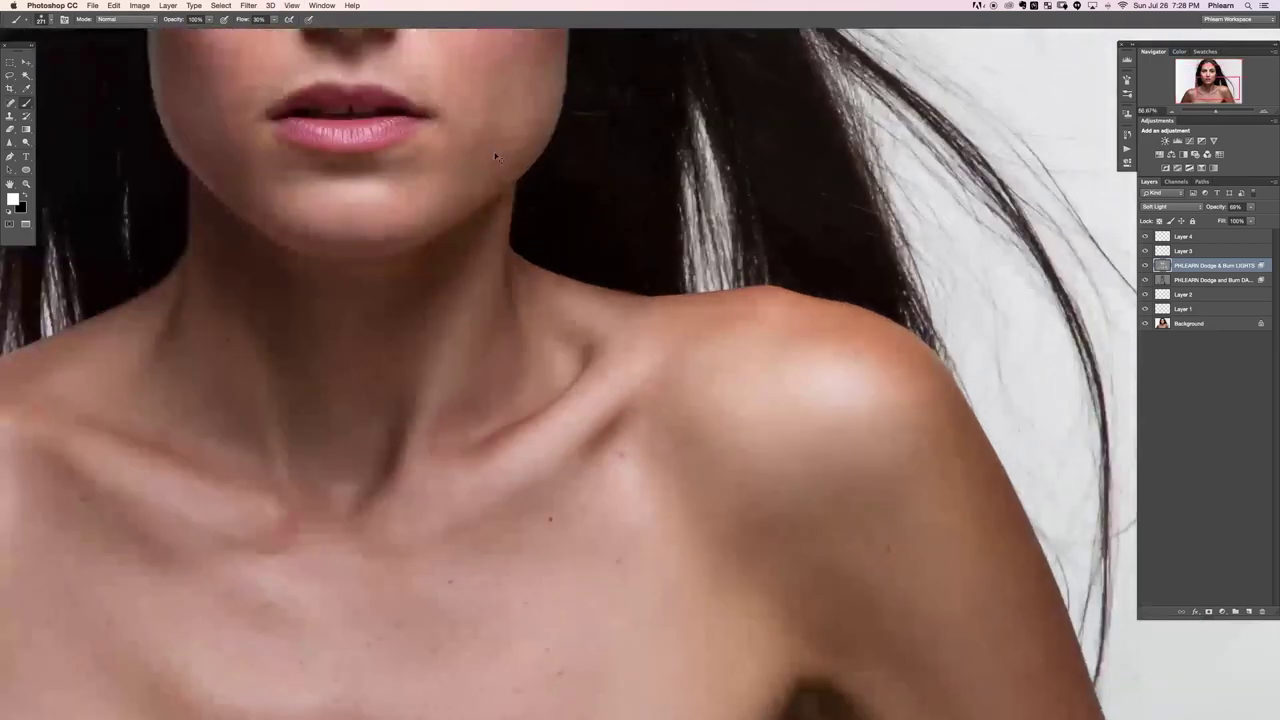
left_click_drag(470, 246, 615, 705)
left_click_drag(579, 272, 560, 270)
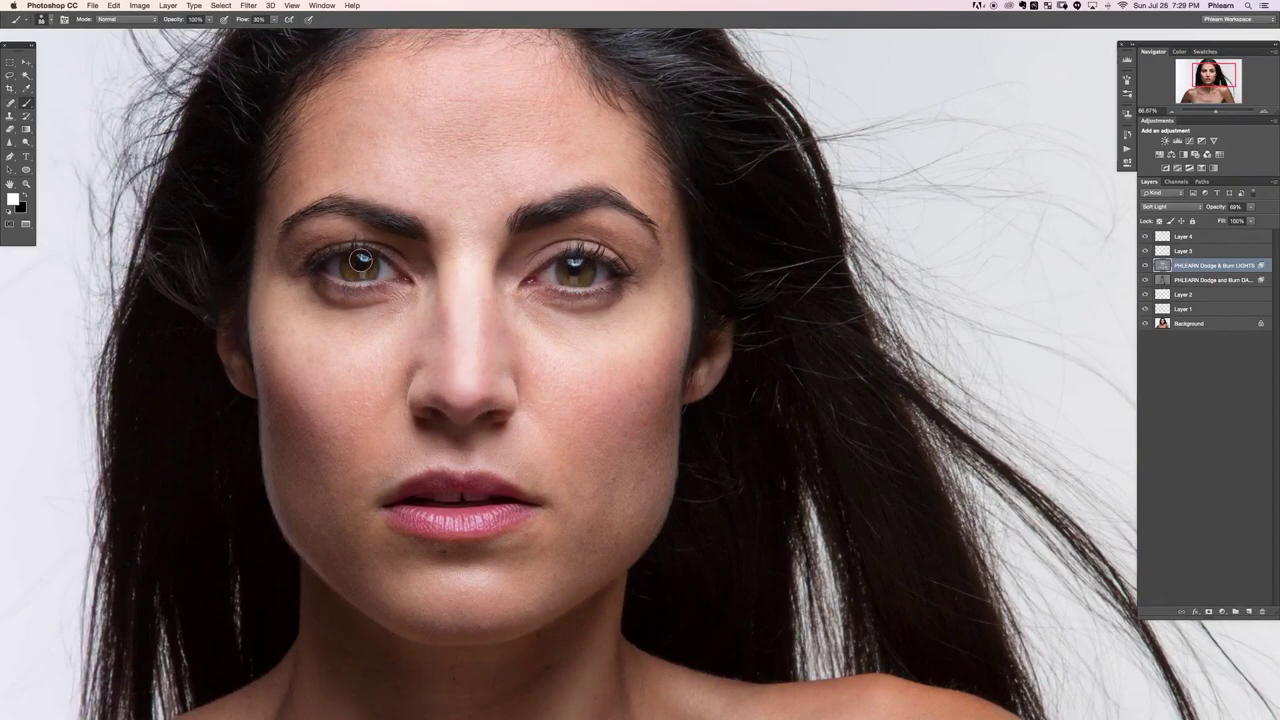
left_click_drag(371, 287, 362, 287)
left_click_drag(476, 341, 488, 338)
left_click_drag(485, 524, 477, 524)
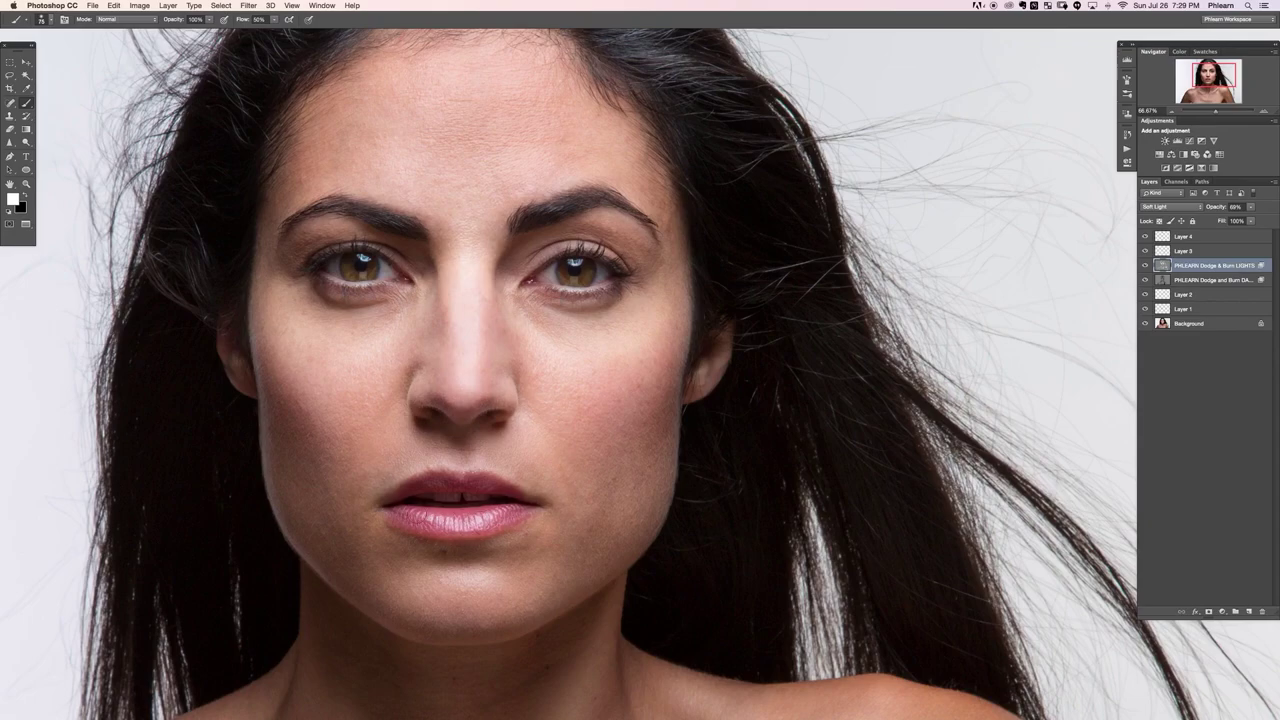
left_click_drag(468, 467, 466, 470)
Compare the portrait with the LIGHTS layer hidden and shown, both close up and as a whole
left_click(1145, 266)
left_click(1145, 266)
left_click(1145, 266)
left_click(1145, 266)
key("super+minus")
key("super+minus")
key("super+minus")
key("super+minus")
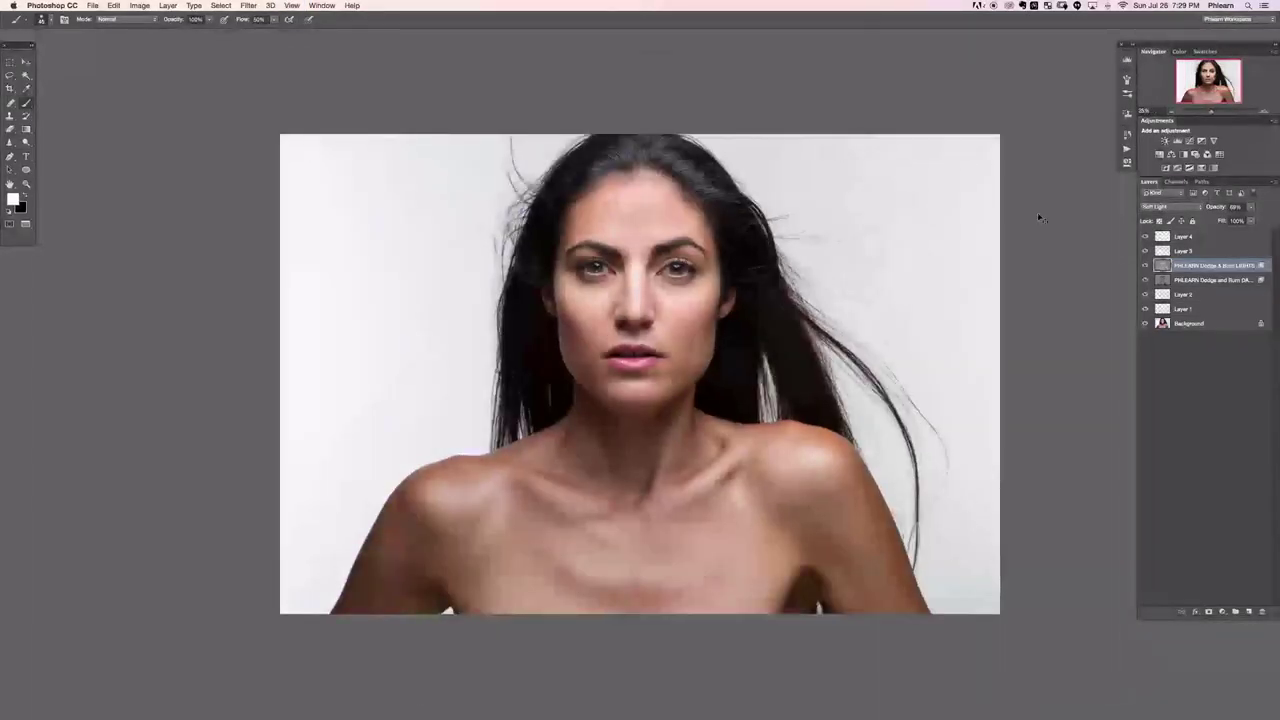
key("super+plus")
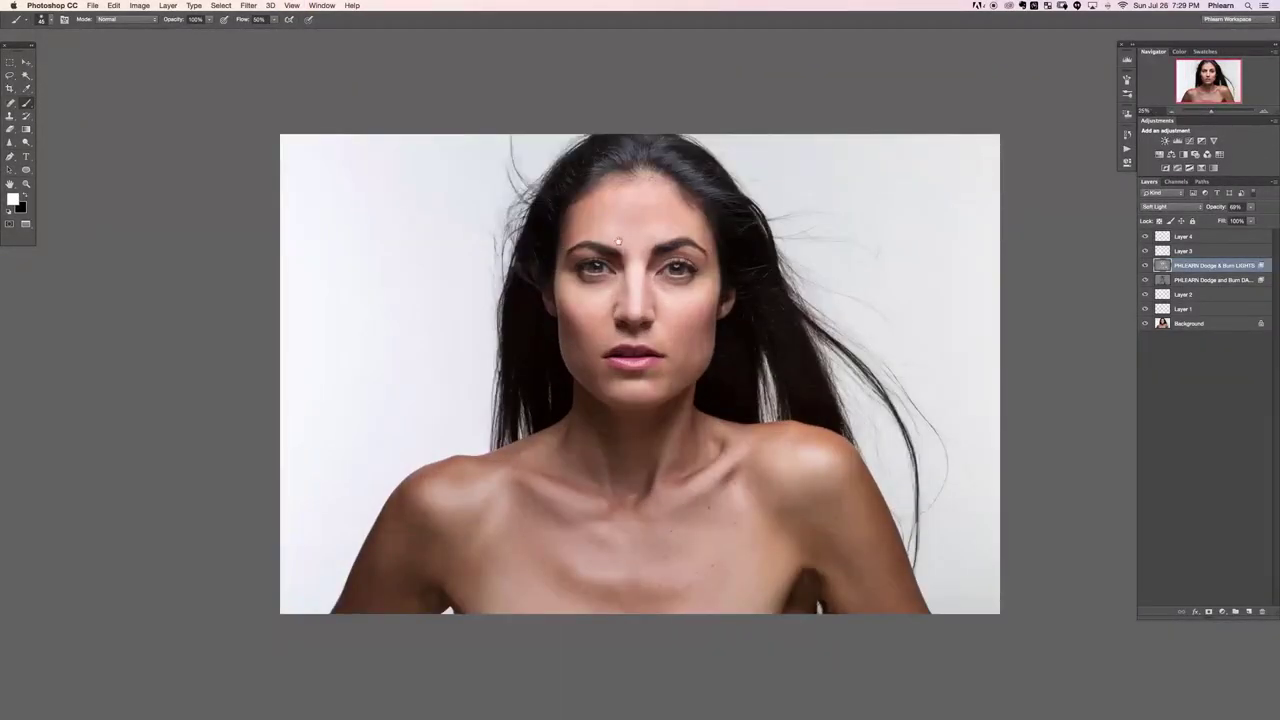
scroll(633, 323, "right", 3)
left_click(1145, 266)
left_click(1145, 266)
left_click(1145, 266)
left_click(1145, 266)
left_click(1145, 266)
left_click(1145, 266)
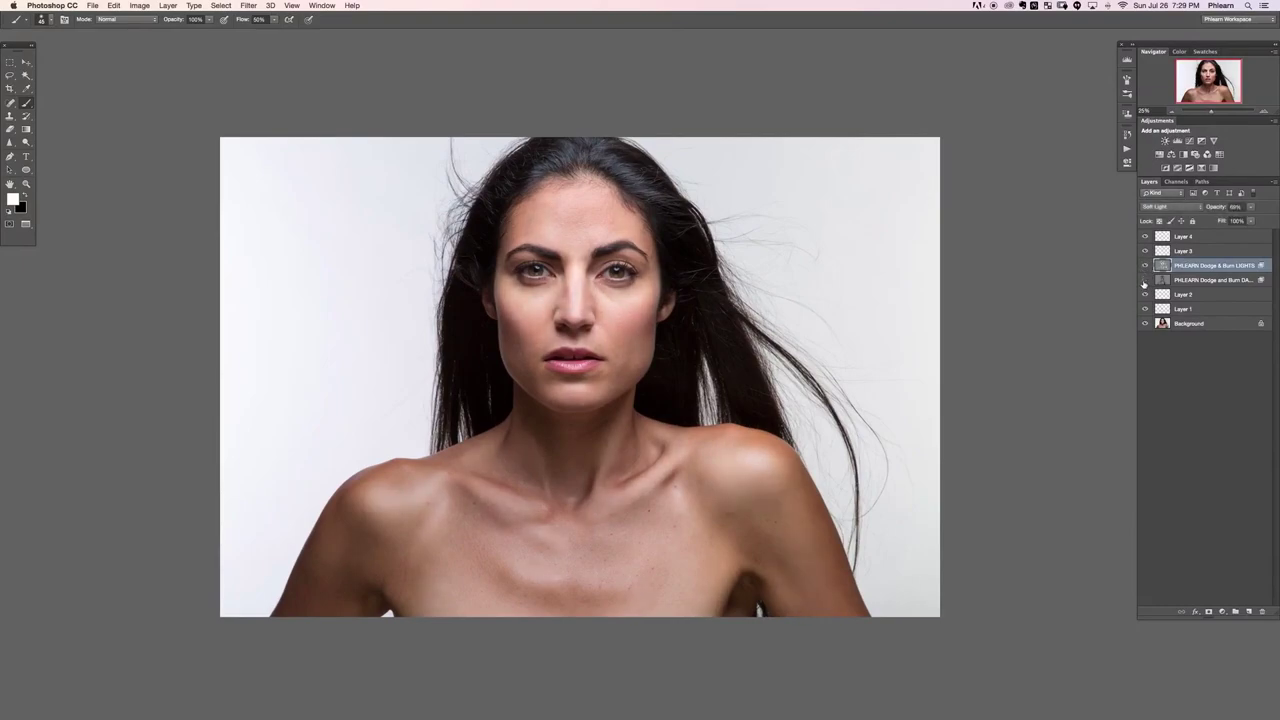
Compare the whole portrait with the PHLEARN DARKS layer hidden and shown
left_click(1144, 282)
left_click(1144, 282)
left_click(1144, 282)
left_click(1144, 282)
left_click(1144, 282)
left_click(1144, 282)
Recheck the LIGHTS layer's effect by hiding and showing it, lower its opacity to 45%, and inspect the face
left_click(1144, 266)
left_click(1144, 266)
left_click(1144, 266)
left_click(1144, 266)
left_click(1144, 267)
left_click(1144, 267)
left_click_drag(1219, 207, 1205, 217)
key("super+equal")
key("super+equal")
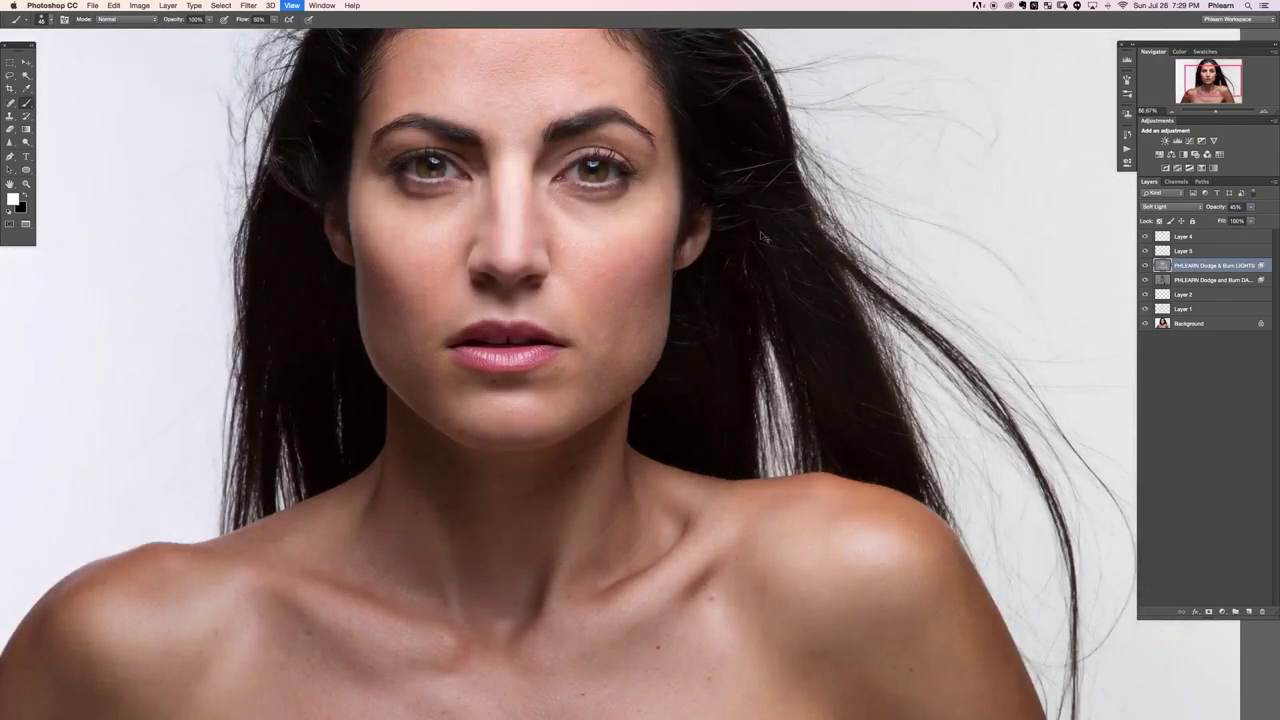
key("super+equal")
key("super+minus")
key("super+minus")
key("super+minus")
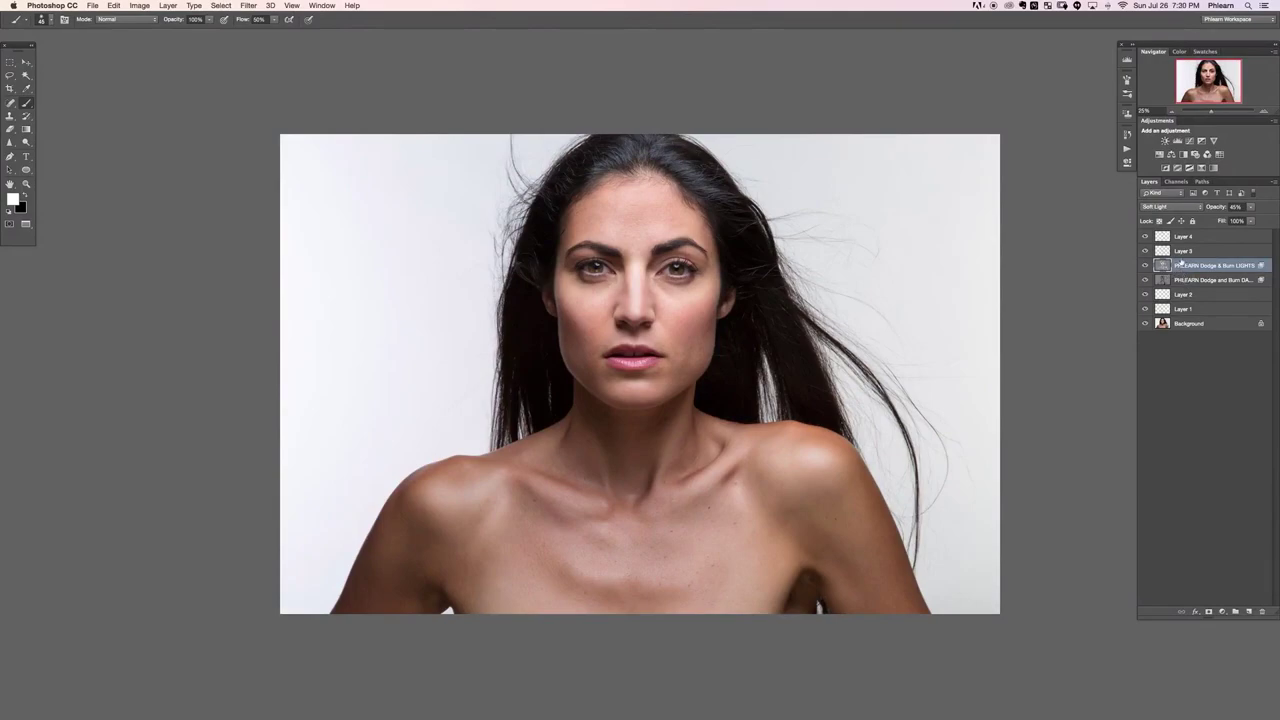
Group all the retouching layers from Layer 4 down to Layer 1 above the Background
left_click(1196, 237)
left_click(1206, 310, "shift")
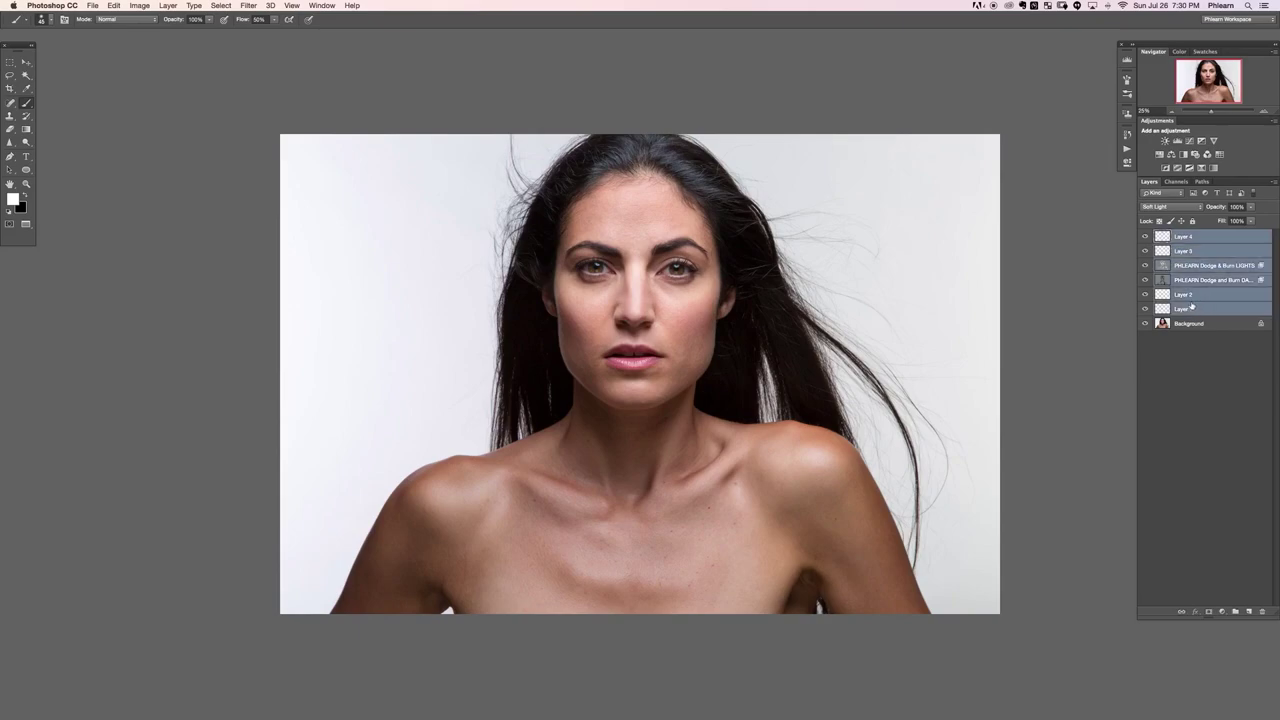
key("super+g")
Compare the original and retouched portrait by hiding and showing the layer group several times
left_click(1145, 235)
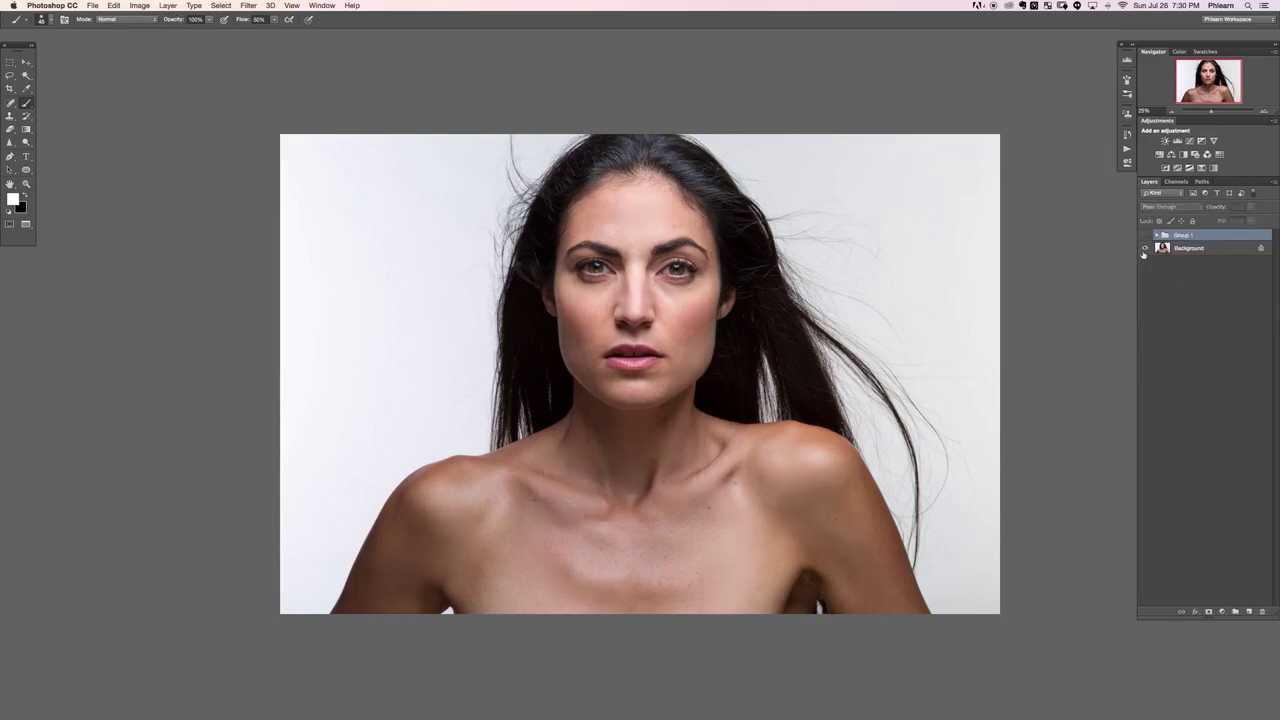
left_click(1144, 250, "alt")
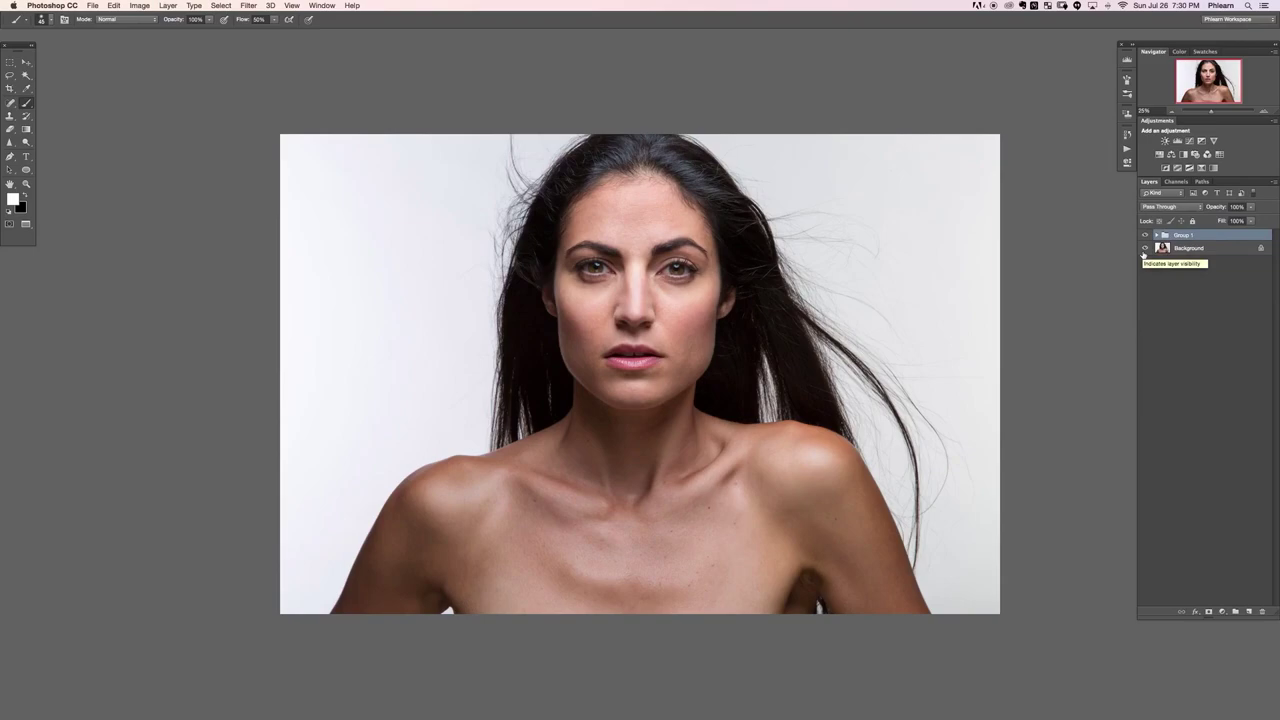
left_click(1144, 250, "alt")
key("super+comma")
key("super+comma")
key("super+comma")
key("super+comma")
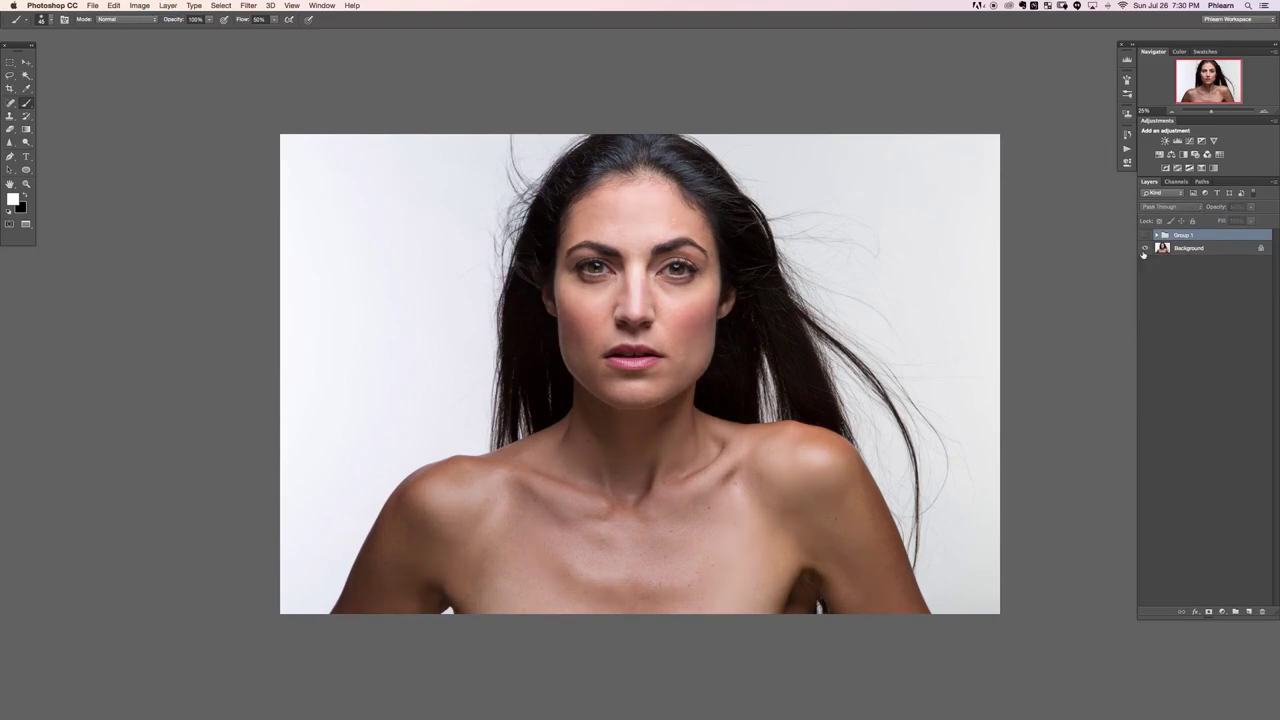
key("super+comma")
key("super+comma")
key("super+comma")
key("super+comma")
key("super+comma")
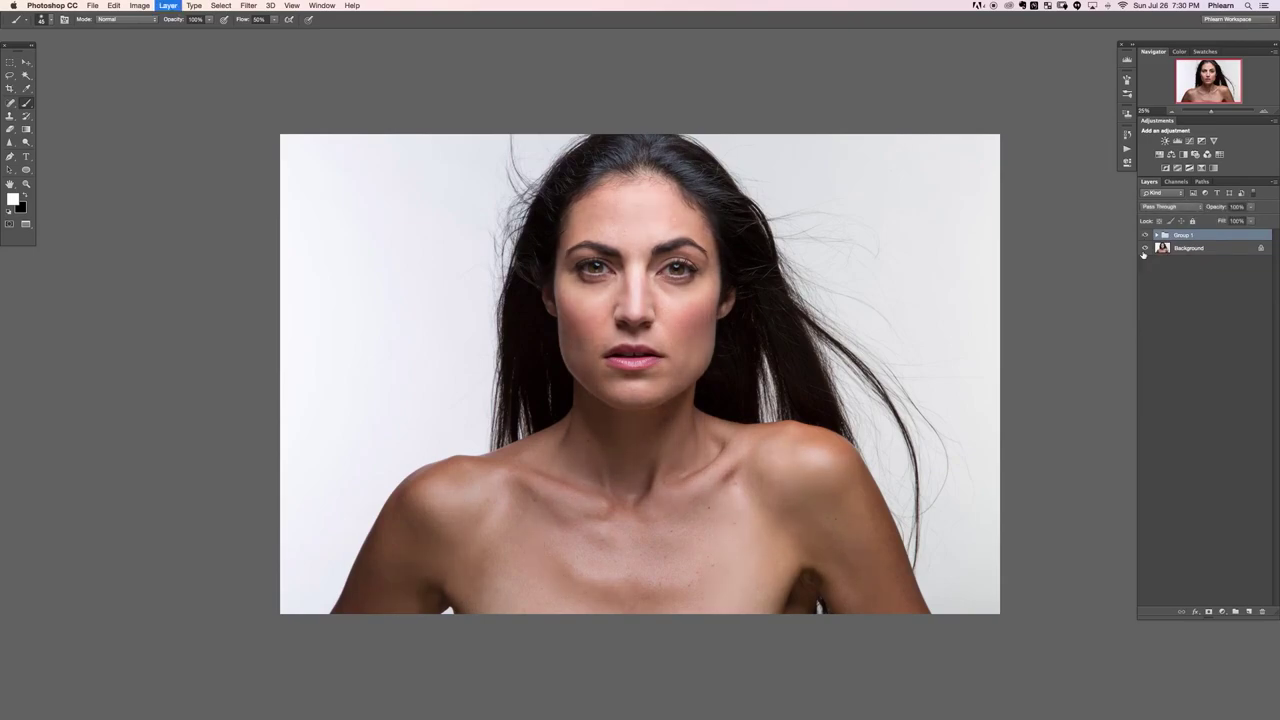
key("super+comma")
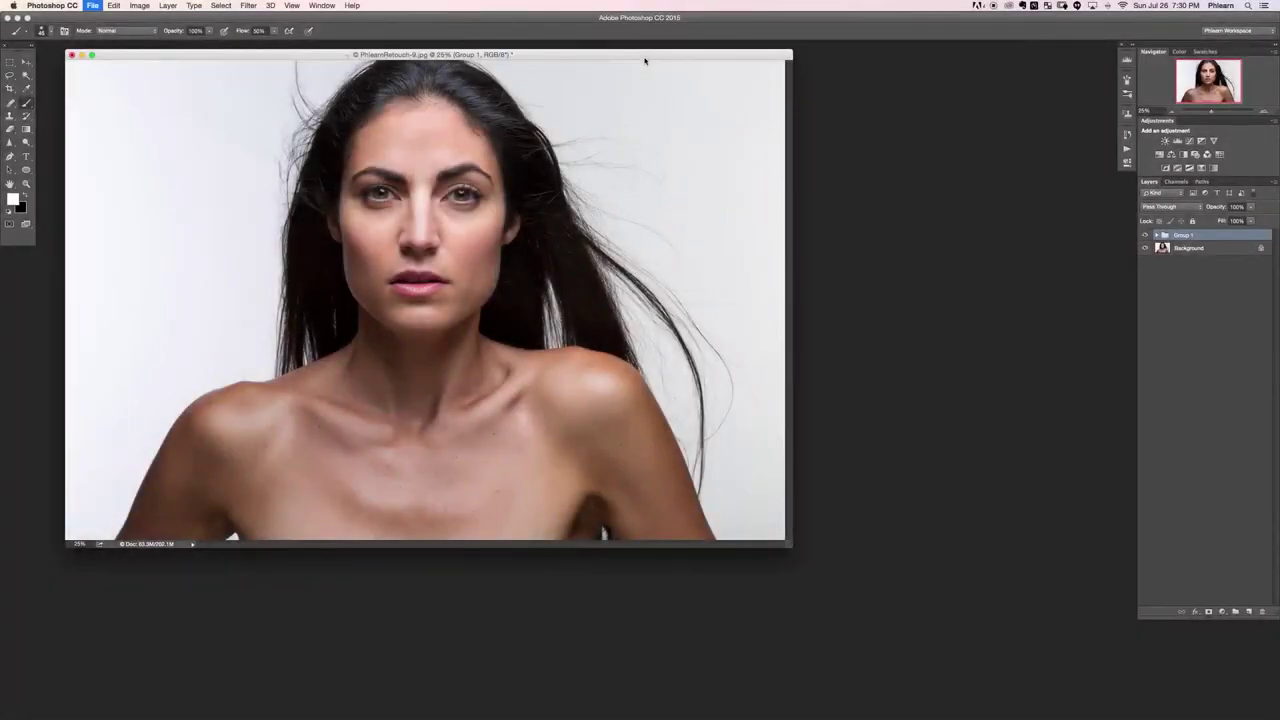
Open PhlearnRetouch-3.jpg from the Images folder and show the whole image in full screen mode
key("super+o")
left_click(765, 58)
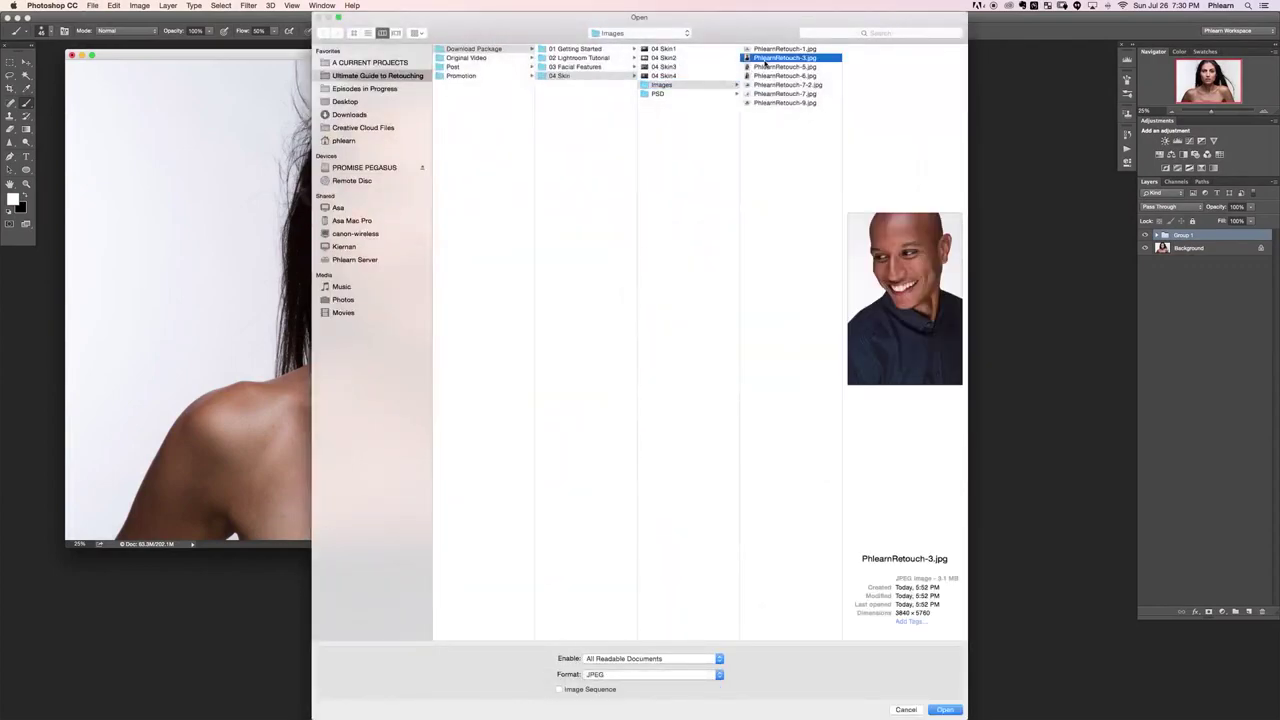
double_click(763, 60)
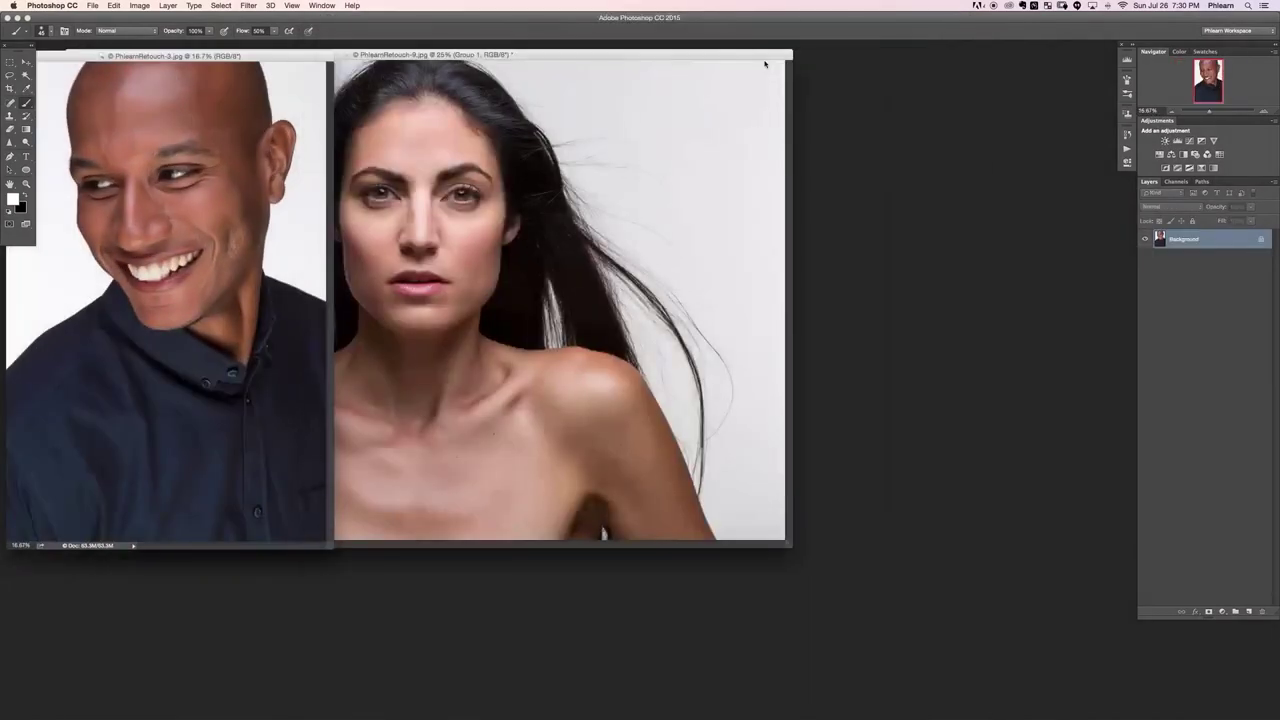
key("f")
key("super+plus")
key("super+minus")
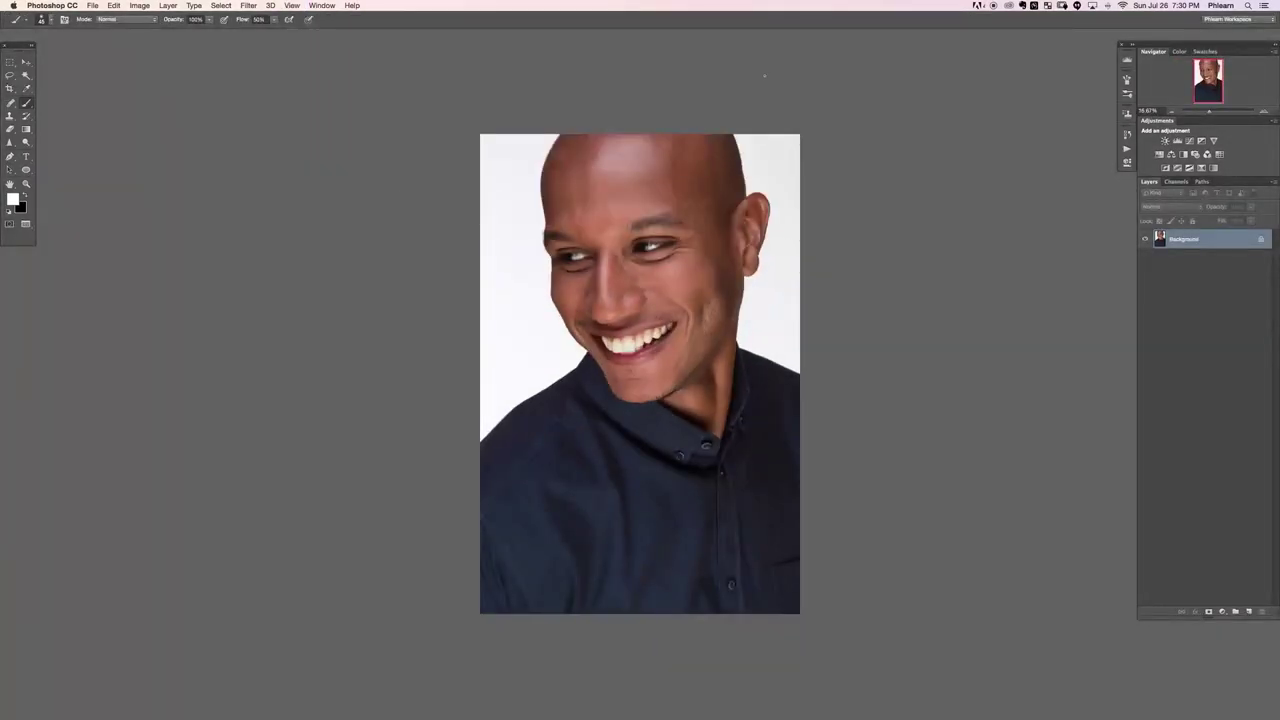
left_click_drag(733, 329, 669, 323)
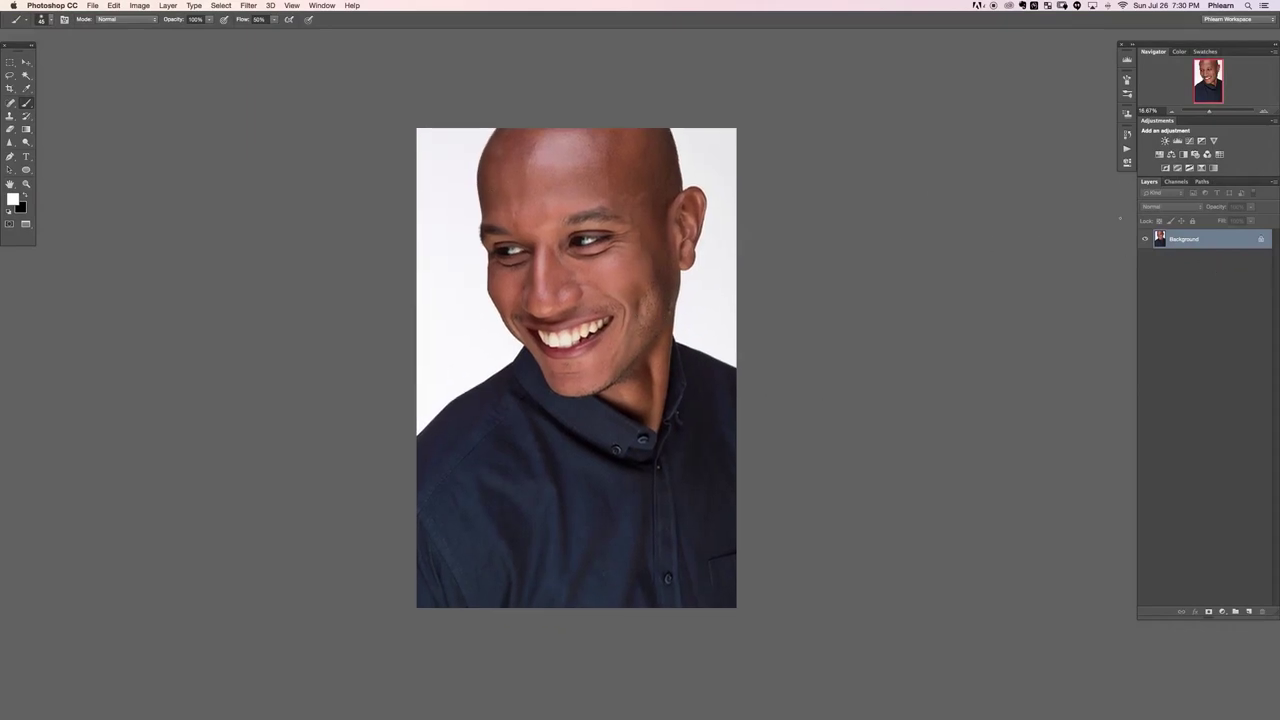
Add a Curves adjustment layer above the Background and pull its midpoint down to darken the image
left_click(1222, 611)
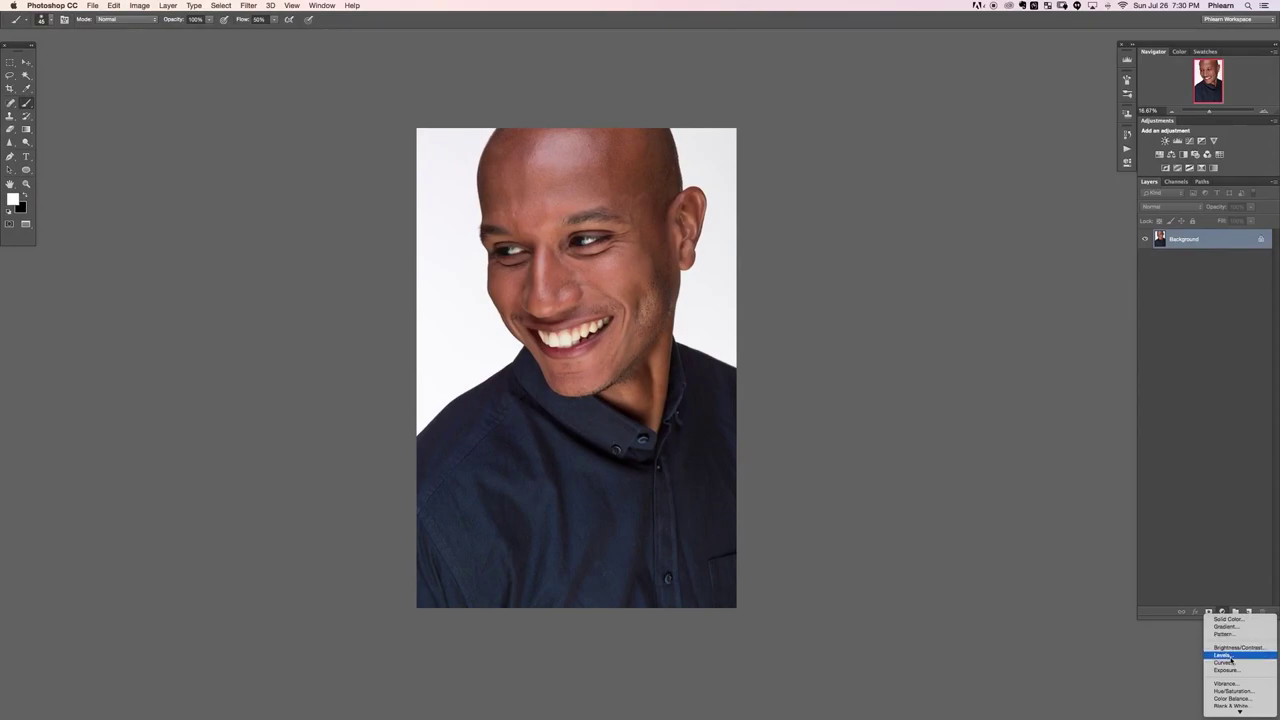
left_click(1233, 664)
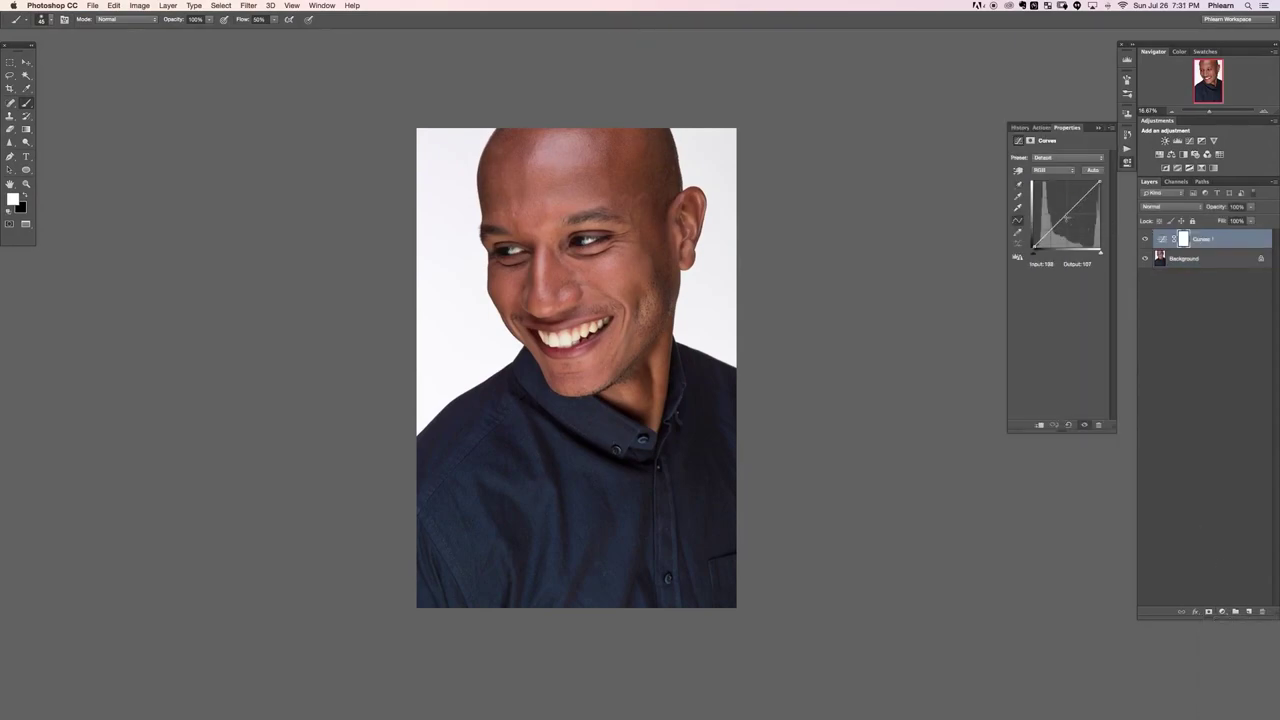
left_click_drag(1066, 217, 1067, 220)
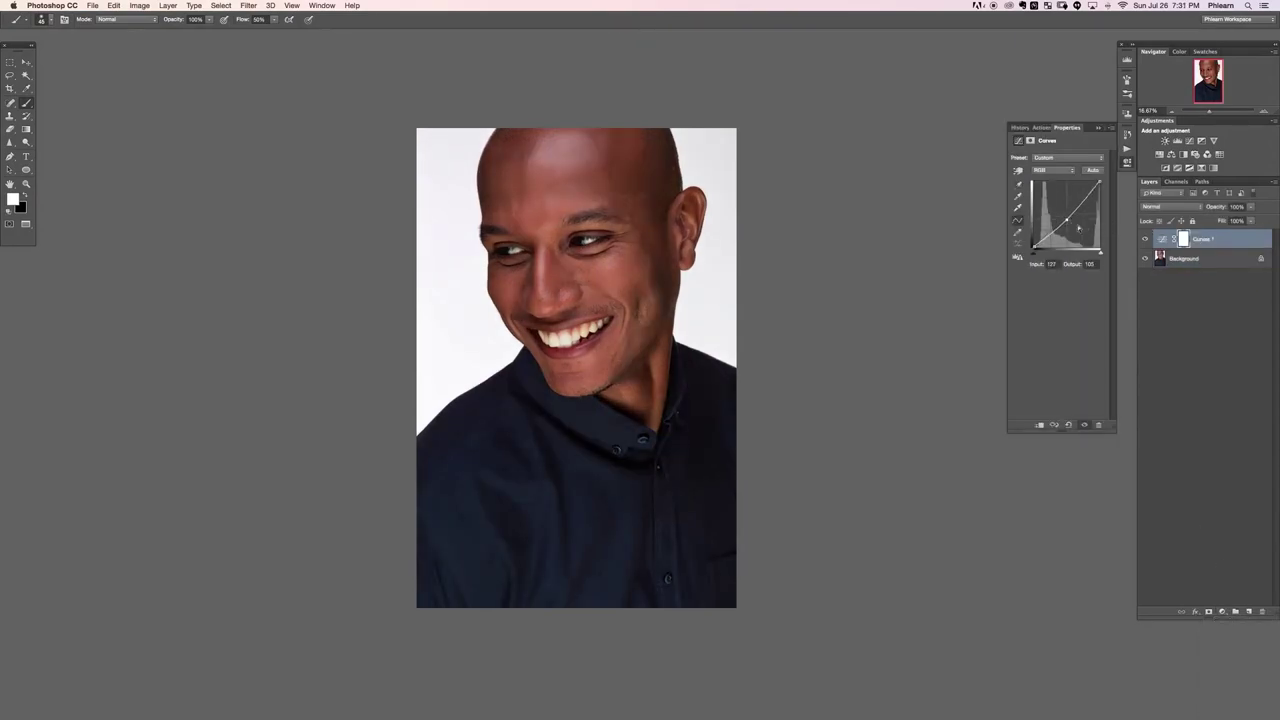
Add a second Curves adjustment layer and raise its midtones from input 109 to output 146 to brighten the image
left_click(1222, 612)
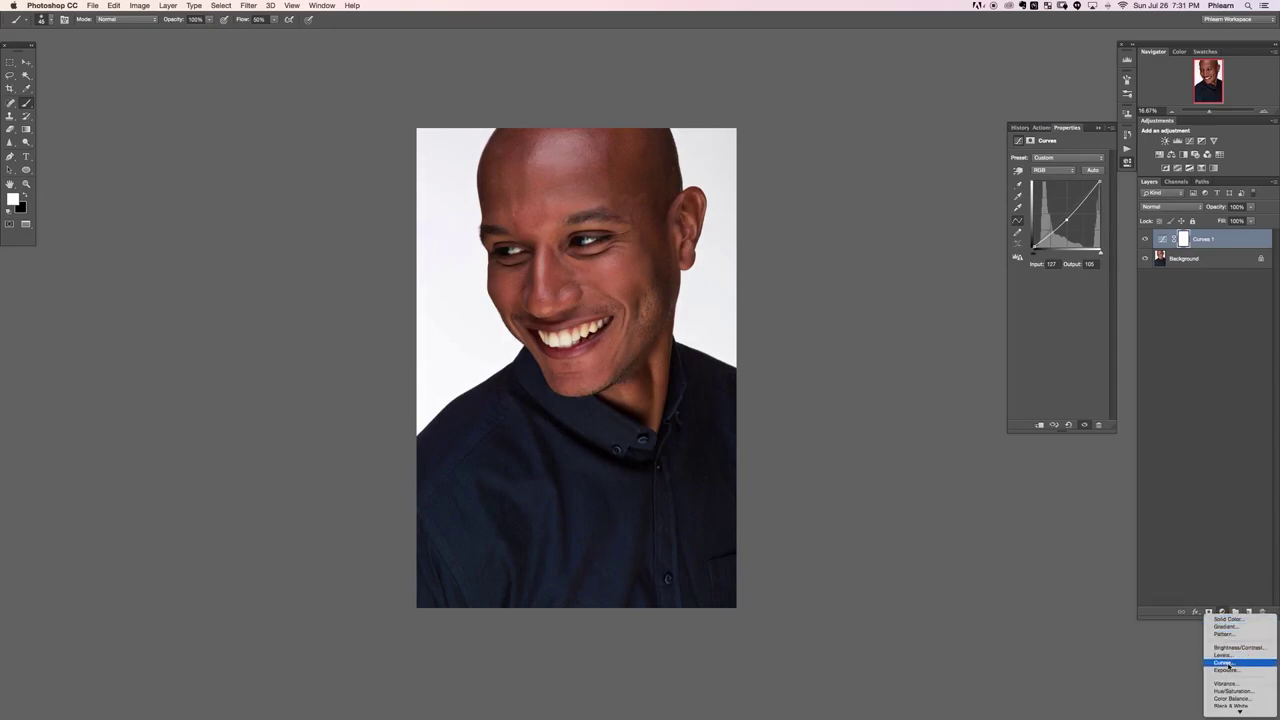
left_click(1230, 664)
left_click_drag(1063, 218, 1061, 208)
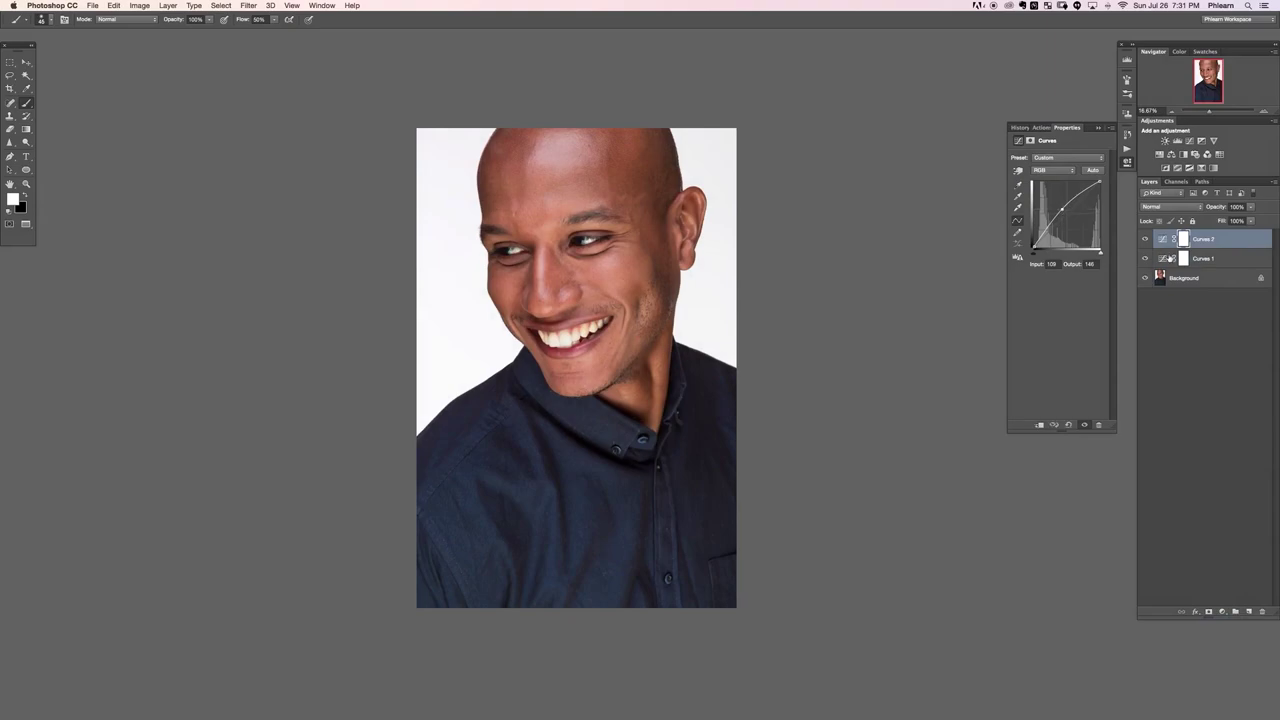
left_click(1127, 163)
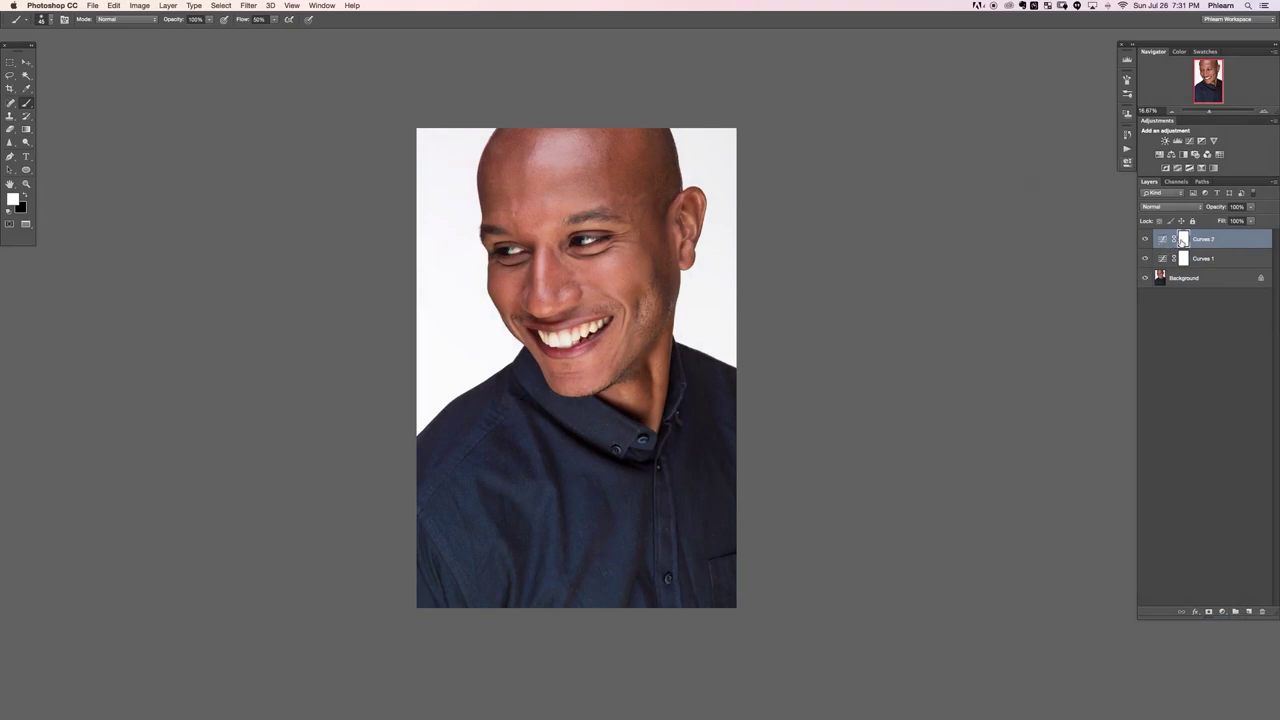
Invert the masks of both Curves layers to black and toggle the darkening layer's visibility off and on
key("super+i")
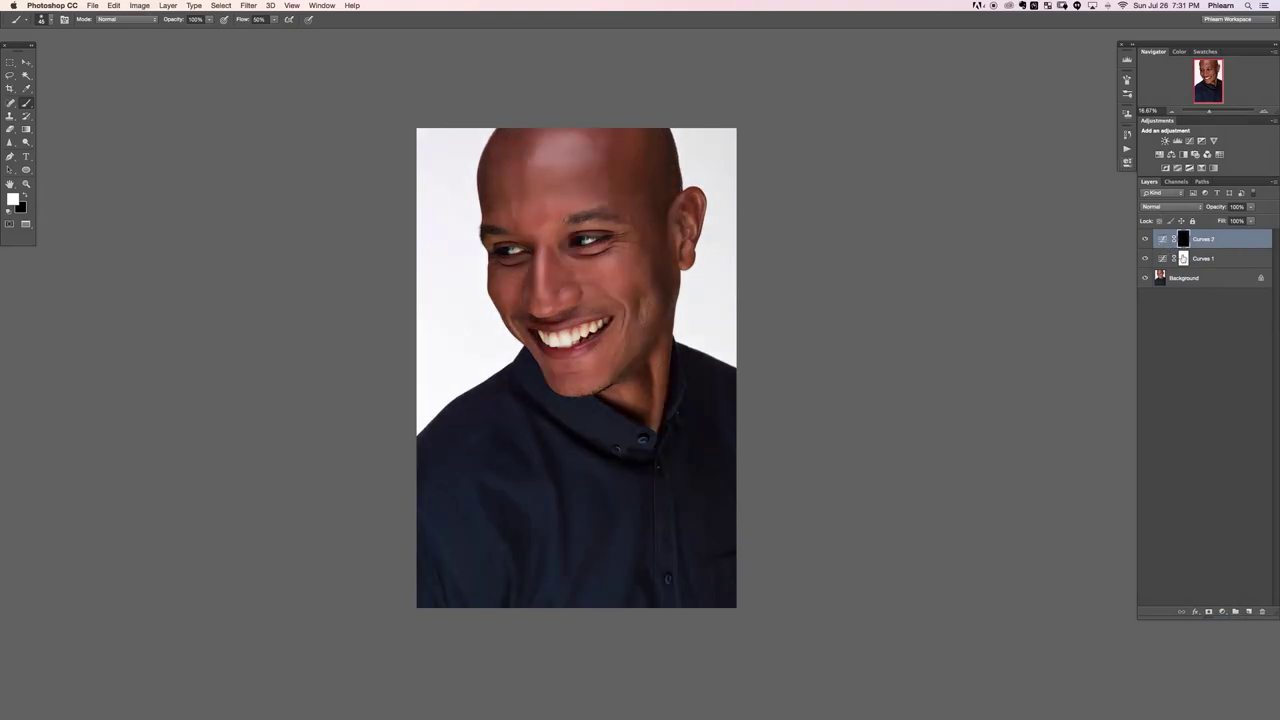
left_click(1184, 260)
key("super+i")
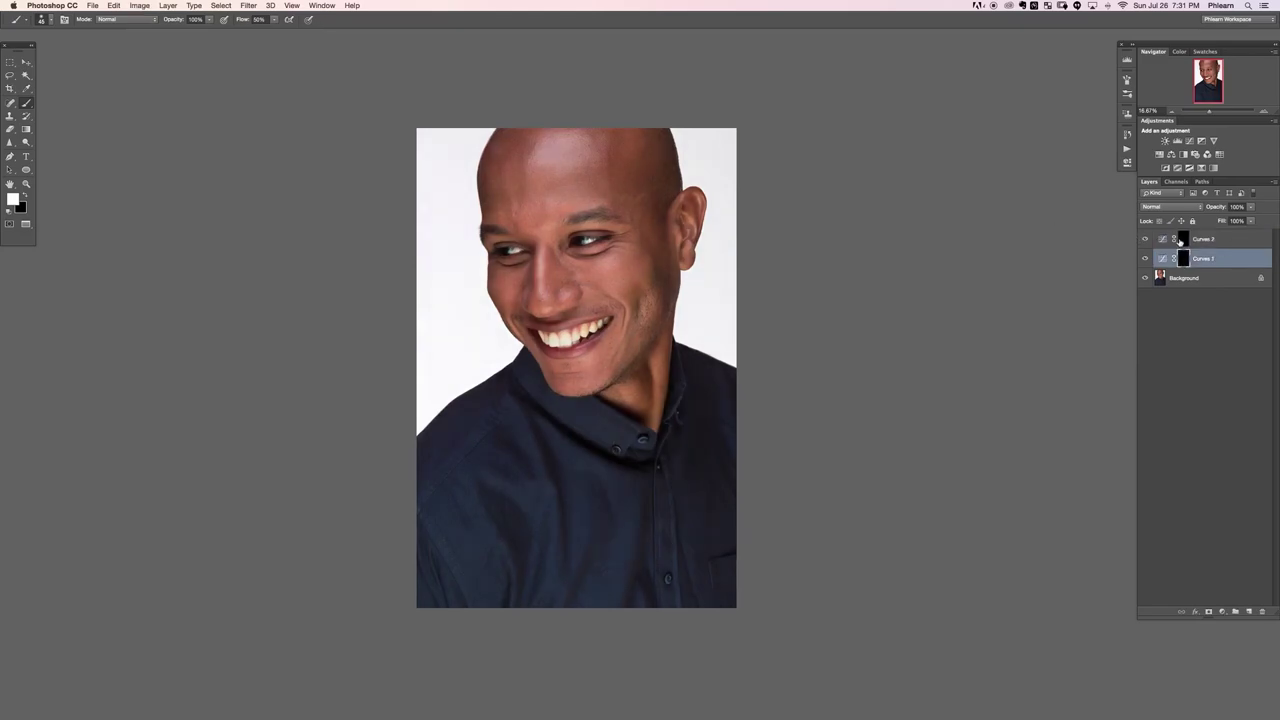
left_click(1144, 260)
left_click(1144, 260)
Select the brightening Curves layer's mask, set a 200 px brush, and frame the man's face for painting
left_click(1186, 240)
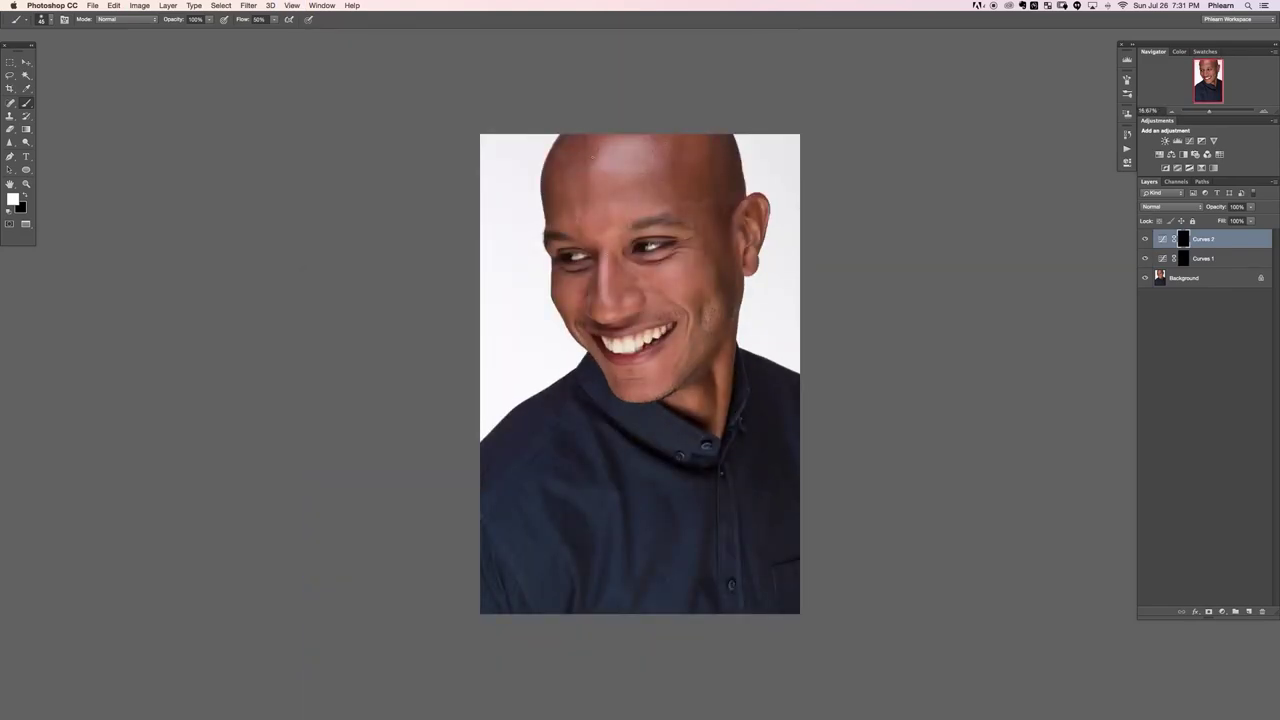
right_click(697, 311)
left_click(766, 386)
left_click(618, 290)
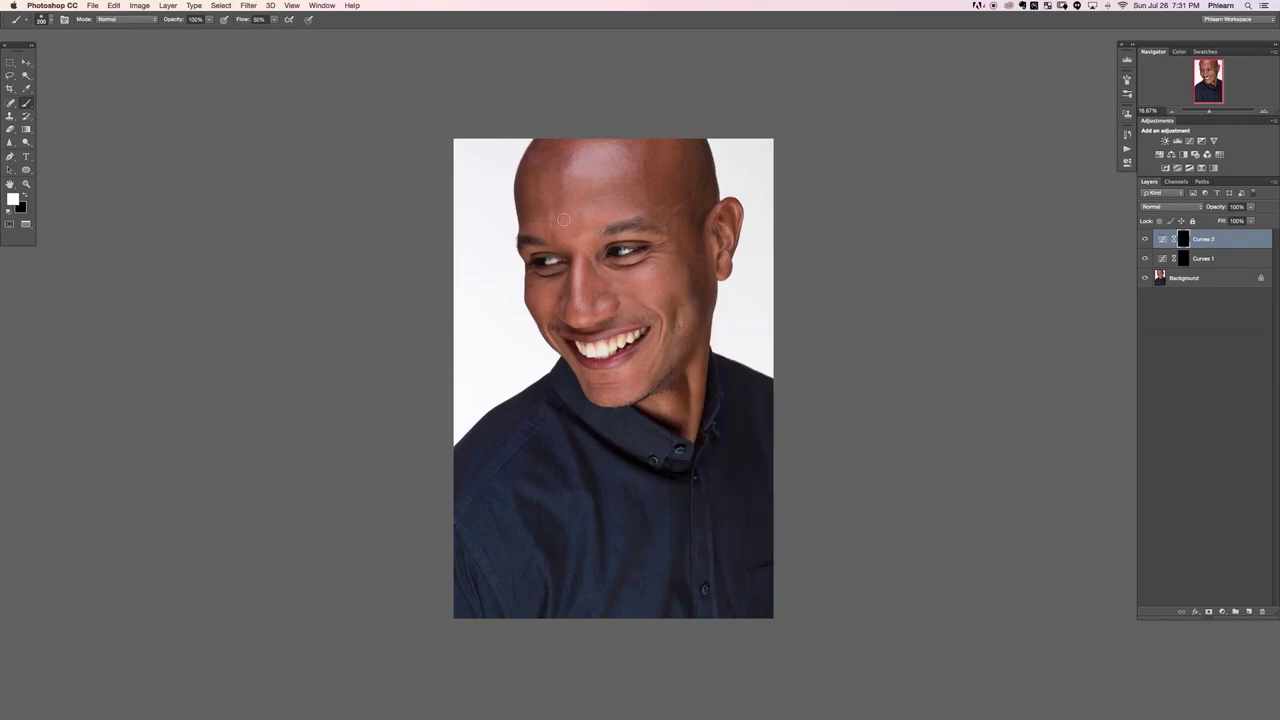
key("super+equal")
scroll(588, 309, "up", 2)
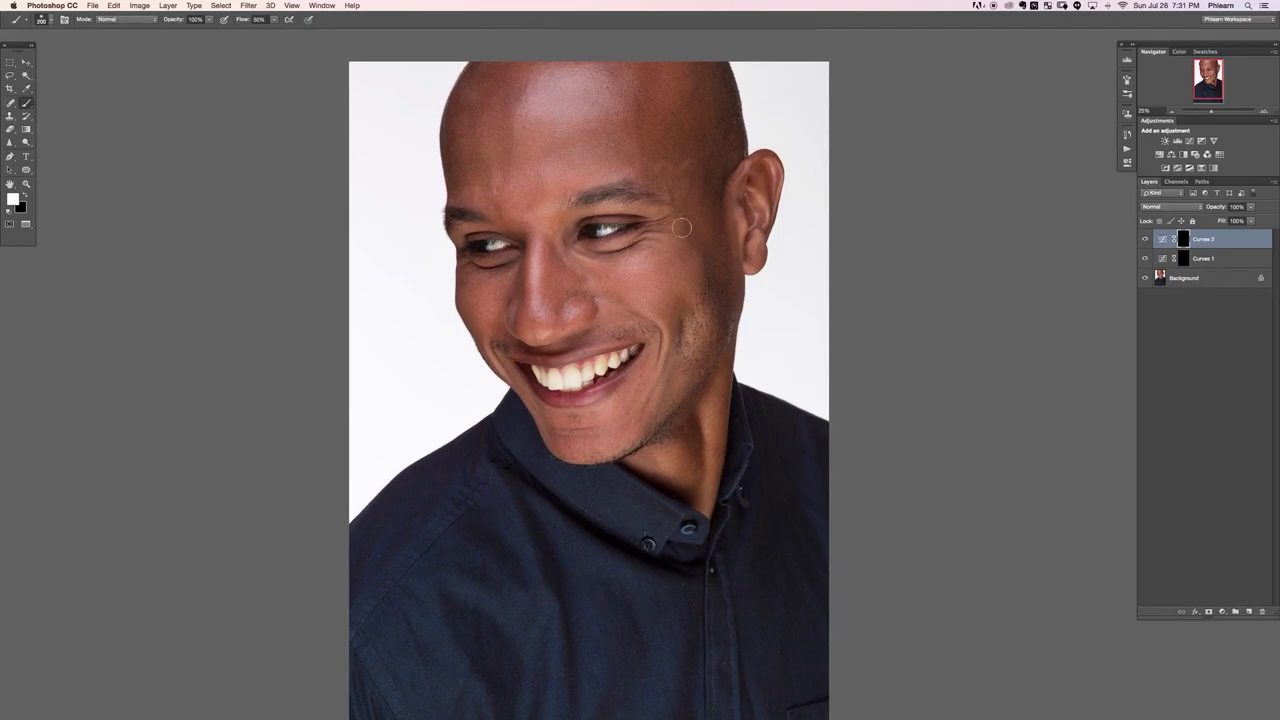
key("super+minus")
left_click_drag(729, 290, 699, 314)
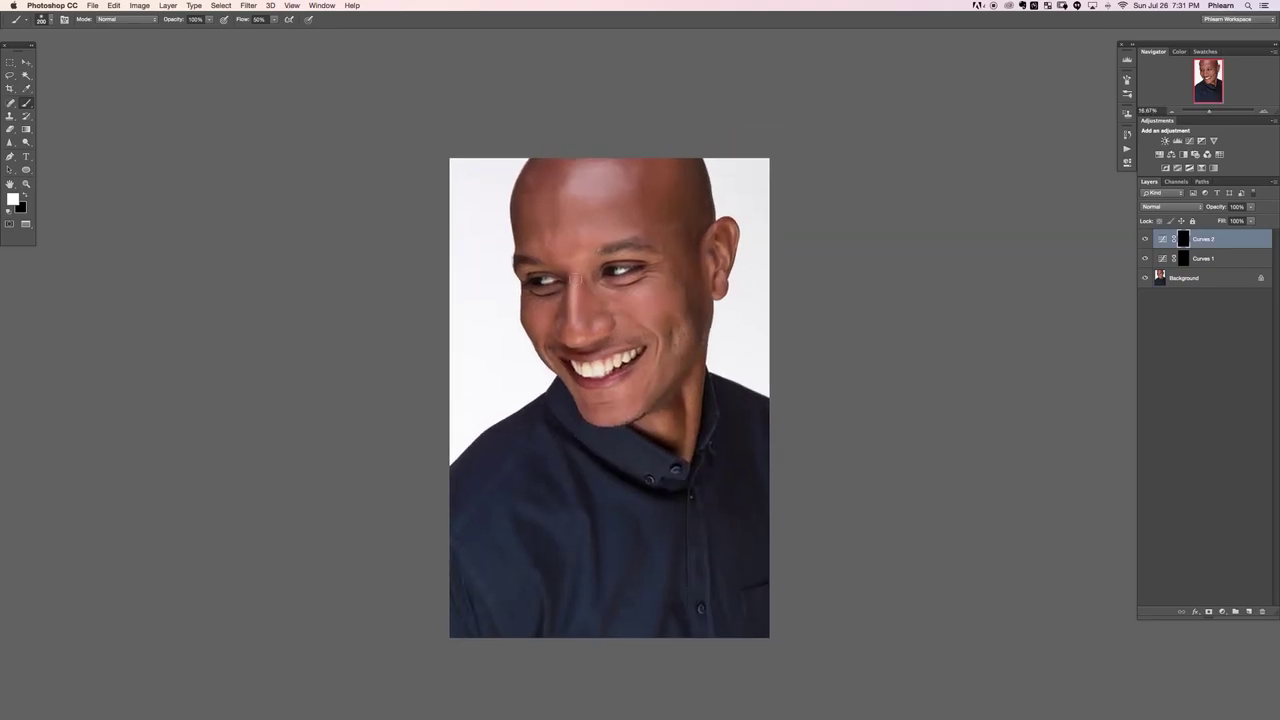
Paint white with a larger brush on the brightening Curves mask around the eyes and over the cheek
left_click_drag(565, 279, 578, 279)
left_click(1145, 240)
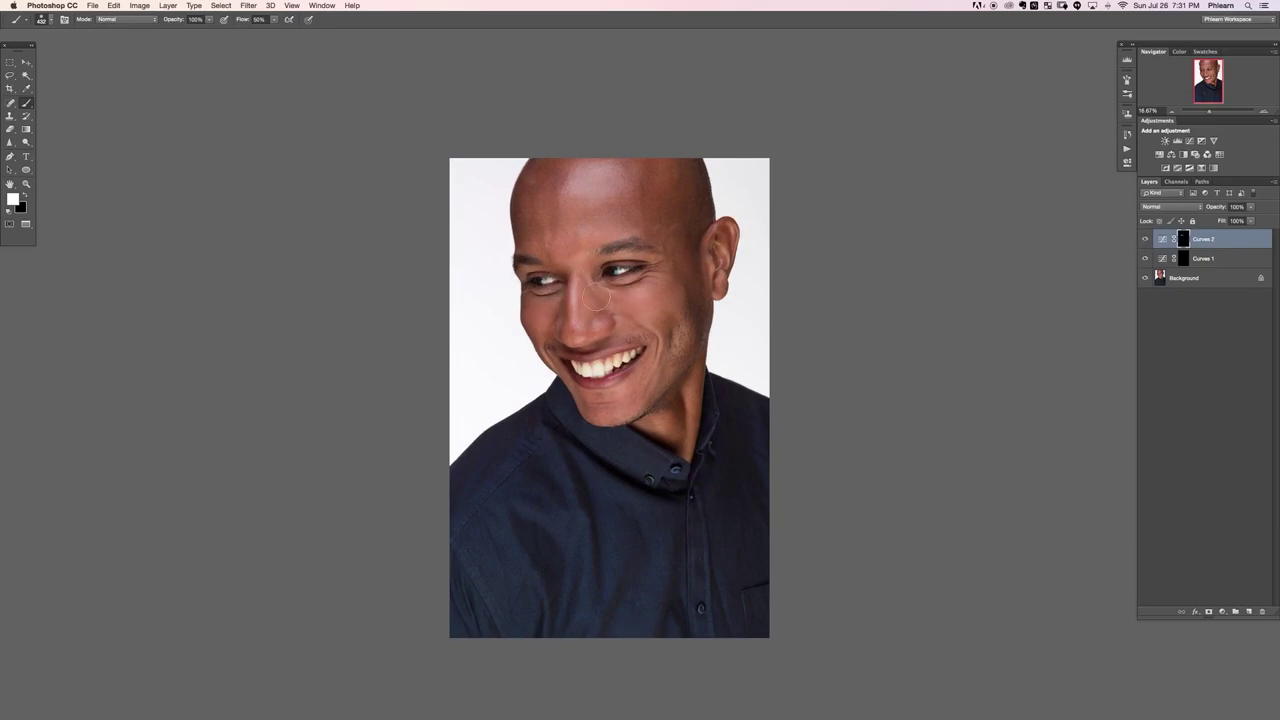
mouse_move(664, 351)
left_mouse_down()
mouse_move(684, 349)
mouse_move(652, 366)
left_mouse_up()
key("x")
key("x")
left_click_drag(634, 323, 648, 318)
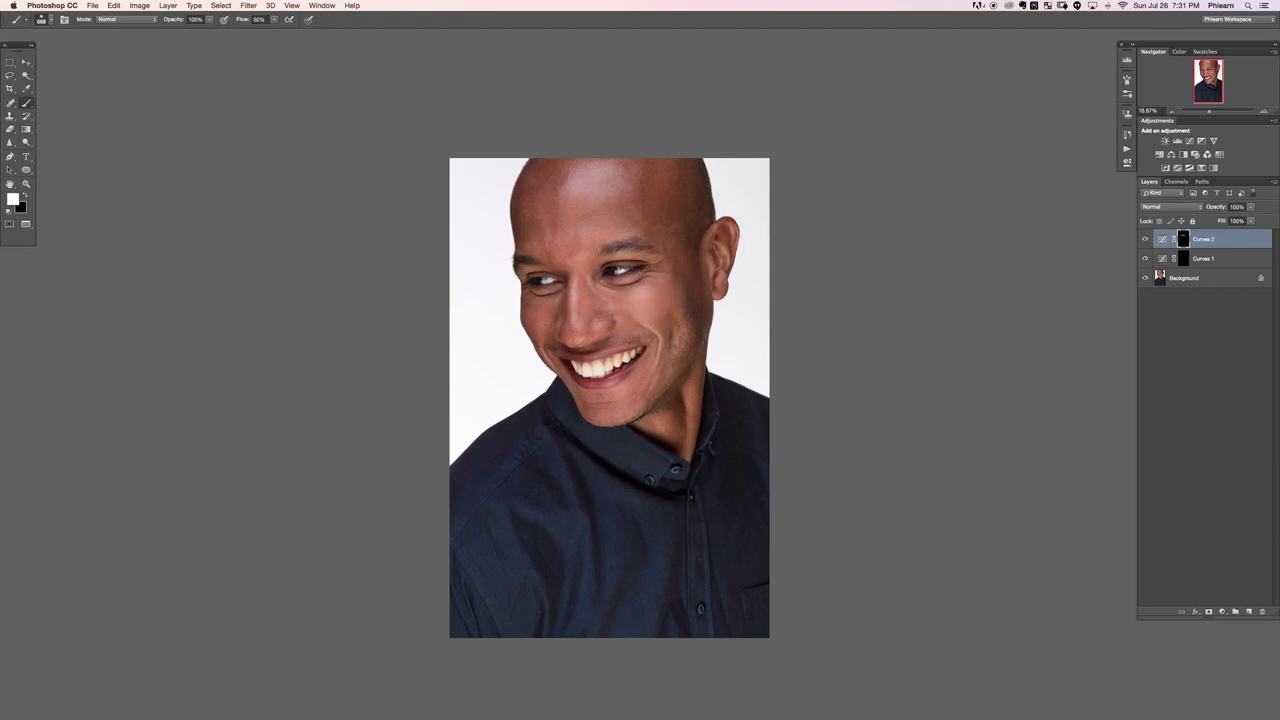
key("x")
key("x")
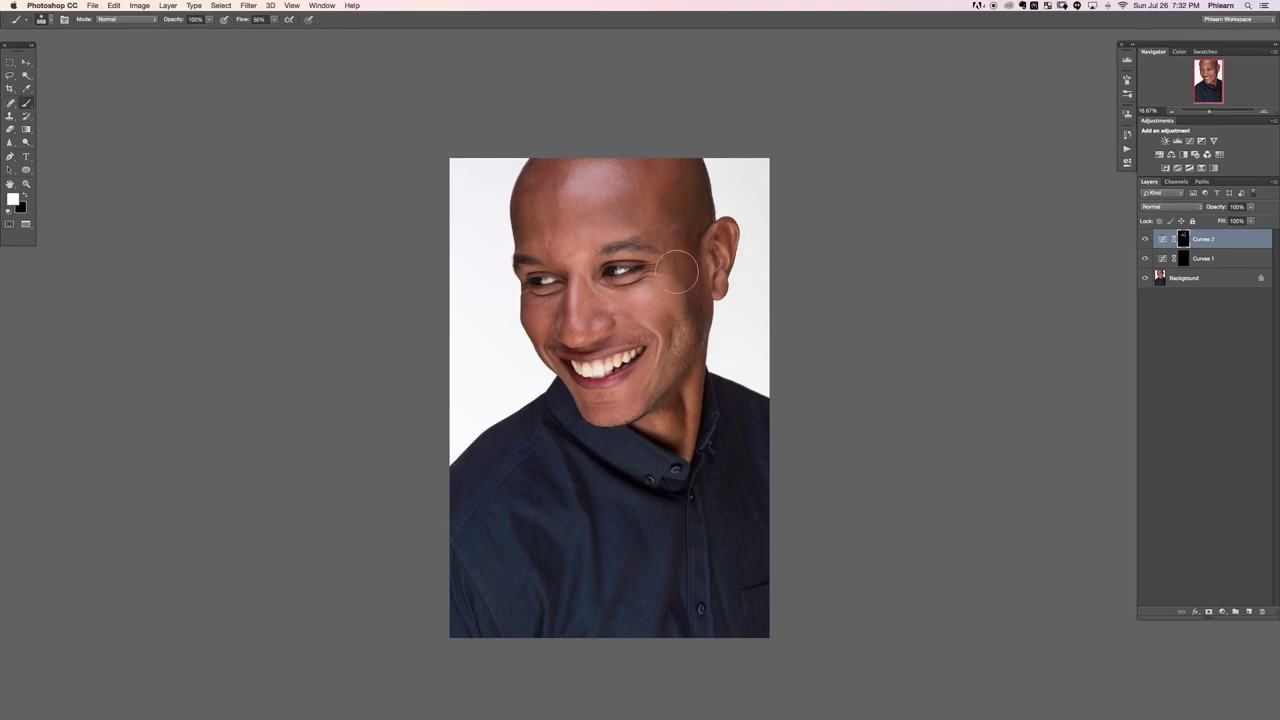
Paint white on the brightening Curves mask over the nose, upper lip and the chin area beside the mouth
mouse_move(603, 326)
left_mouse_down()
mouse_move(587, 326)
mouse_move(612, 327)
left_mouse_up()
left_click_drag(600, 335, 597, 320)
left_click_drag(599, 324, 604, 321)
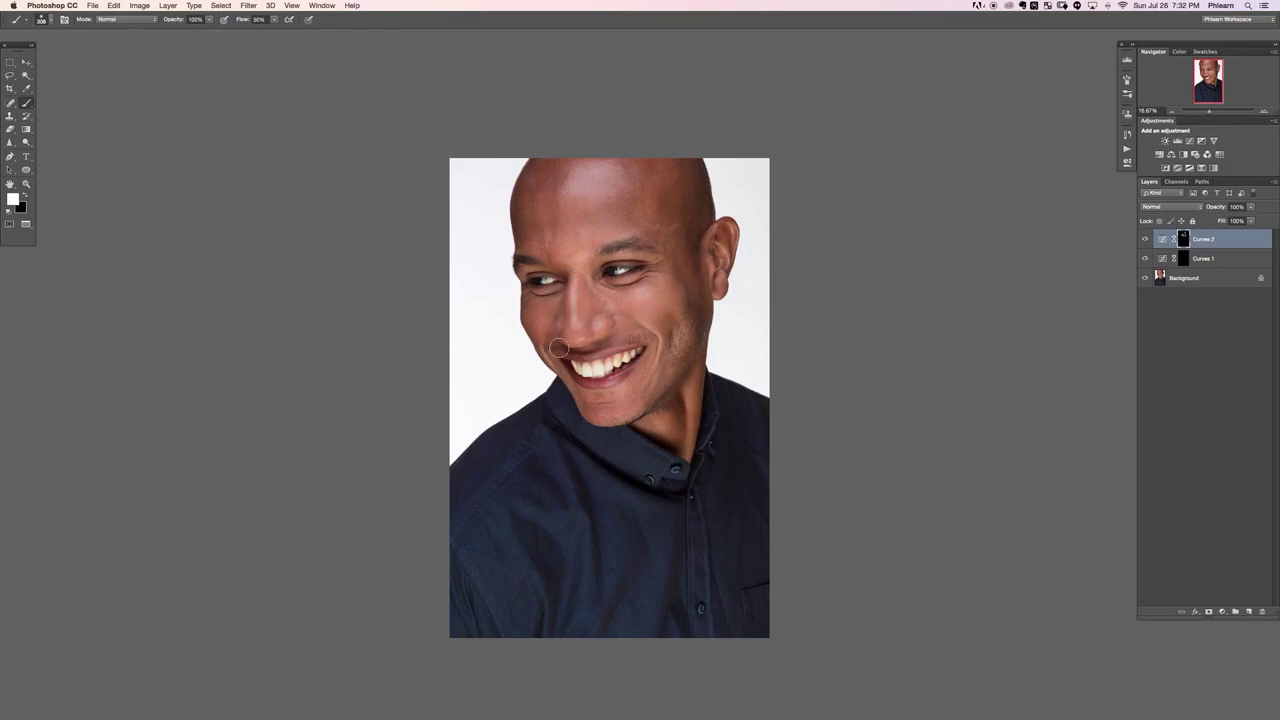
left_click_drag(616, 357, 607, 357)
left_click_drag(648, 373, 658, 372)
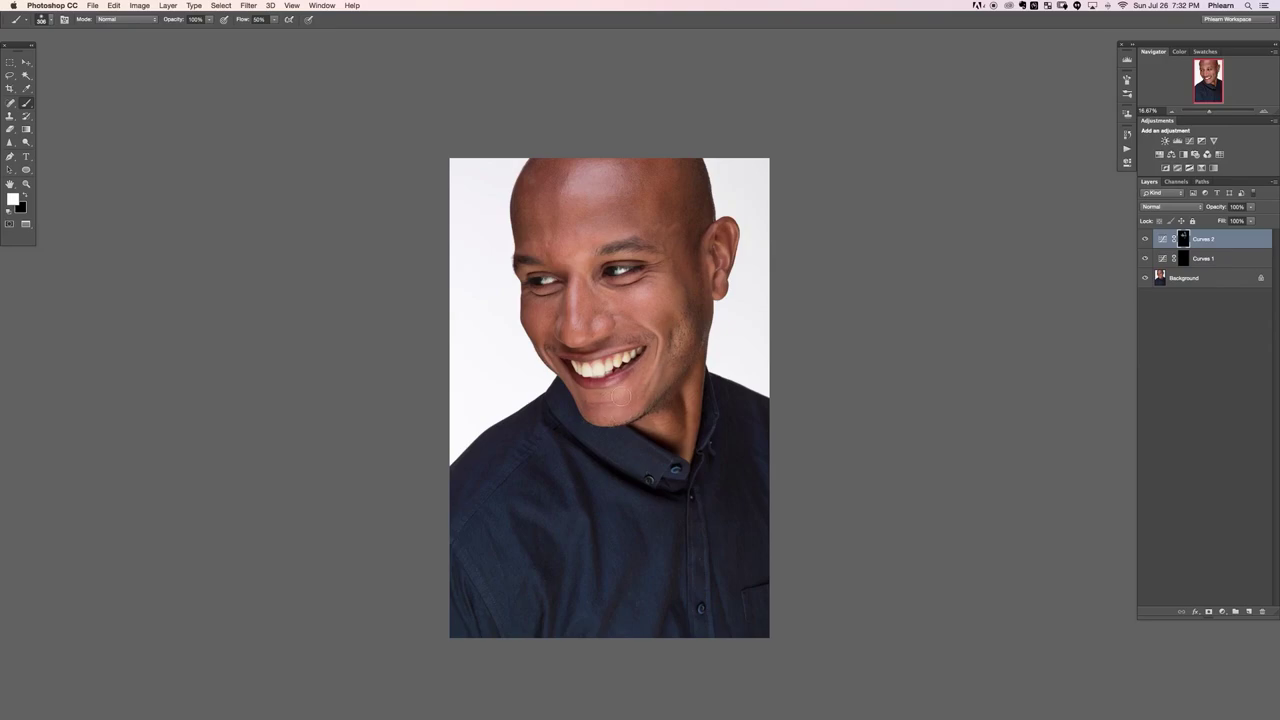
Undo the stroke across the cheek, then brighten the forehead and neck on the brightening Curves mask
mouse_move(654, 322)
left_mouse_down()
mouse_move(601, 308)
mouse_move(563, 275)
left_mouse_up()
key("super+z")
mouse_move(562, 202)
left_mouse_down()
mouse_move(532, 220)
mouse_move(543, 195)
mouse_move(538, 250)
mouse_move(528, 211)
mouse_move(527, 246)
left_mouse_up()
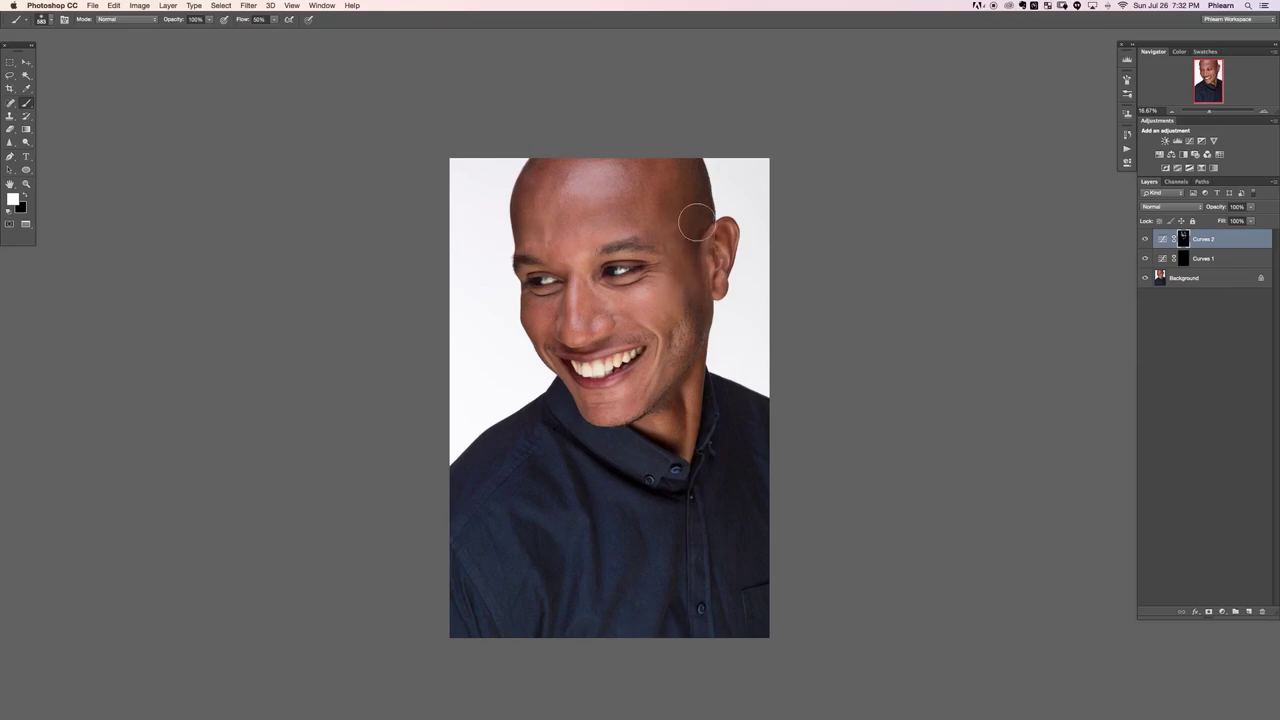
left_click_drag(689, 381, 683, 383)
Toggle the brightening Curves layer's visibility repeatedly to compare the face before and after
left_click(1144, 241)
left_click(1144, 241)
left_click(1144, 241)
left_click(1144, 241)
left_click(1143, 241)
left_click(1143, 241)
left_click(1143, 241)
left_click(1143, 241)
left_click(1143, 241)
left_click(1143, 241)
Select the darkening Curves layer and paint white on its mask along the jawline and up to the cheek
left_click_drag(536, 322, 545, 322)
left_click(1203, 259)
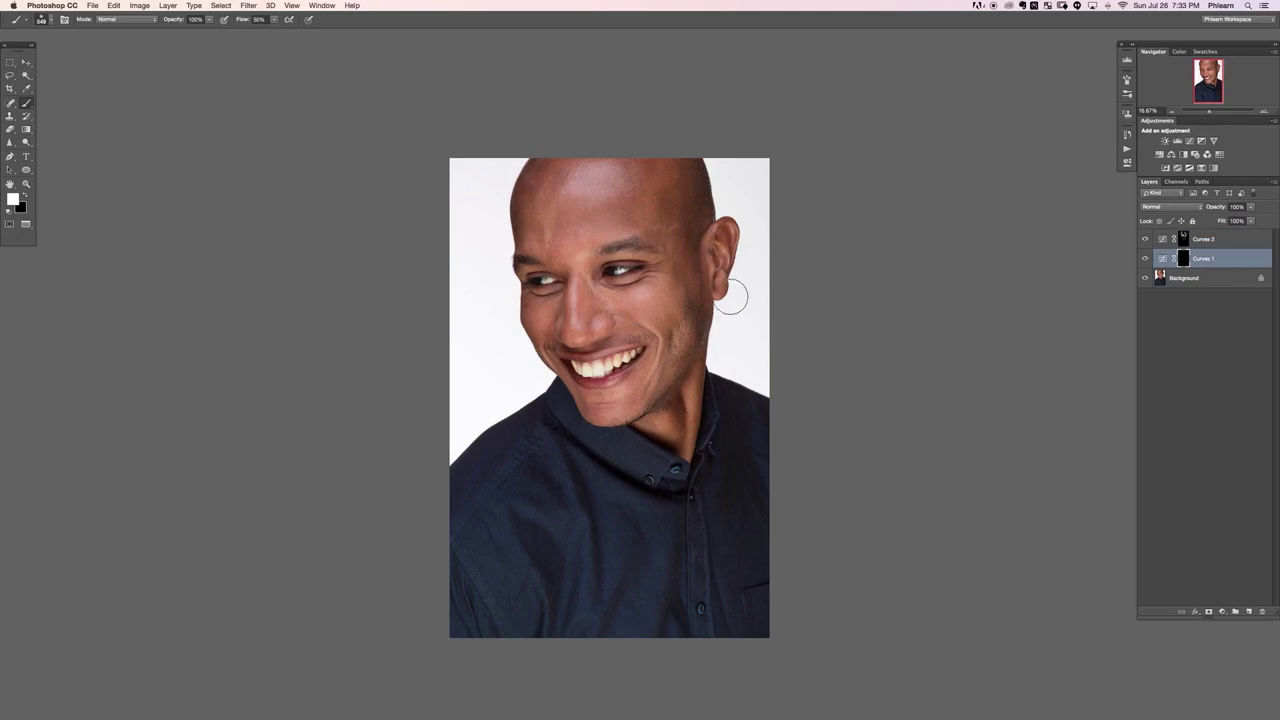
left_click_drag(686, 422, 683, 422)
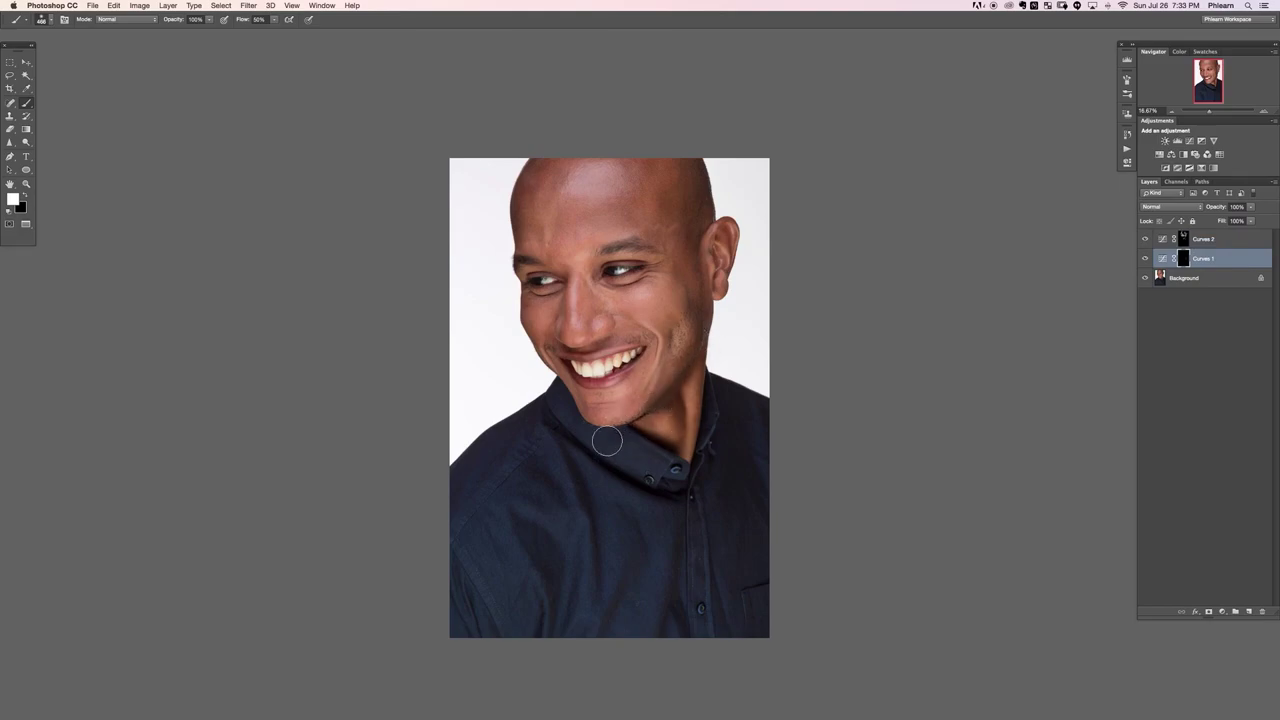
mouse_move(591, 440)
left_mouse_down()
mouse_move(692, 343)
mouse_move(702, 298)
mouse_move(697, 328)
mouse_move(652, 377)
mouse_move(669, 341)
left_mouse_up()
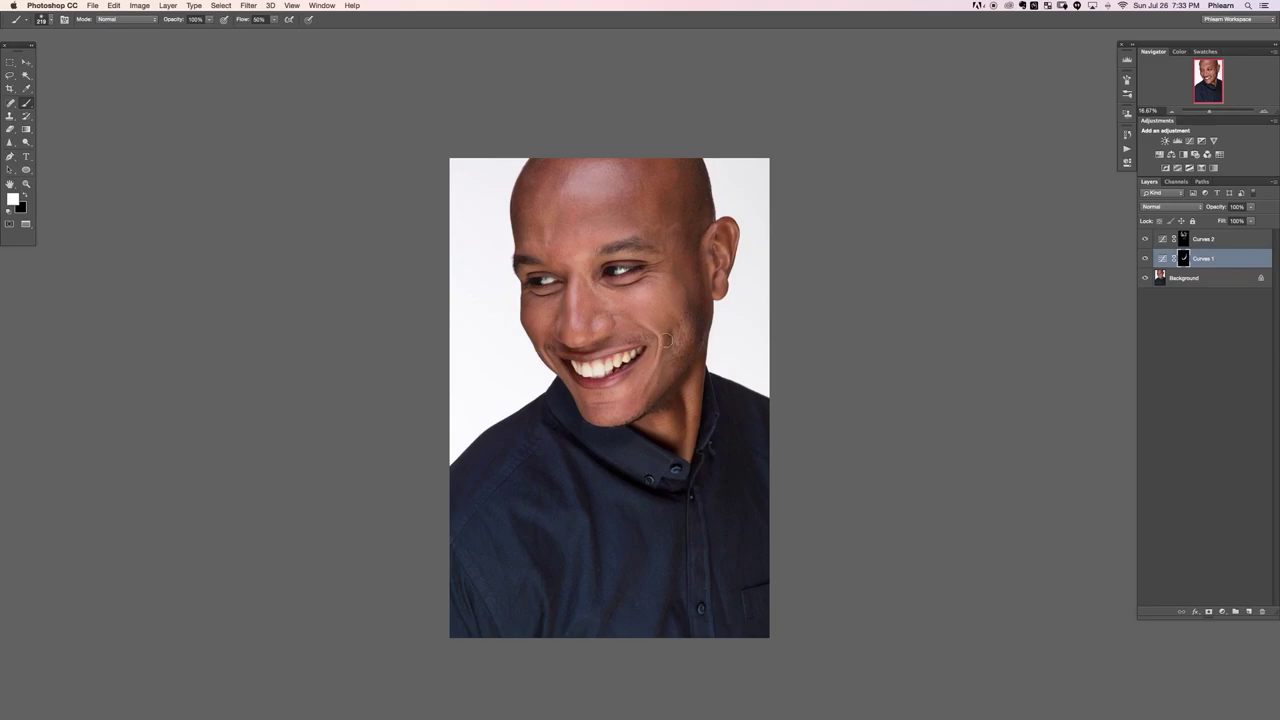
Darken the cheek crease, the corner of the mouth, the inner brow area and the side of the forehead
left_click_drag(670, 338, 676, 334)
mouse_move(574, 352)
left_mouse_down()
mouse_move(560, 351)
mouse_move(571, 350)
left_mouse_up()
left_click_drag(675, 325, 700, 326)
left_click_drag(571, 275, 564, 274)
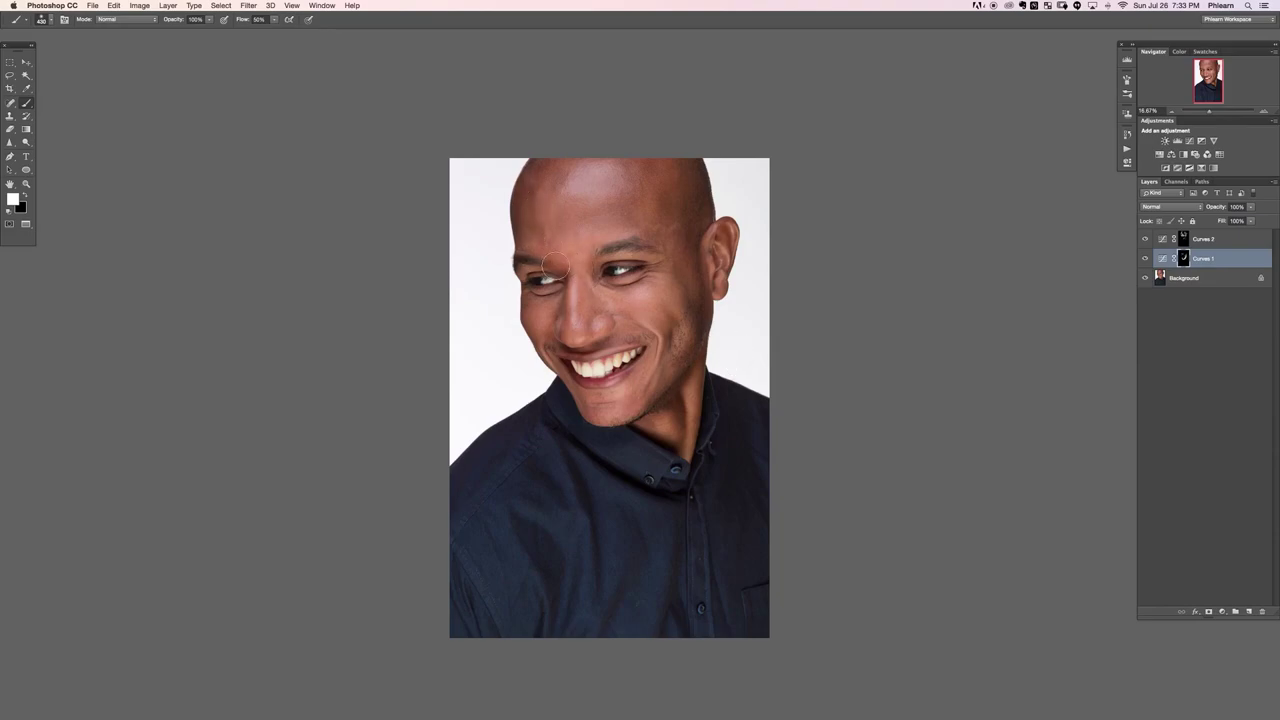
mouse_move(666, 228)
left_mouse_down()
mouse_move(691, 201)
mouse_move(673, 162)
left_mouse_up()
Paint white on the darkening Curves mask over the shirt's collar area and shadowed folds
left_click_drag(614, 462, 609, 462)
key("bracketleft")
mouse_move(590, 607)
left_mouse_down()
mouse_move(589, 633)
mouse_move(535, 546)
mouse_move(554, 571)
mouse_move(514, 606)
mouse_move(463, 606)
mouse_move(477, 577)
left_mouse_up()
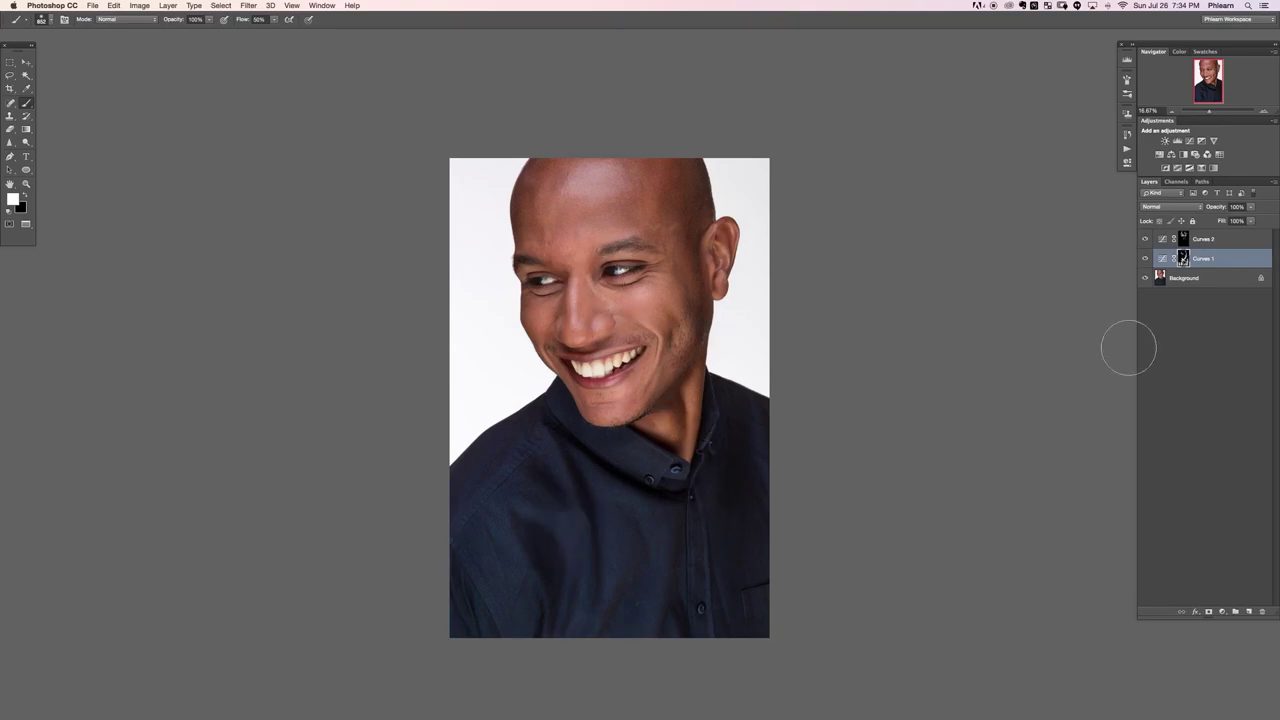
Select the brightening Curves layer's mask and paint white over the highlights of the shirt's folds
left_click(1184, 238)
key("x")
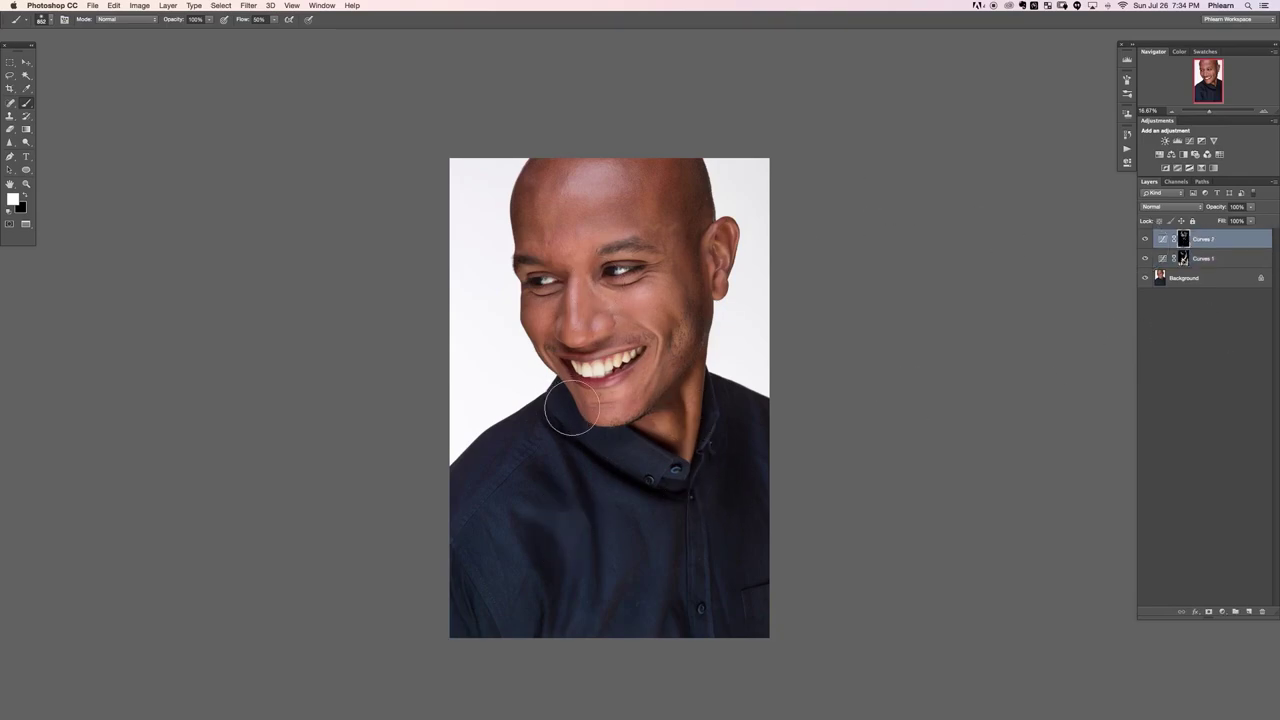
key("x")
left_click_drag(580, 497, 544, 442)
left_click_drag(578, 559, 590, 560)
left_click_drag(583, 606, 571, 529)
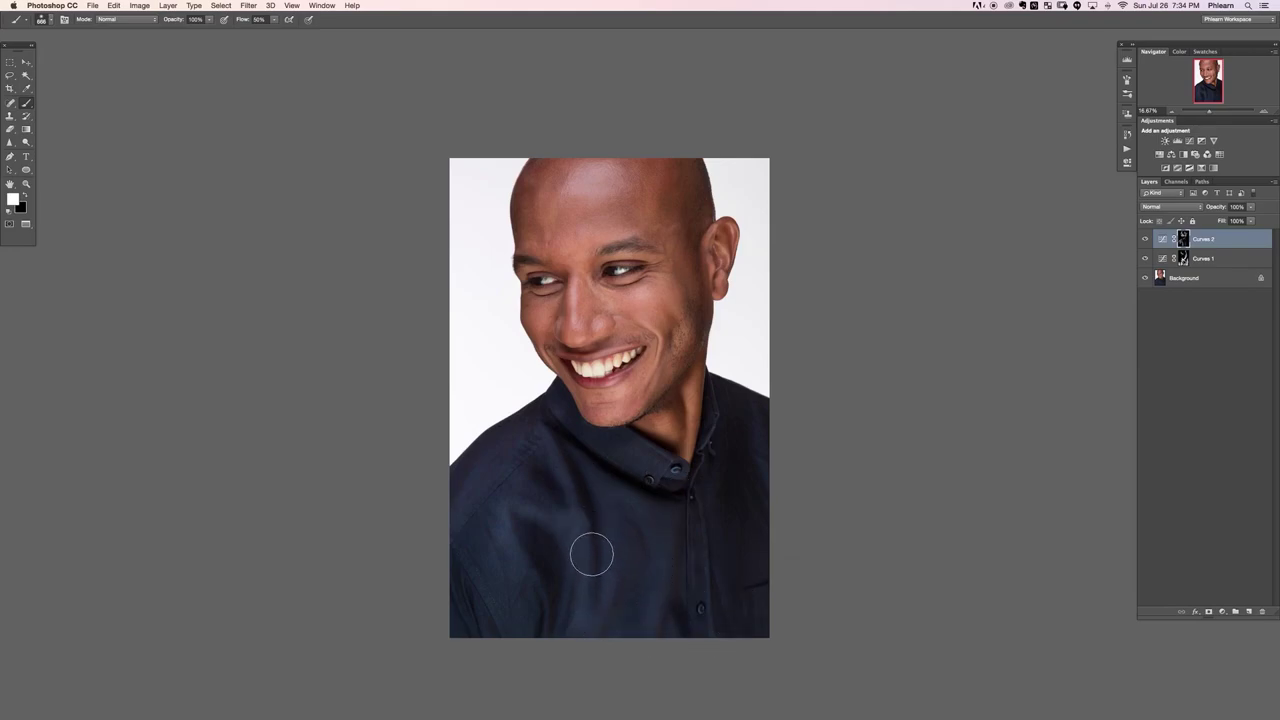
Brighten both eyes and the teeth by painting white on the brightening Curves mask
key("x")
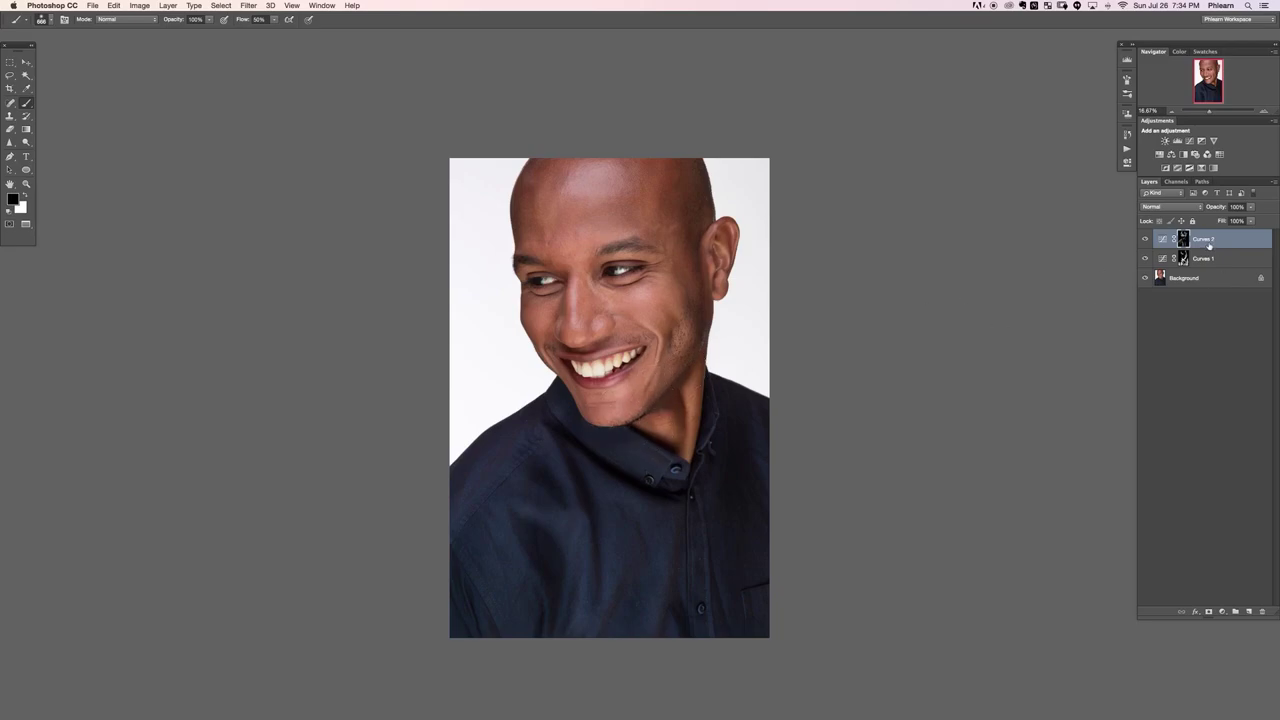
key("x")
left_click_drag(538, 282, 550, 284)
left_click(622, 270)
left_click_drag(602, 362, 630, 356)
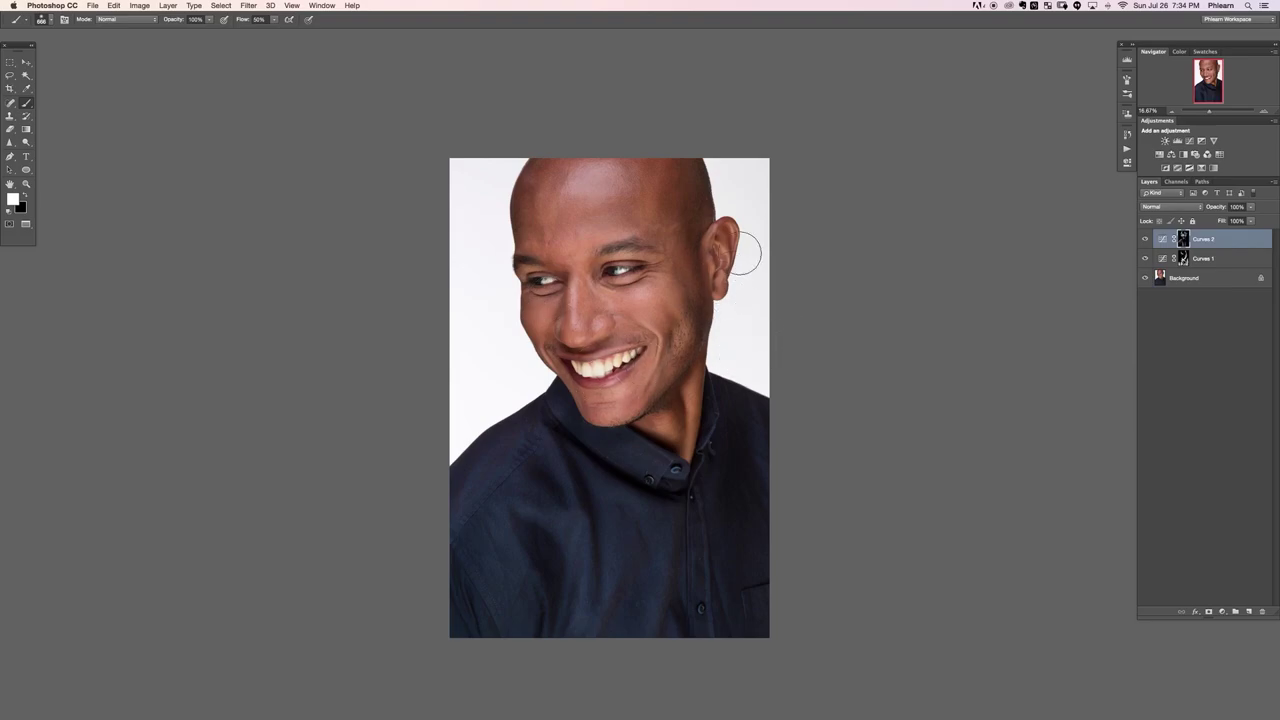
Group the two Curves adjustment layers together
left_click(1218, 259, "shift")
key("super+g")
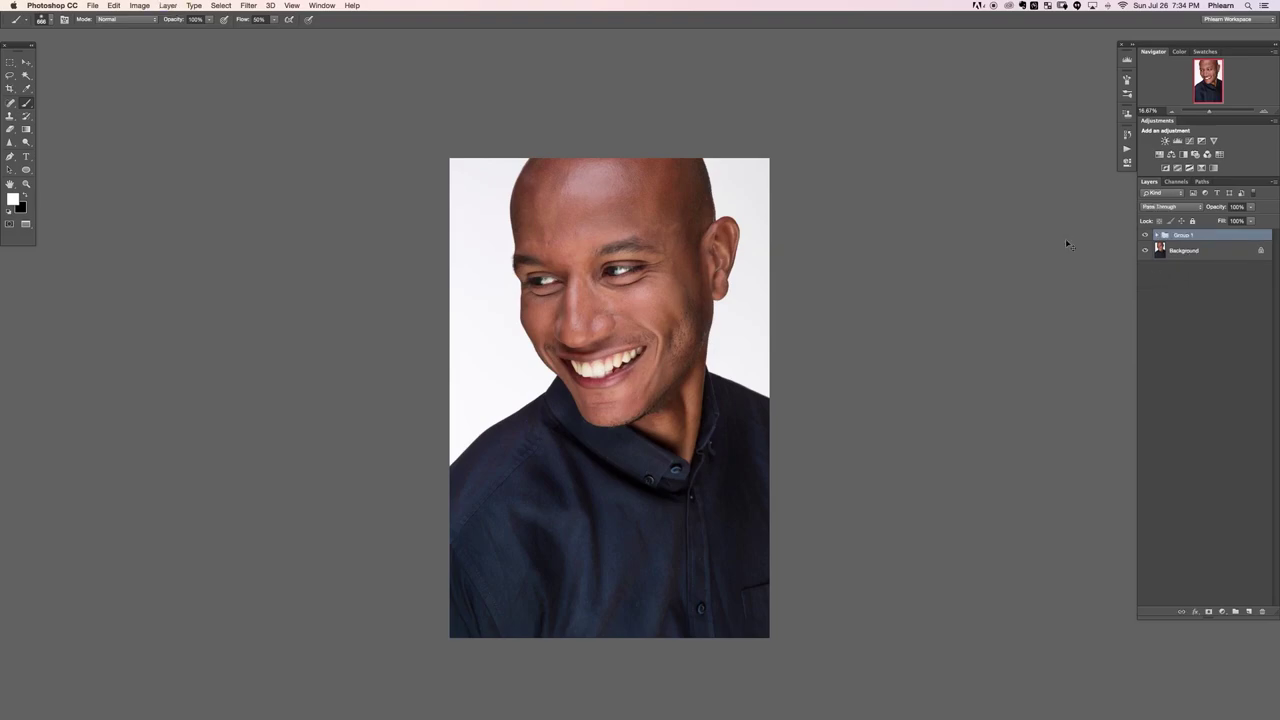
Enlarge the portrait and toggle the Curves group's visibility repeatedly to compare before and after
key("super+equal")
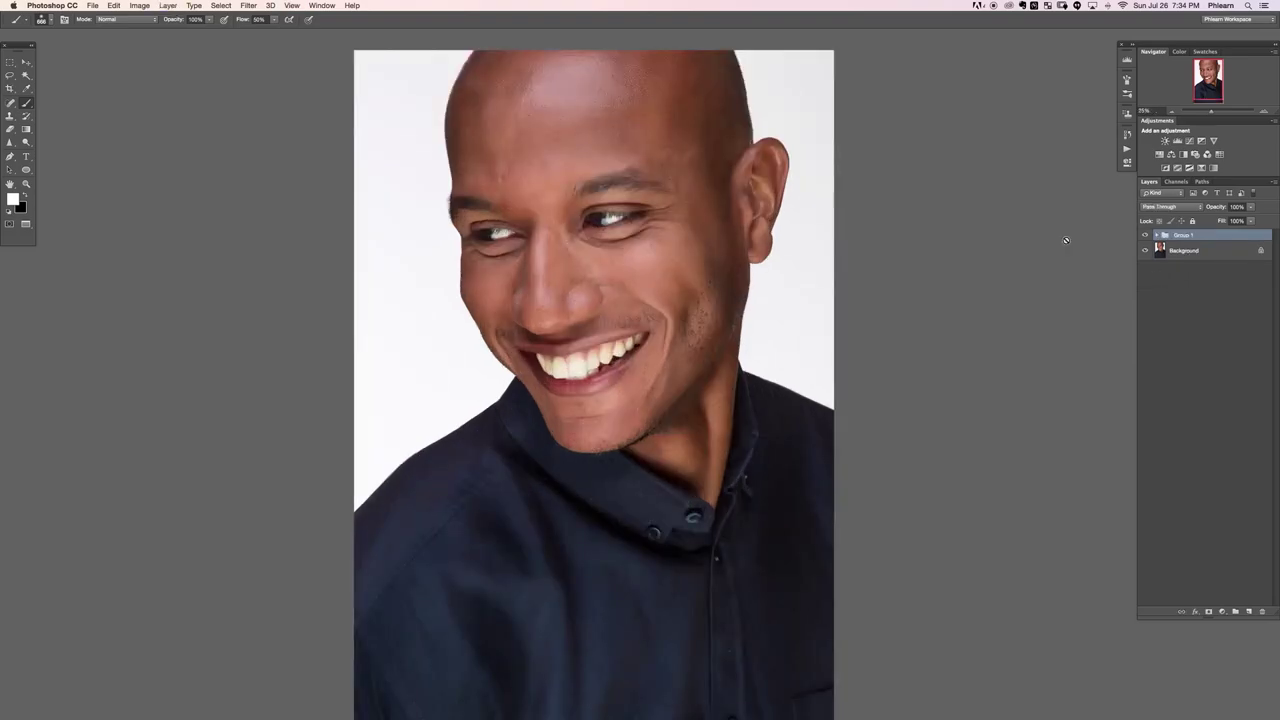
key("super+comma")
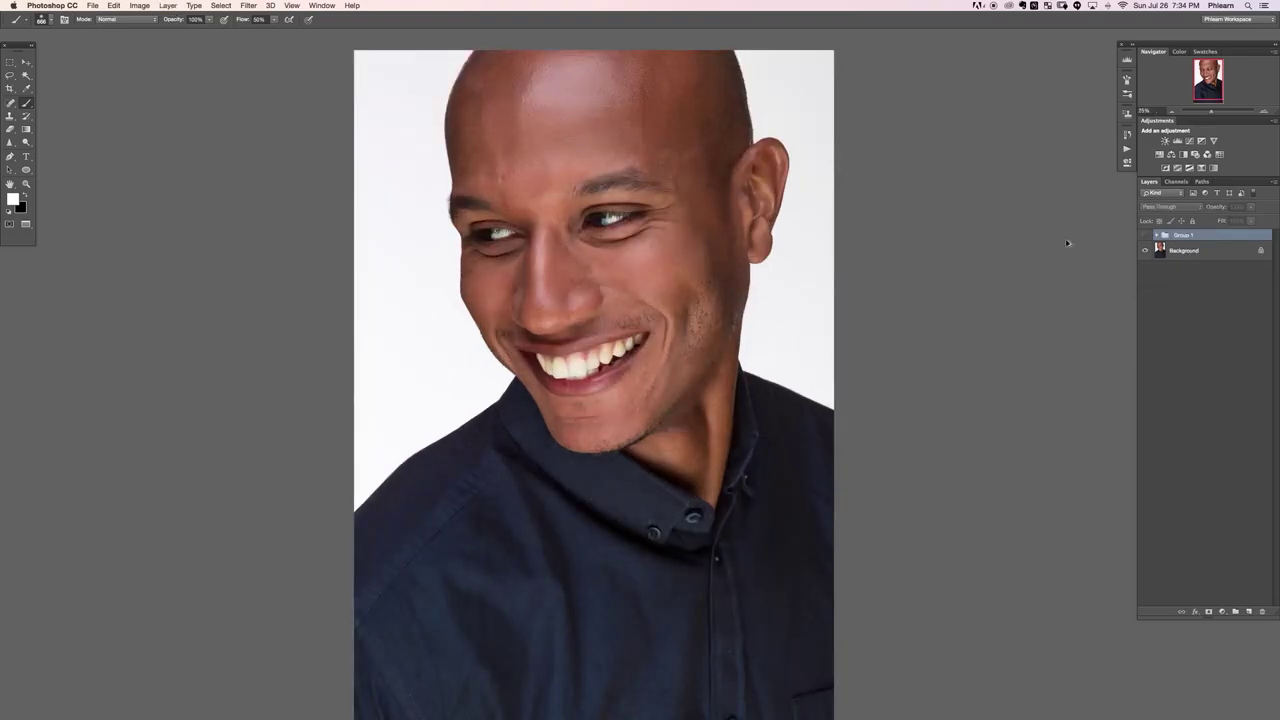
key("super+comma")
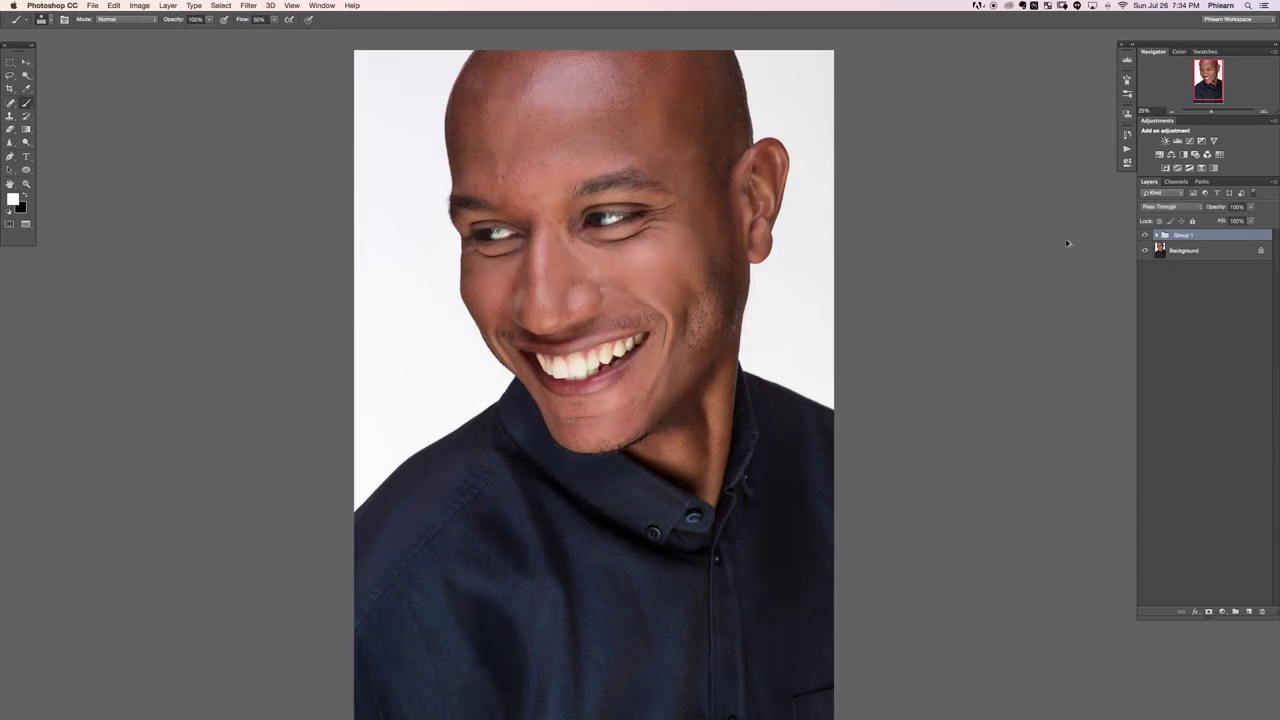
key("super+comma")
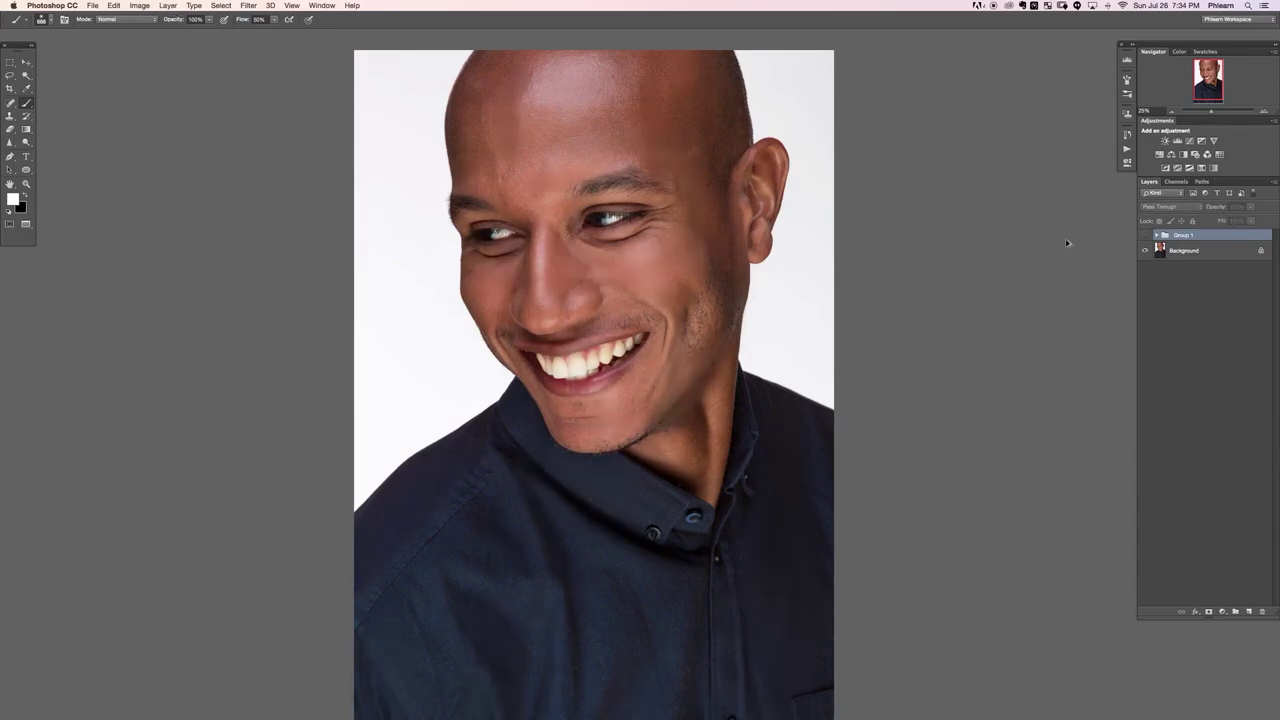
key("super+comma")
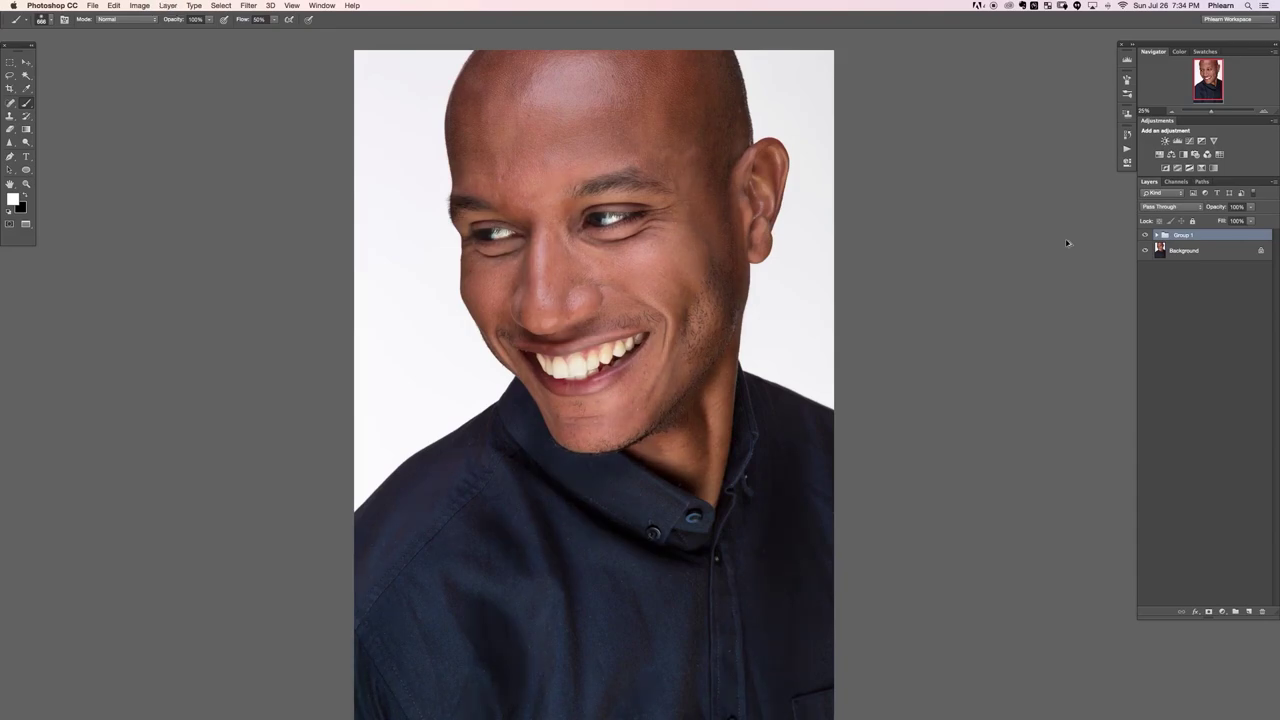
key("super+comma")
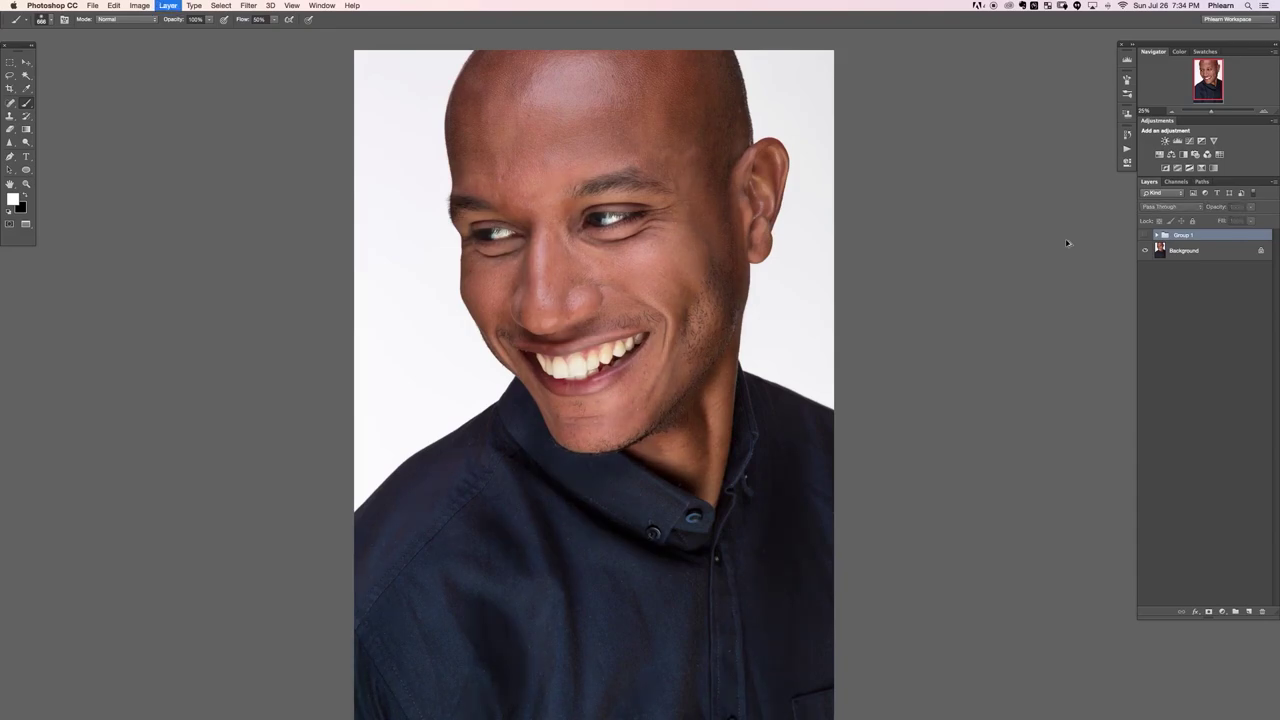
key("super+comma")
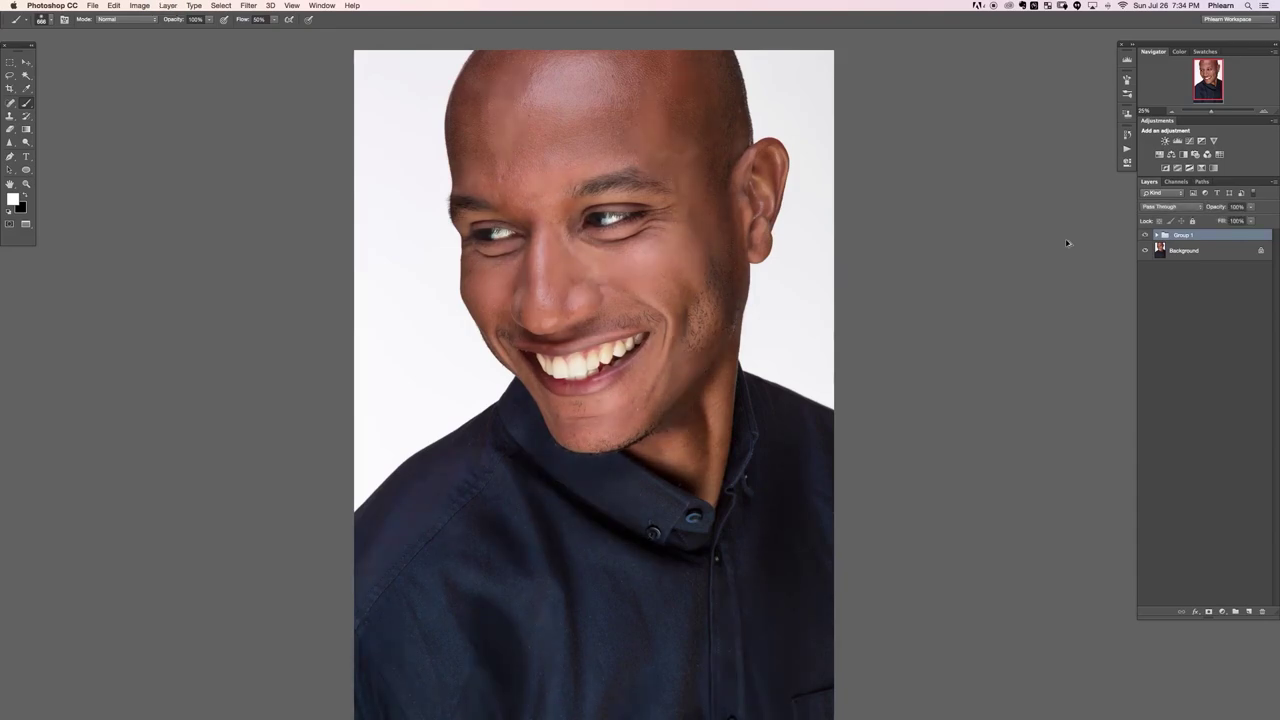
key("super+comma")
key("super+comma")
key("super+comma")
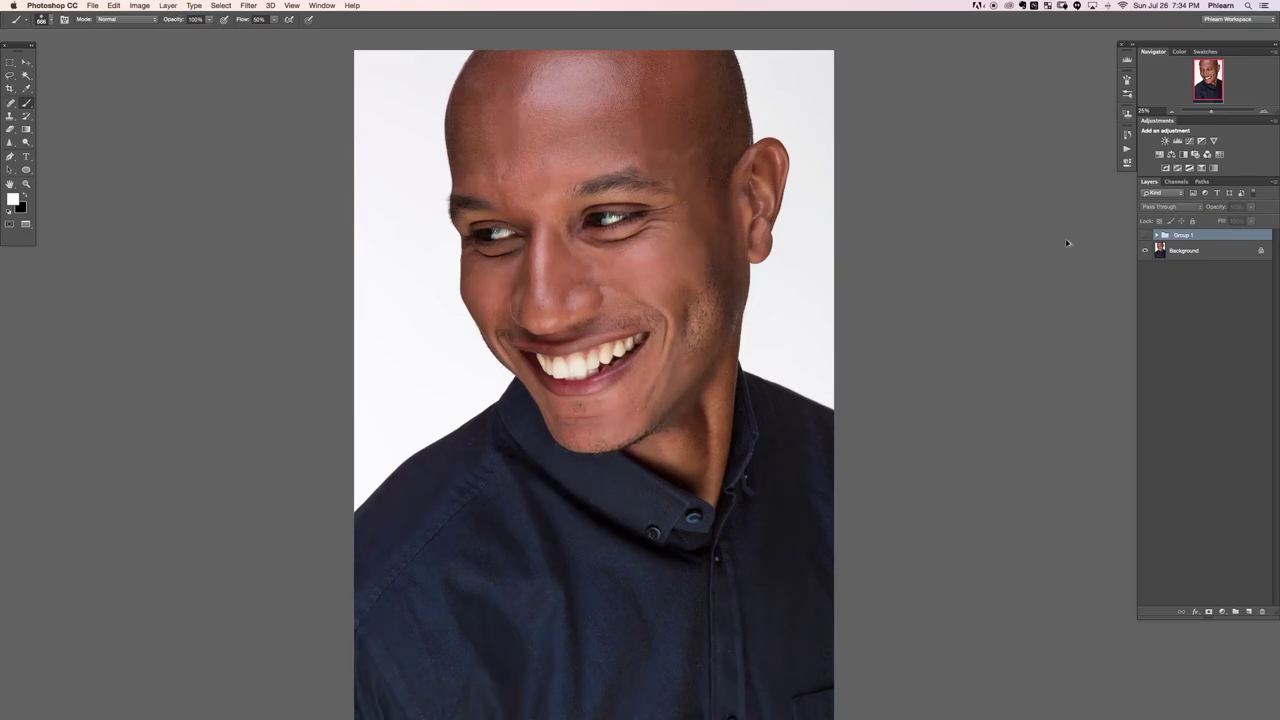
key("super+comma")
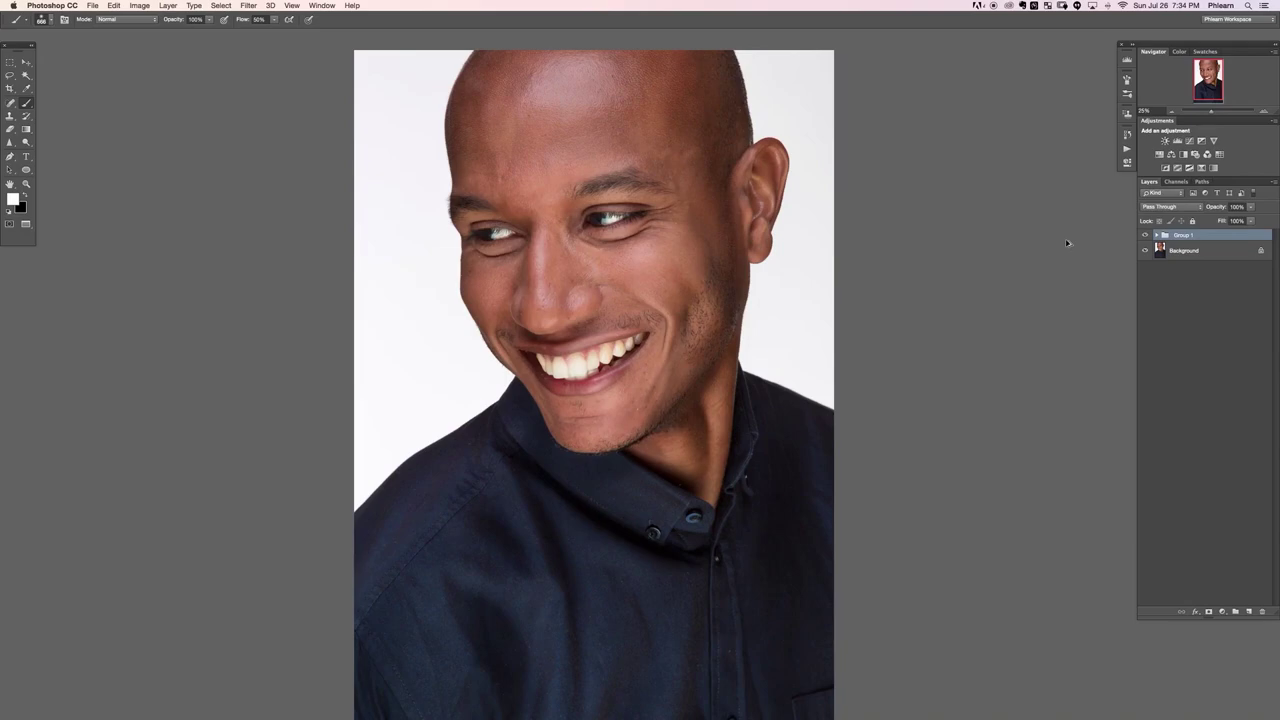
key("super+comma")
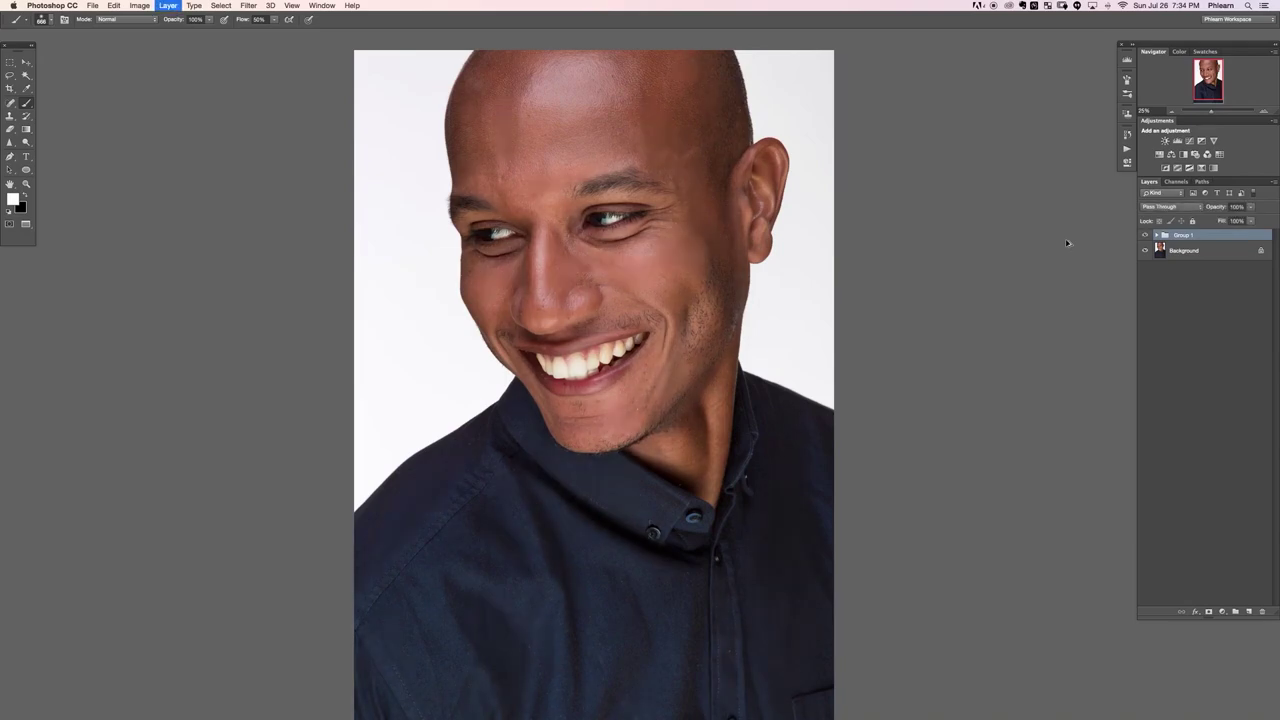
key("super+comma")
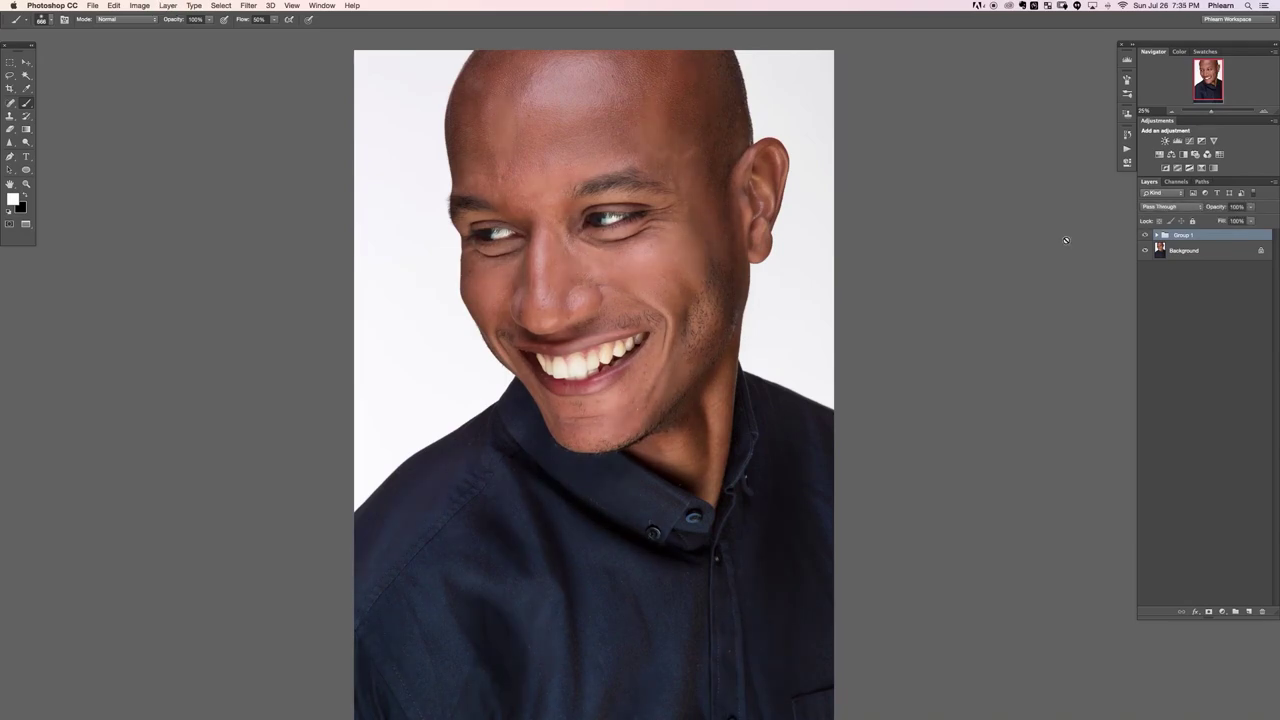